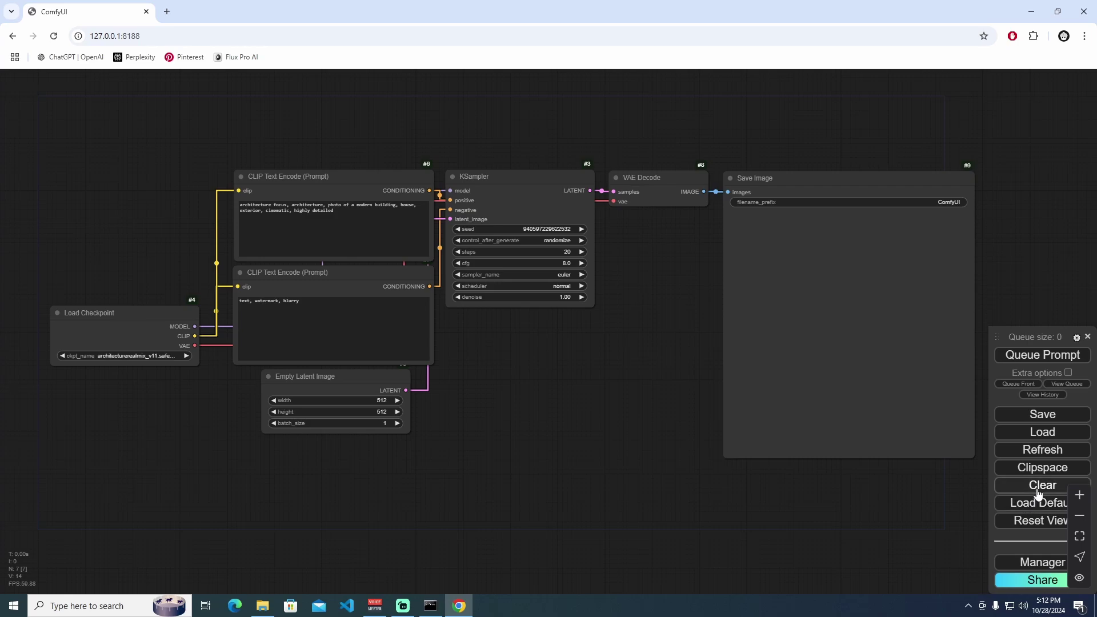
Clear the default text-to-image workflow, move the queue panel higher, and bring up Manager
left_click(1038, 492)
left_click(607, 109)
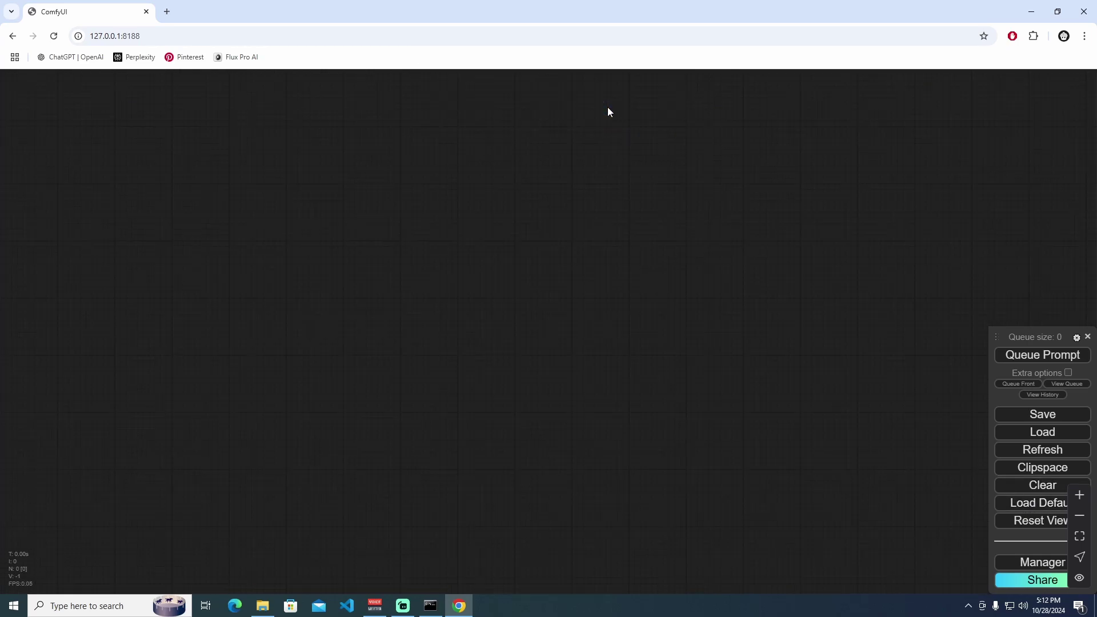
left_click_drag(1050, 337, 1043, 198)
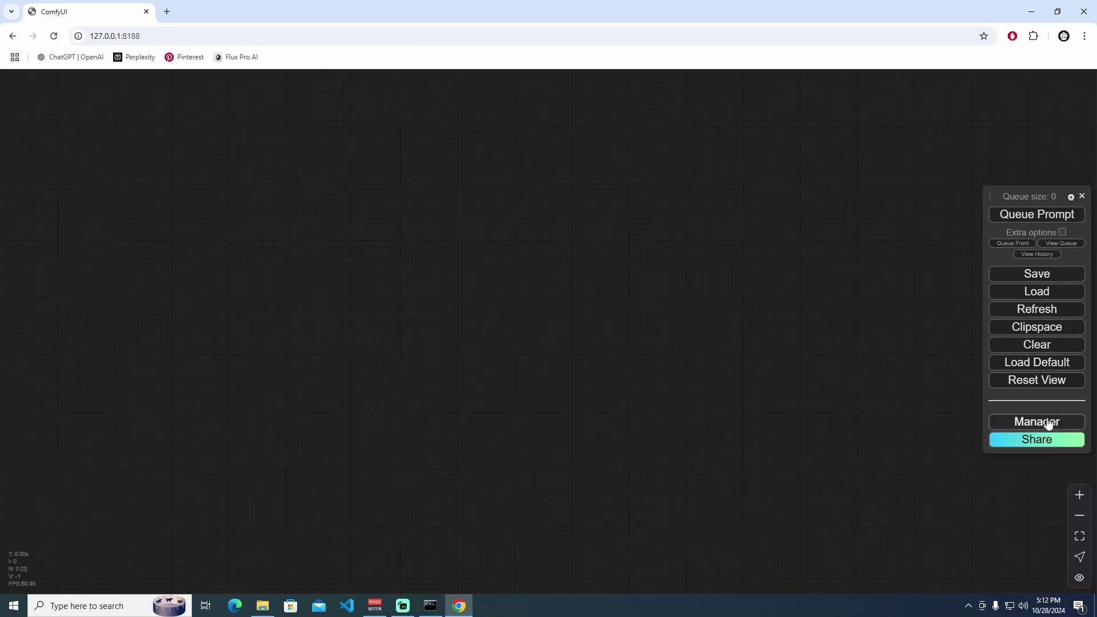
left_click(1047, 422)
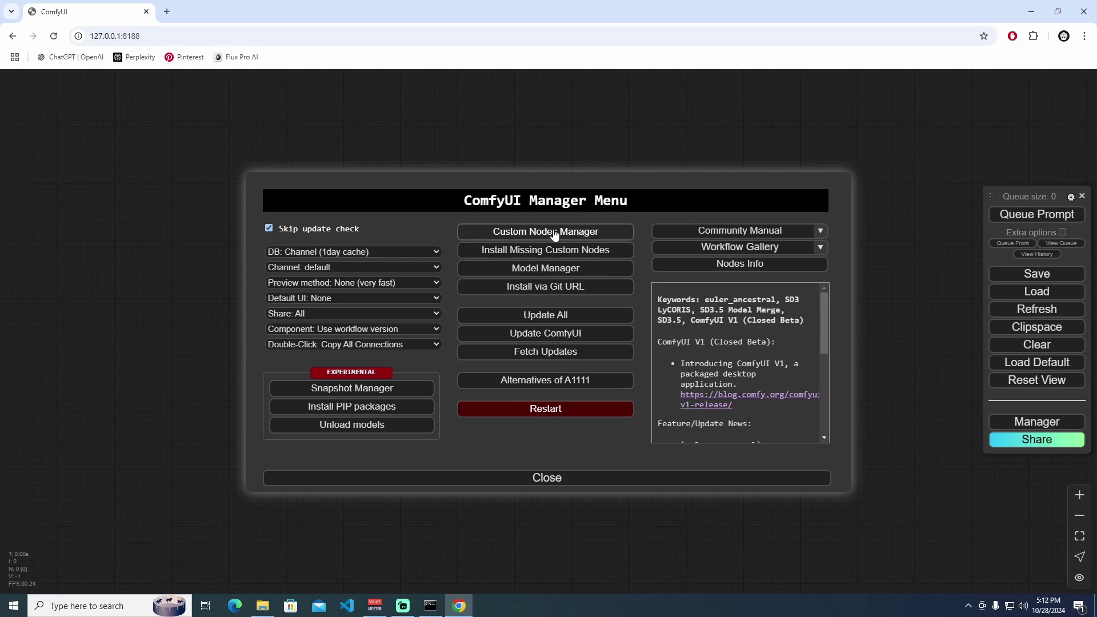
Install the ComfyUI-Advanced-ControlNet pack found by searching 'controlnet' in the Custom Nodes Manager
left_click(554, 233)
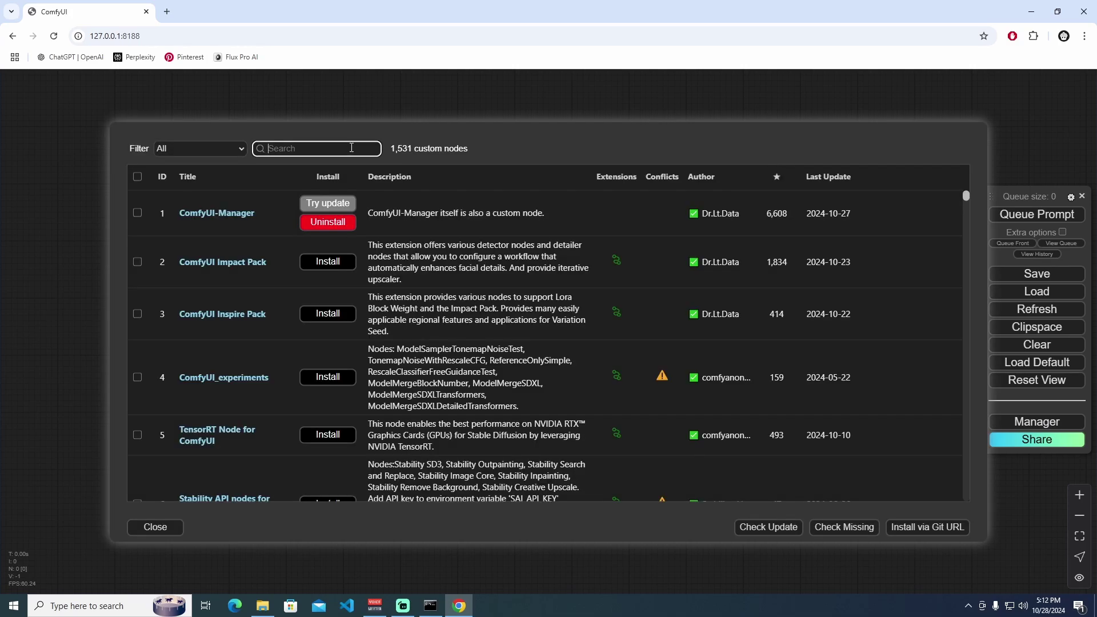
type("contro")
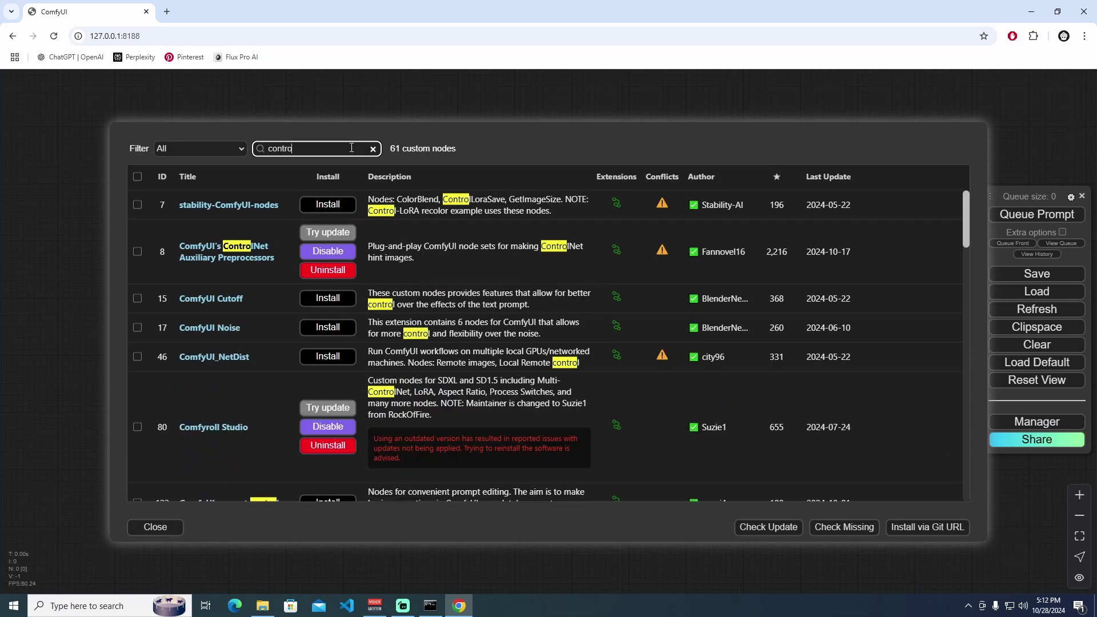
type("lnet")
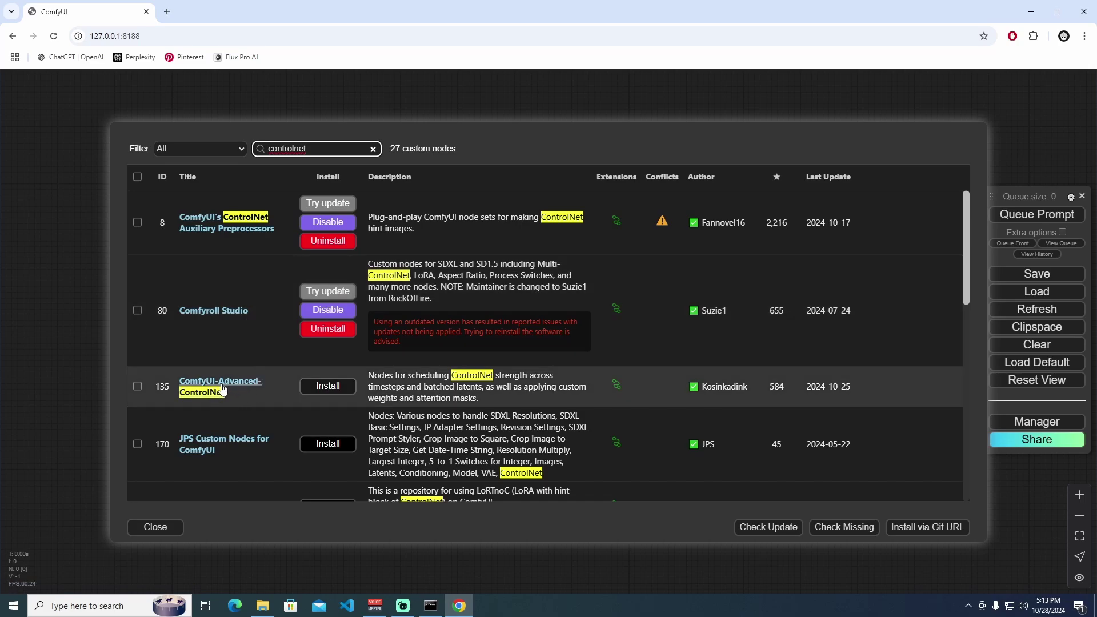
scroll(403, 333, "down", 1)
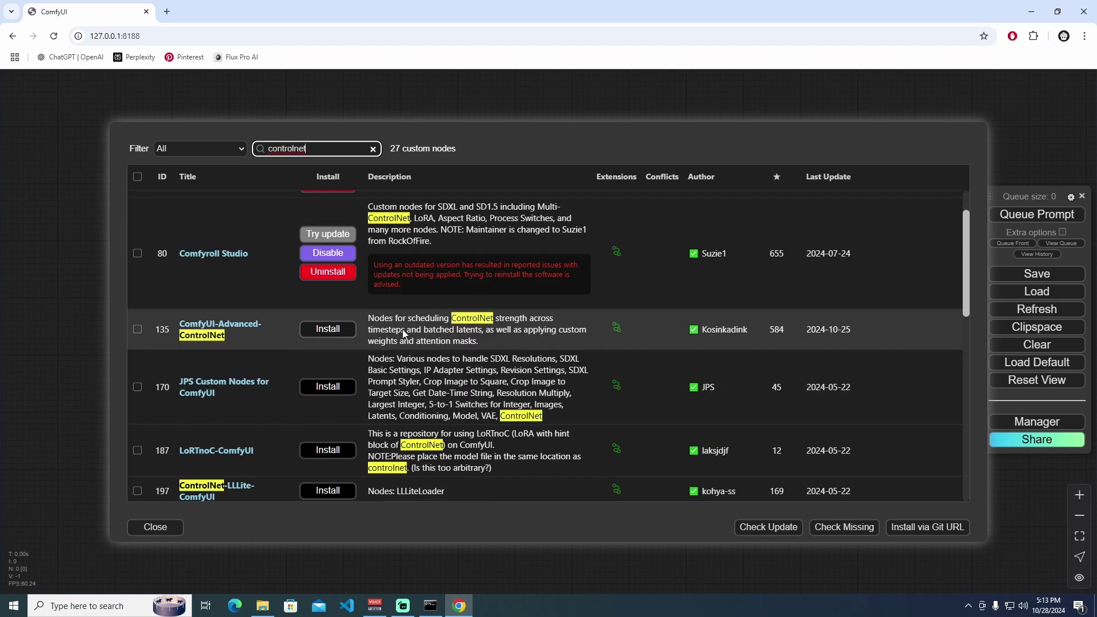
scroll(402, 329, "down", 5)
scroll(402, 329, "up", 6)
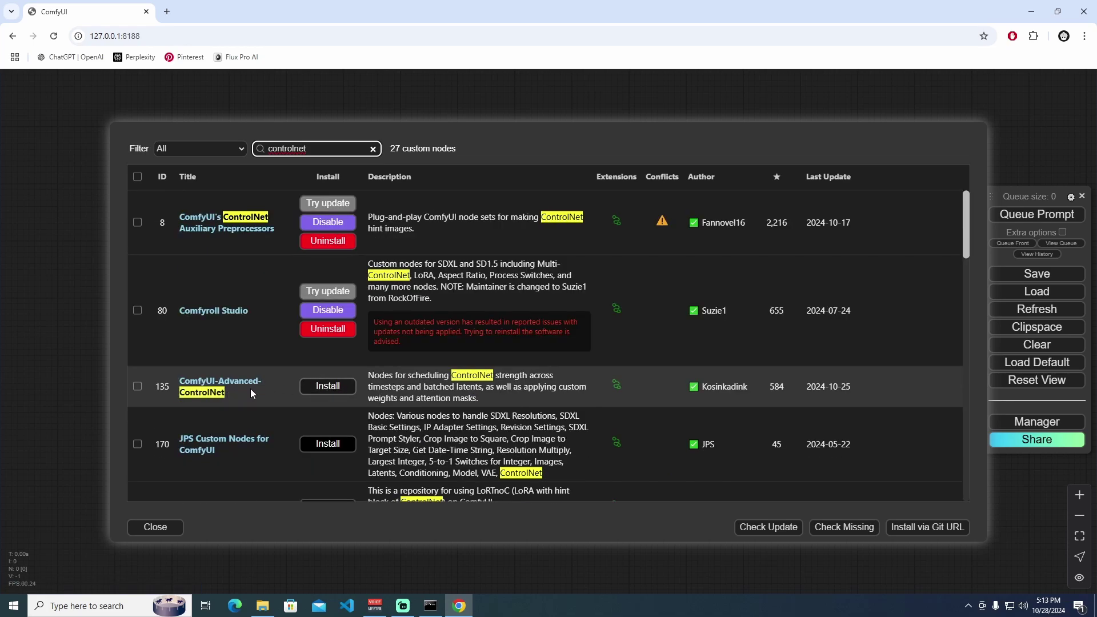
left_click(337, 386)
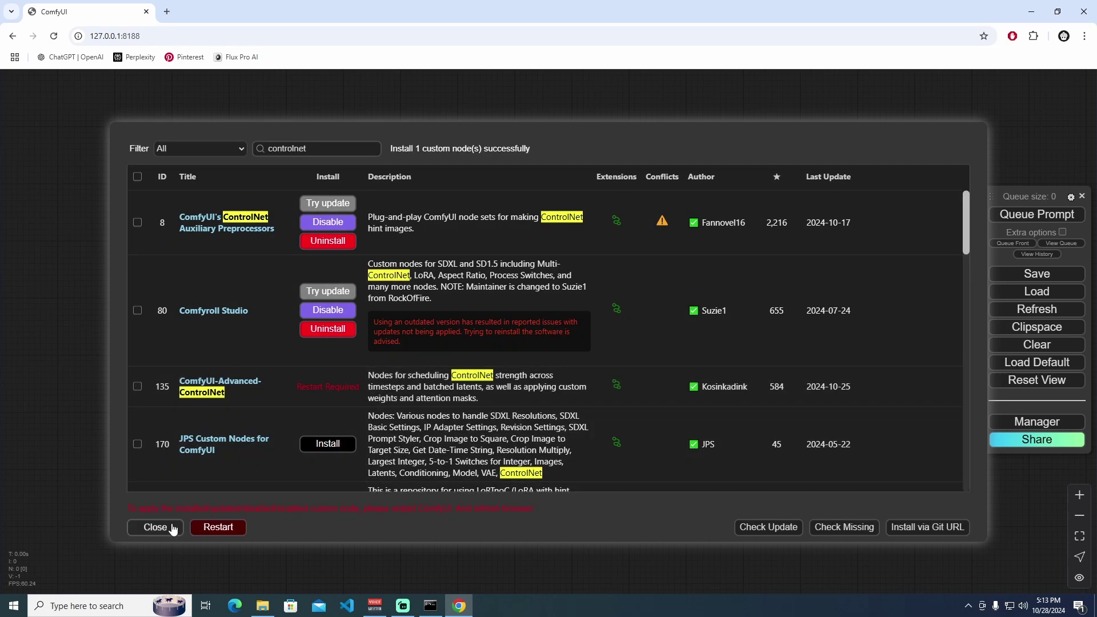
left_click(173, 528)
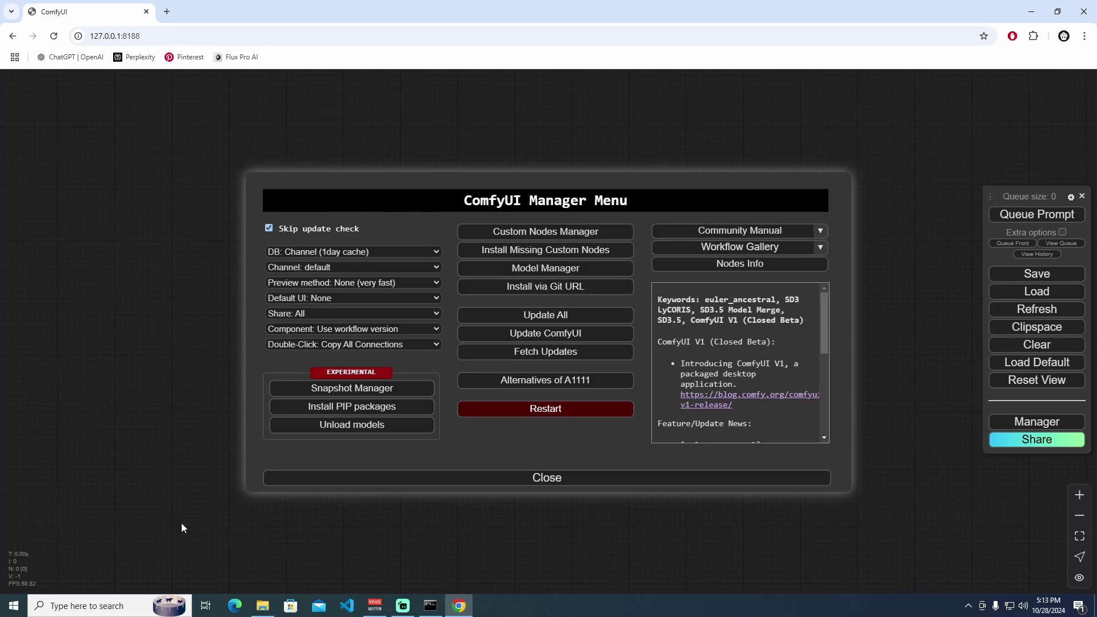
Search the Model Manager for 'controlnet v1-1', select all 15 models and install them
left_click(556, 273)
left_click(504, 148)
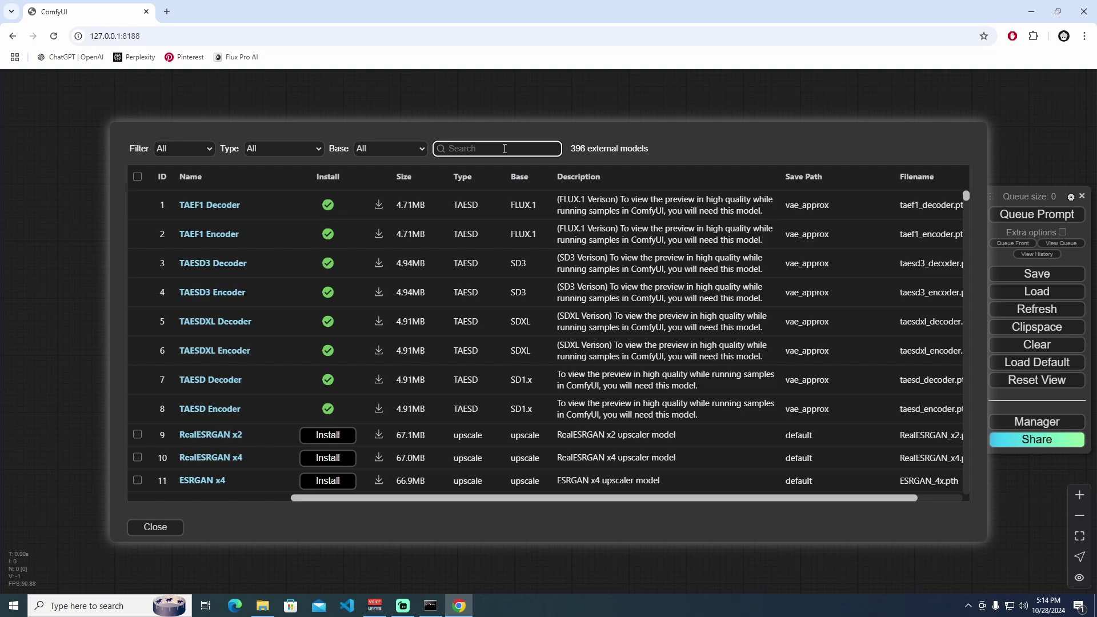
type("controlnet")
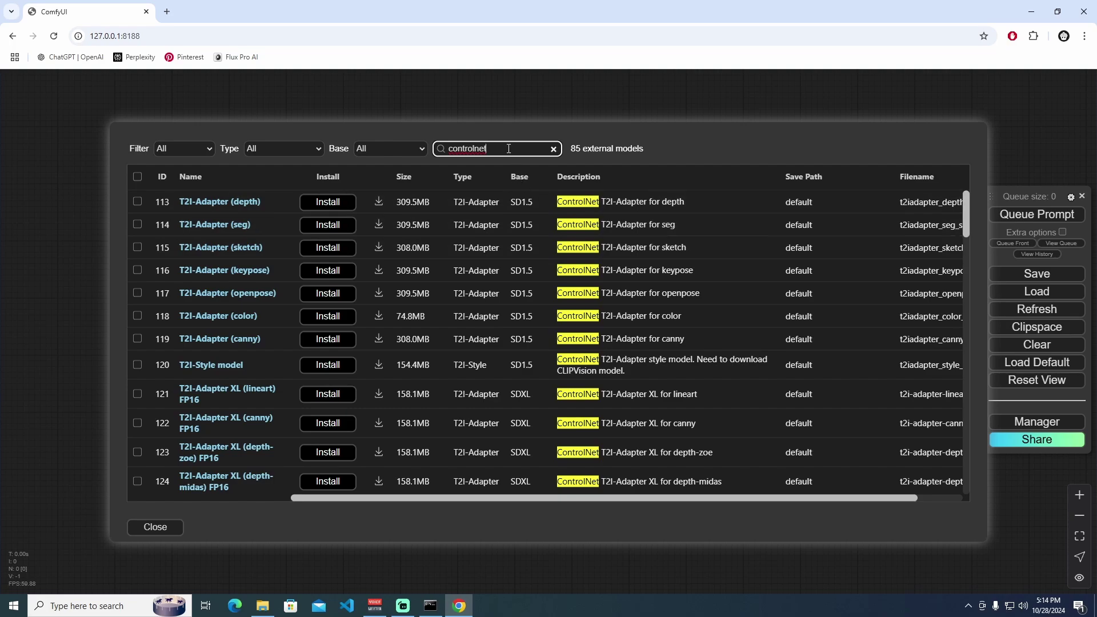
type("v")
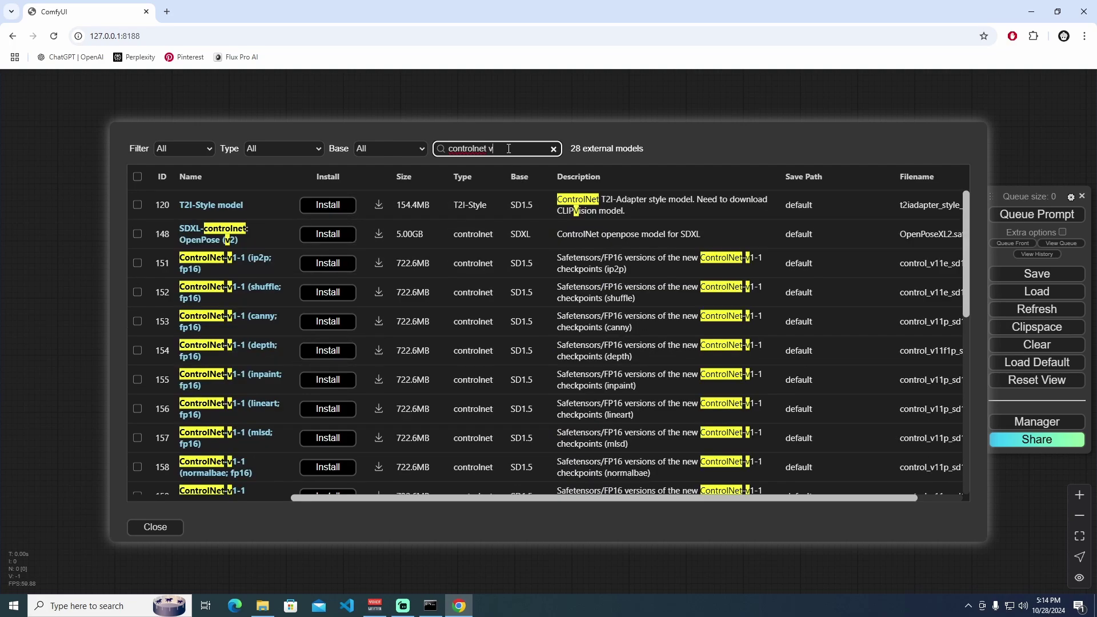
type("1")
type("=2")
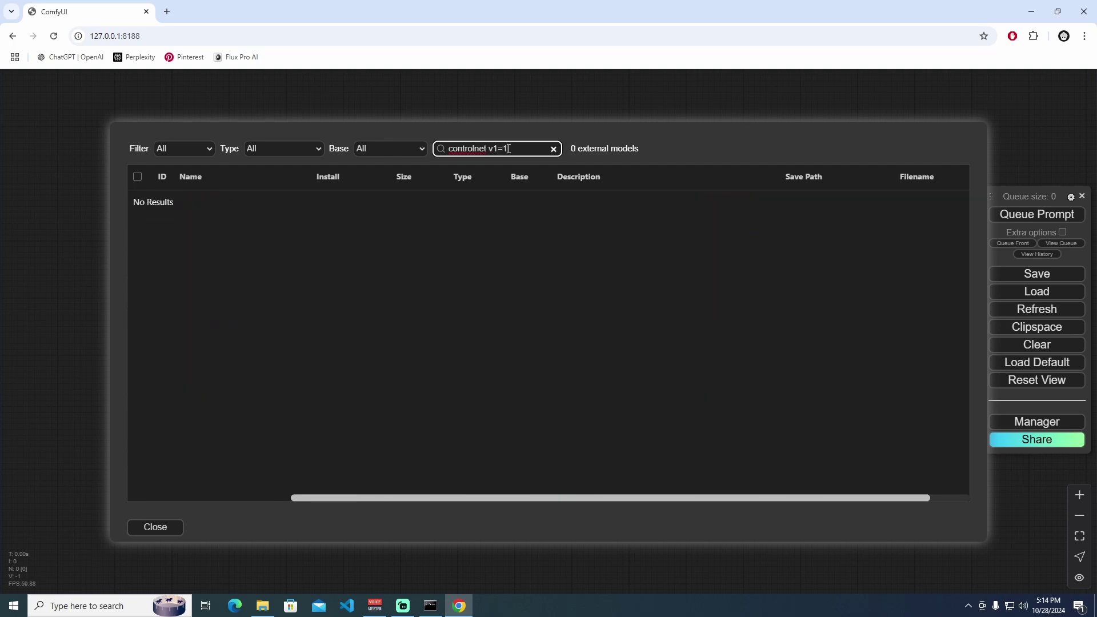
key("BackSpace")
type("-1")
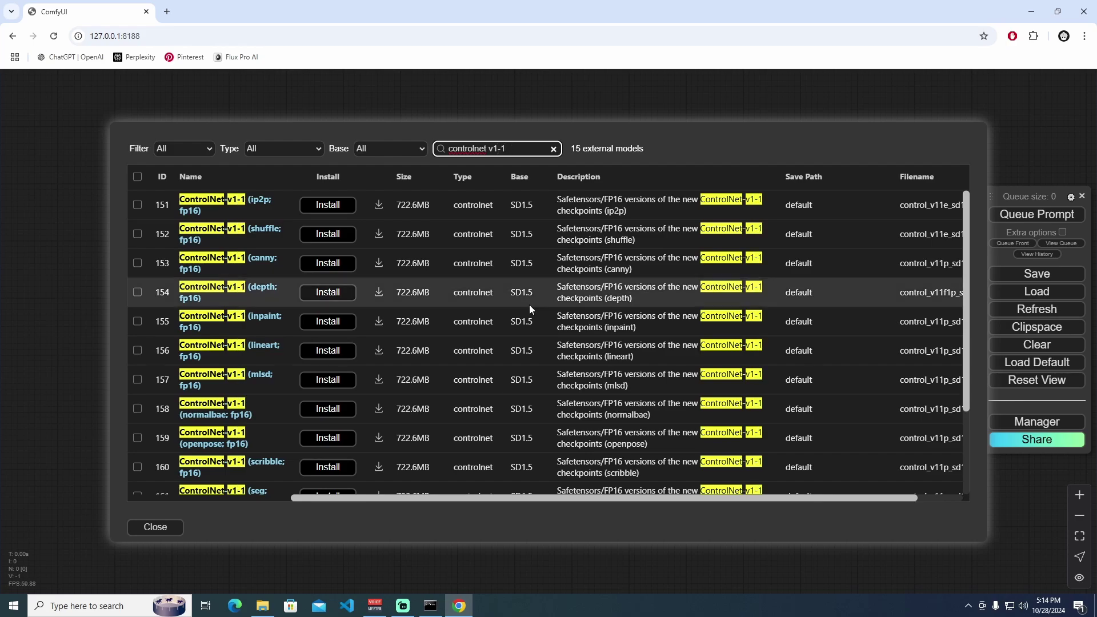
scroll(529, 304, "down", 3)
scroll(366, 343, "up", 3)
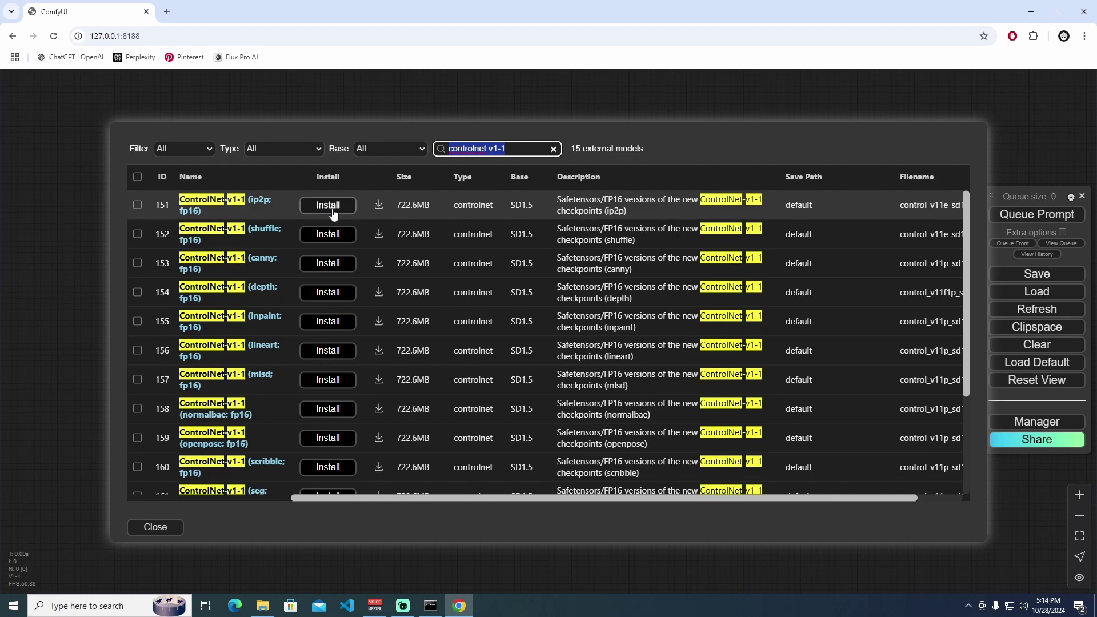
left_click(137, 177)
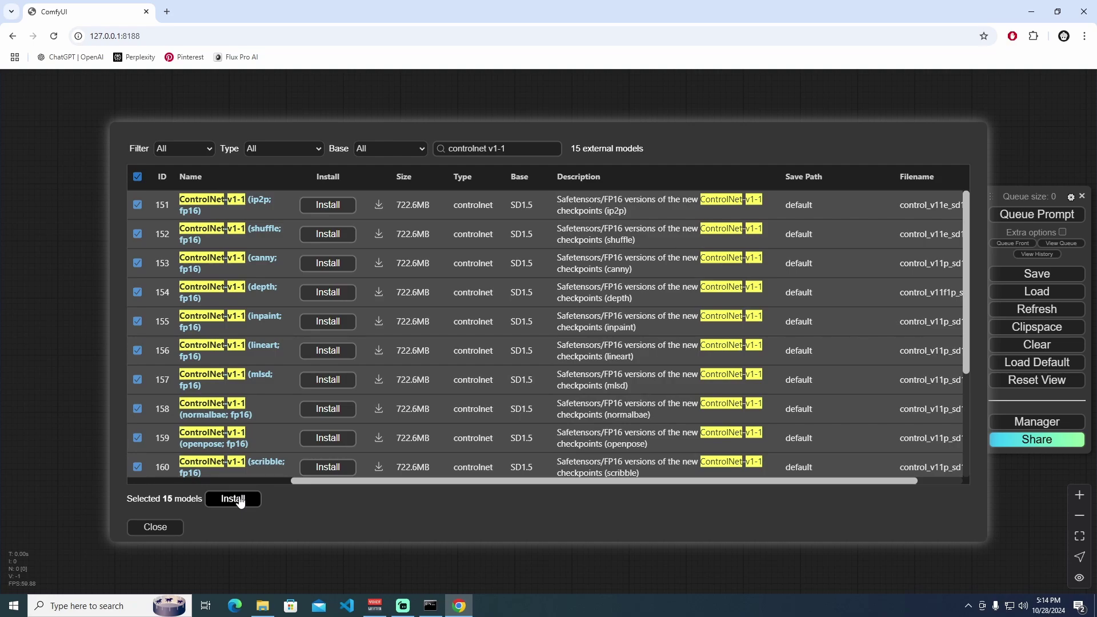
left_click(233, 499)
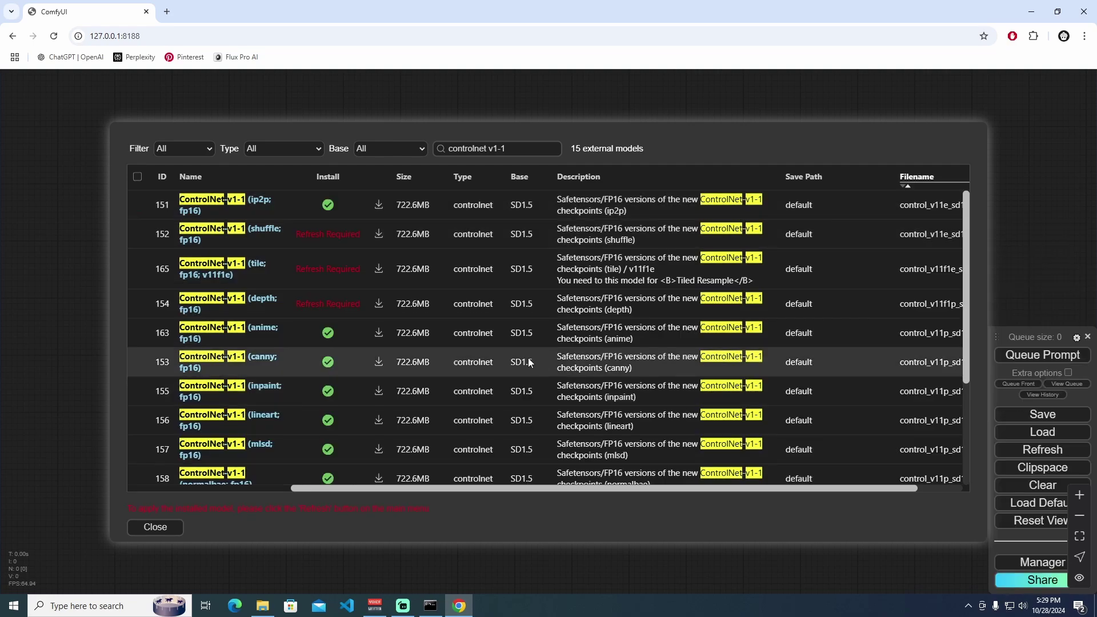
scroll(505, 323, "down", 2)
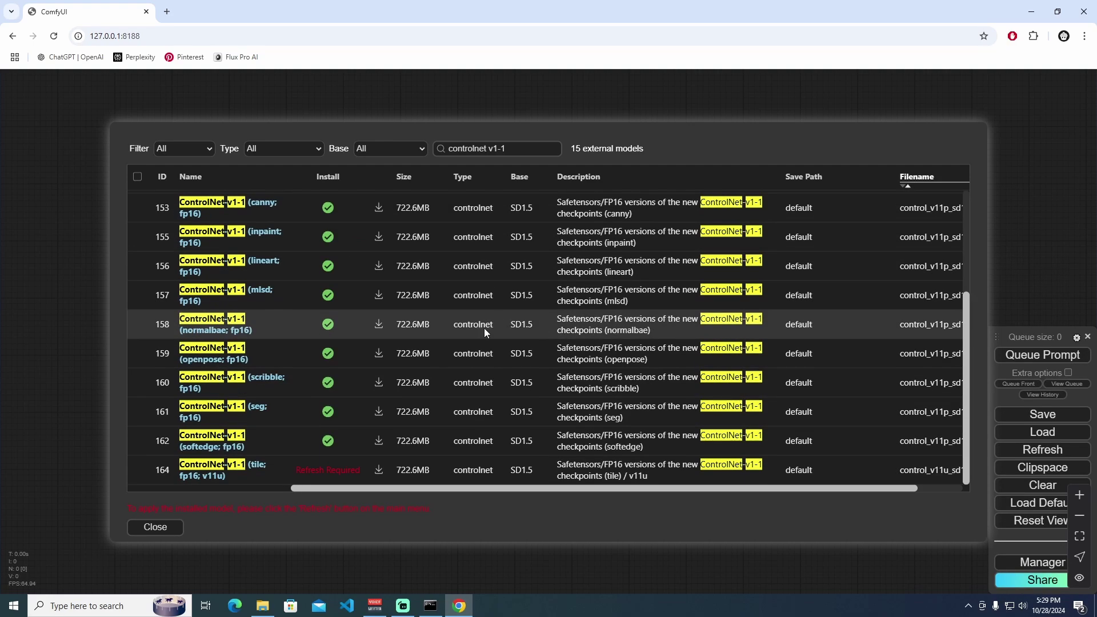
left_click(156, 527)
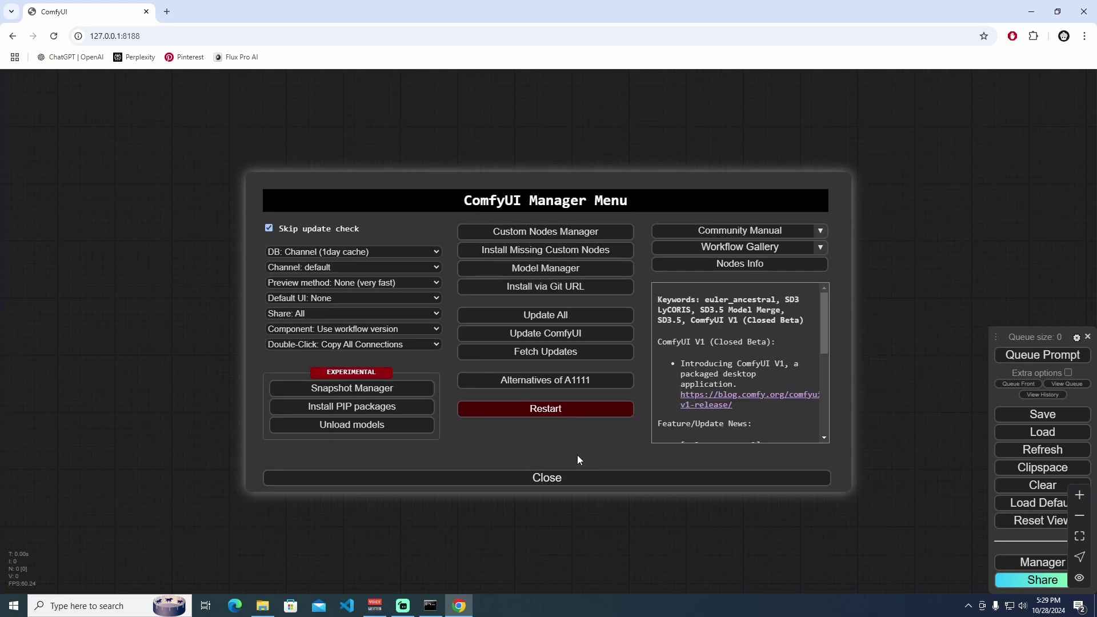
Restart ComfyUI, then add a Load Image node holding the portrait jpg from Downloads
left_click(562, 416)
left_click(606, 108)
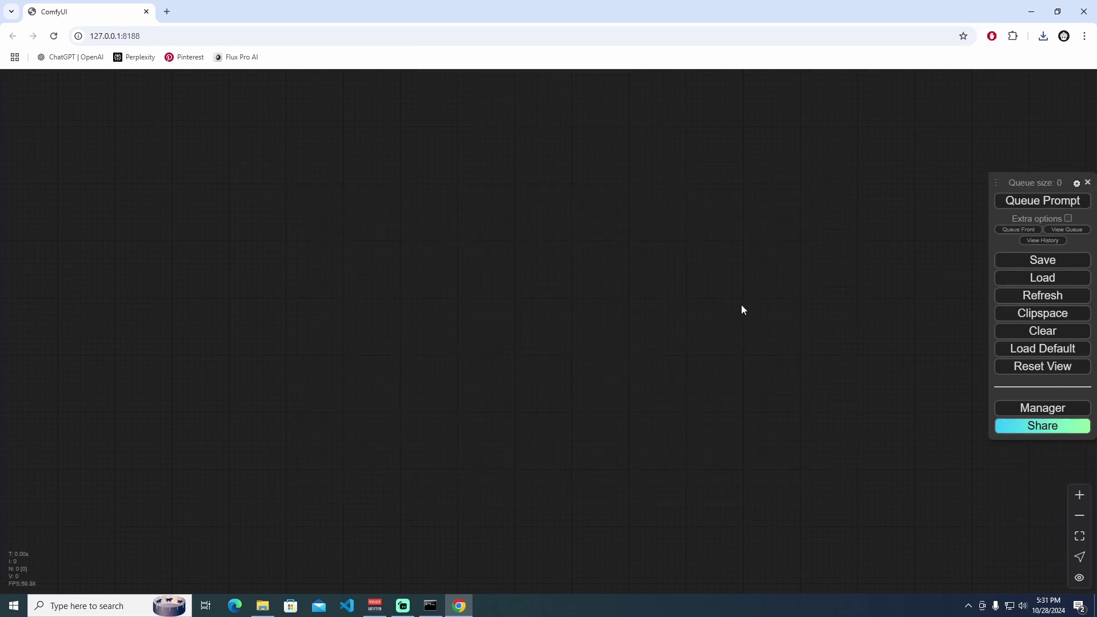
double_click(583, 250)
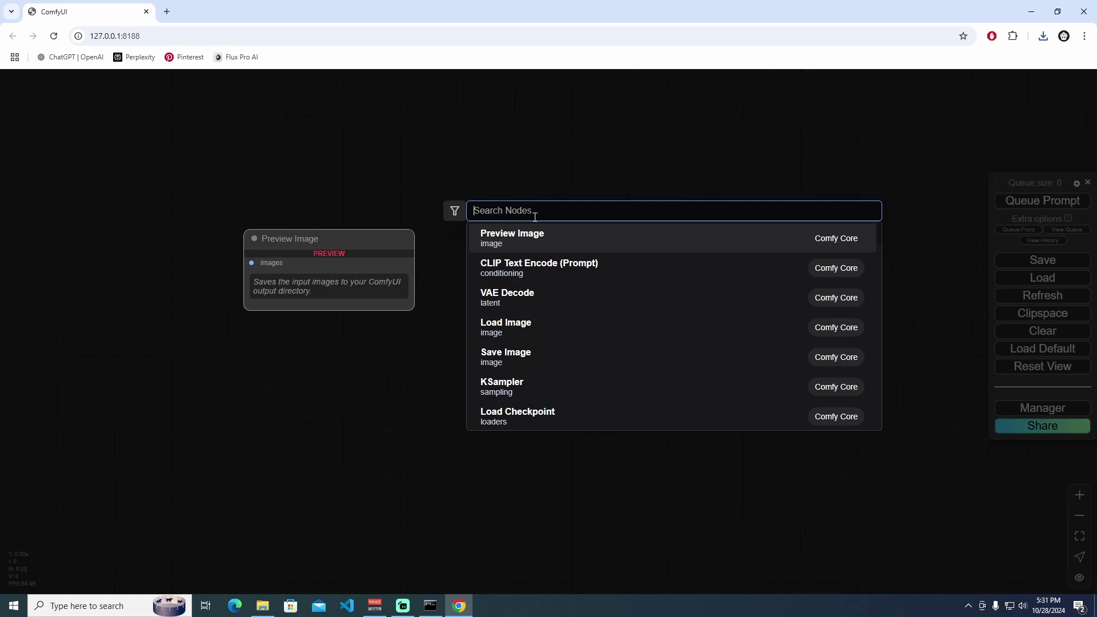
type("load")
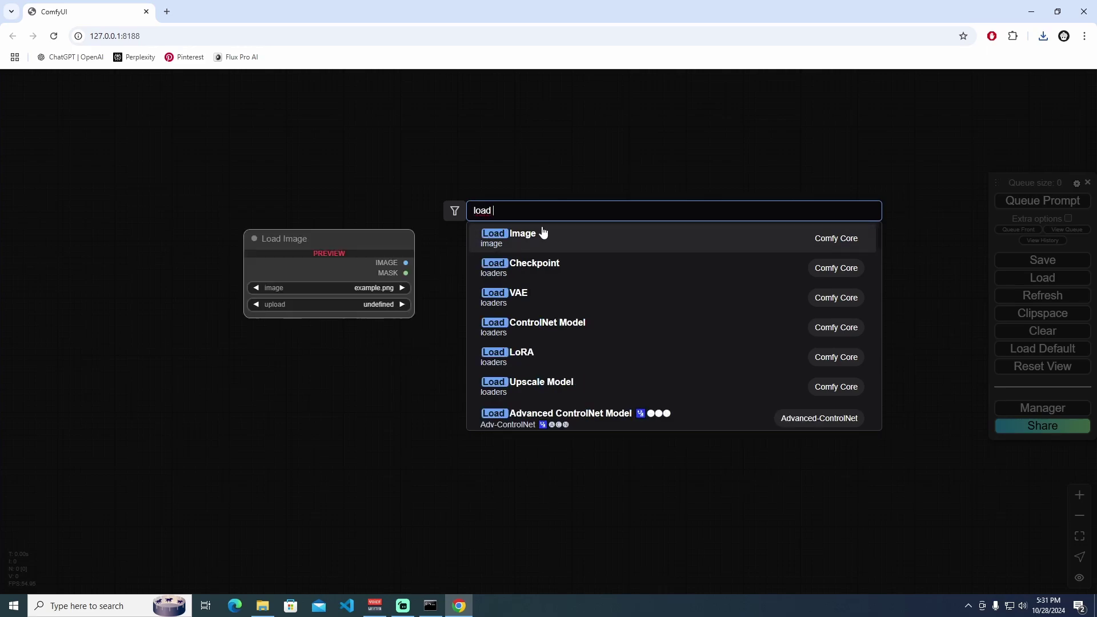
left_click(543, 233)
left_click_drag(482, 255, 348, 234)
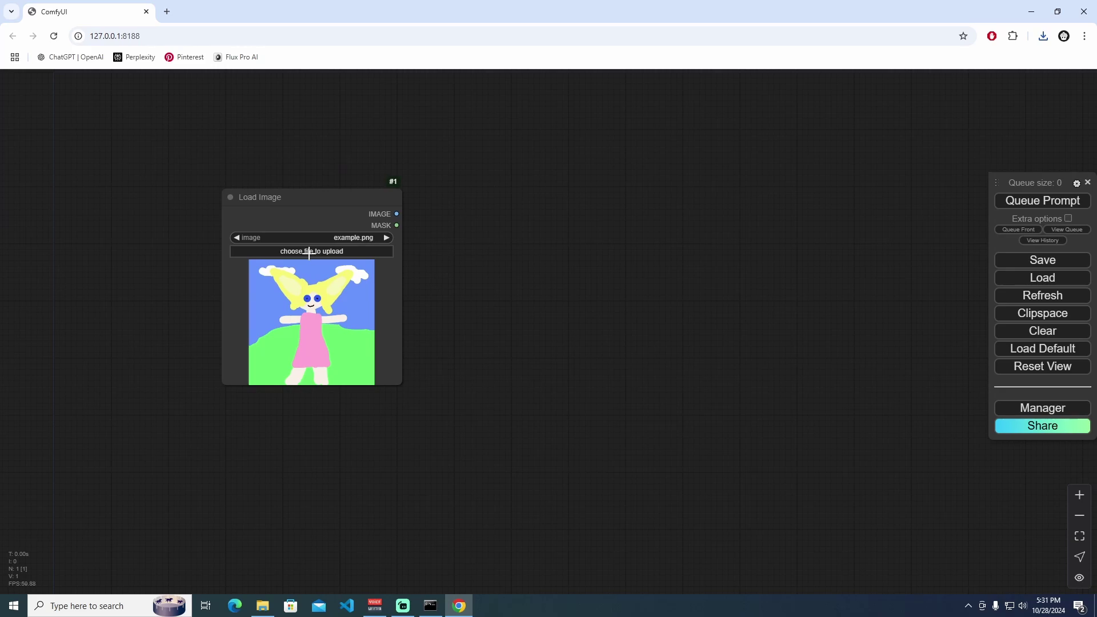
left_click(309, 251)
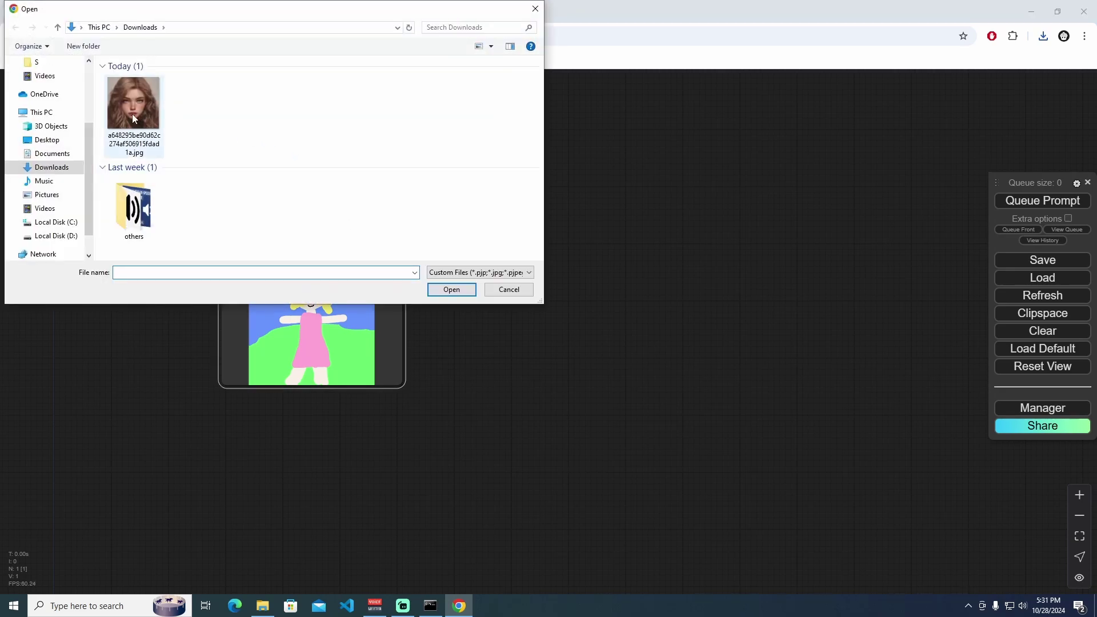
left_click(132, 114)
left_click(461, 291)
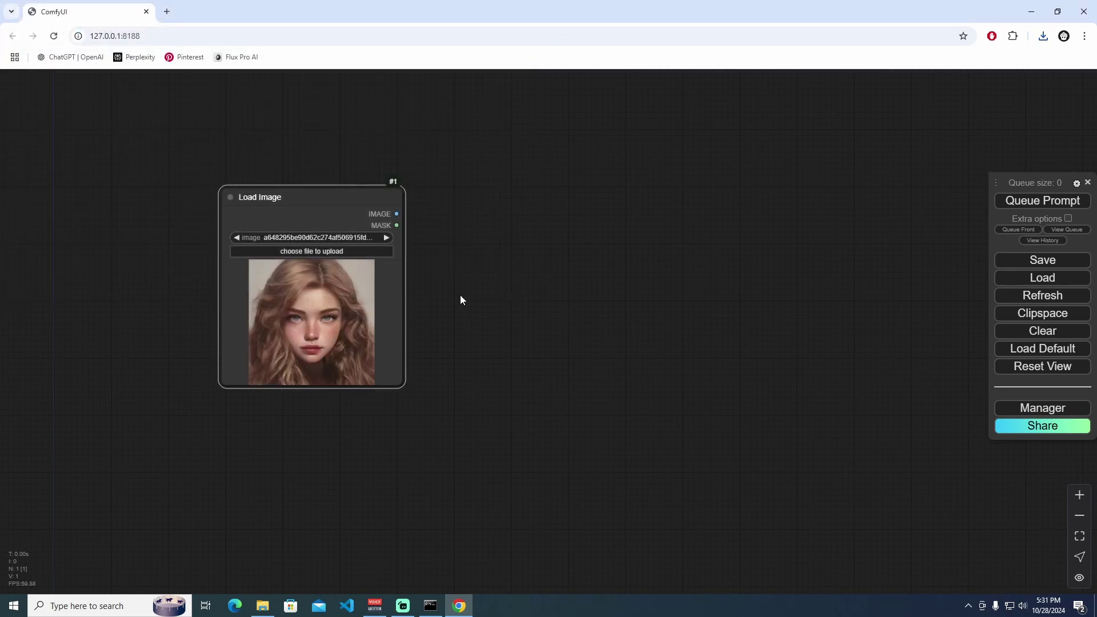
Add a Load Checkpoint node set to v1-5-pruned-emaonly
double_click(310, 388)
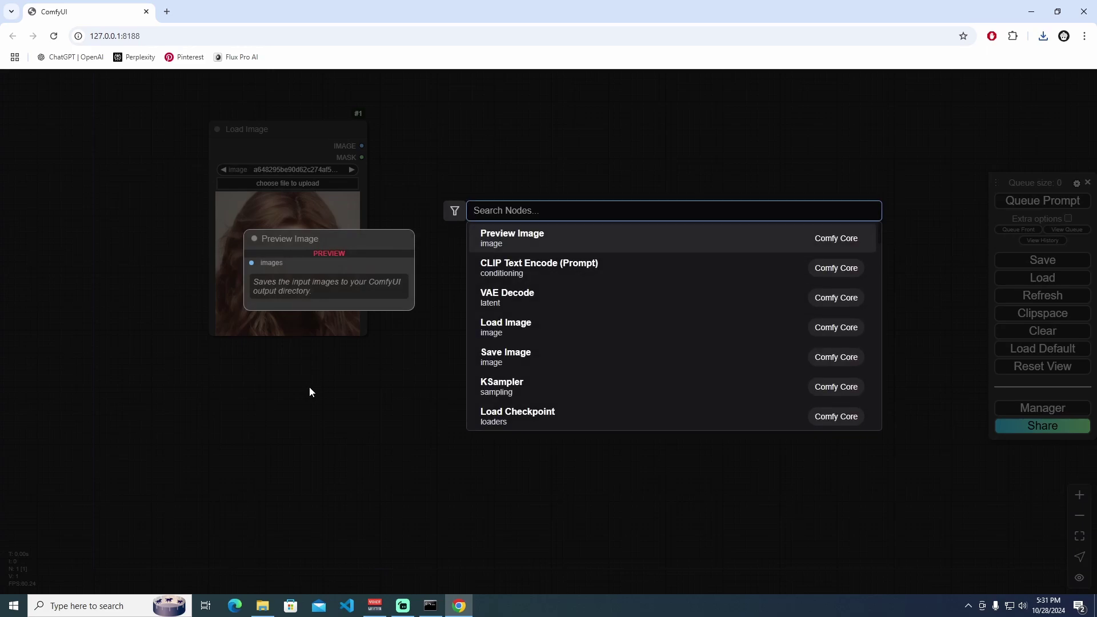
type("load")
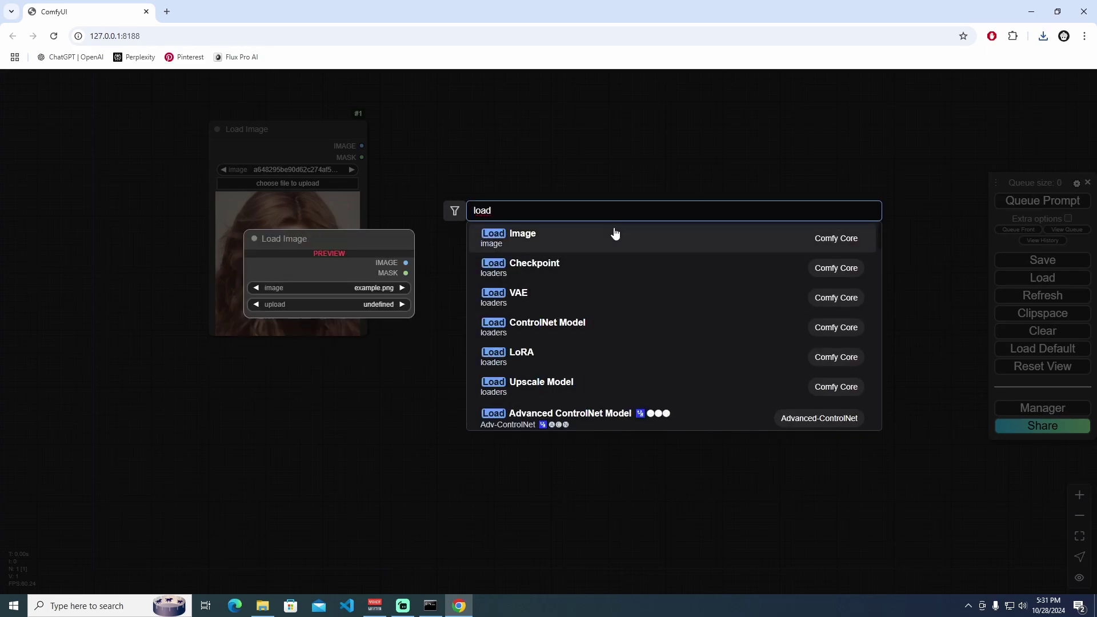
left_click(603, 269)
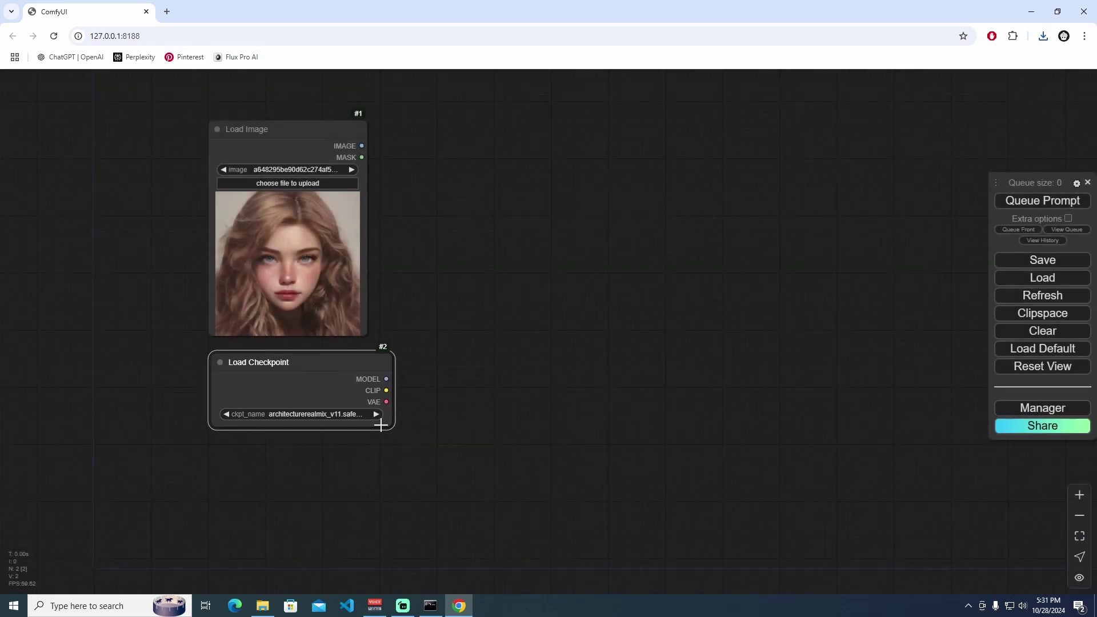
left_click(320, 417)
left_click(333, 427)
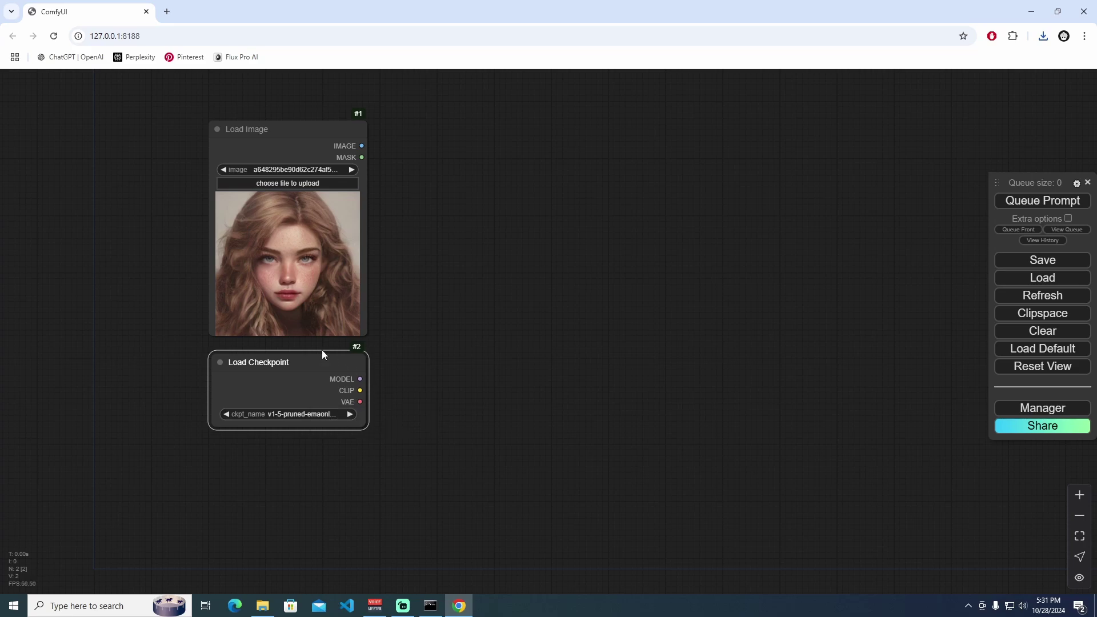
left_click(422, 375)
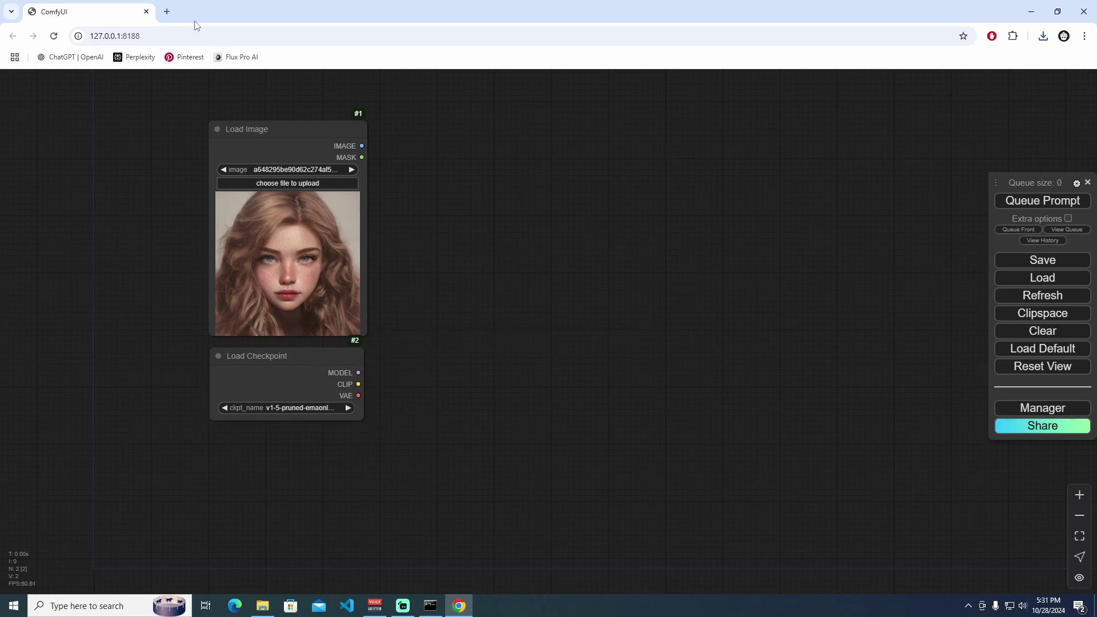
left_click(167, 12)
Go to Civitai and open the Realistic Vision V6.0 B1 model's V5.1 (VAE) version
type("civitai.com/models")
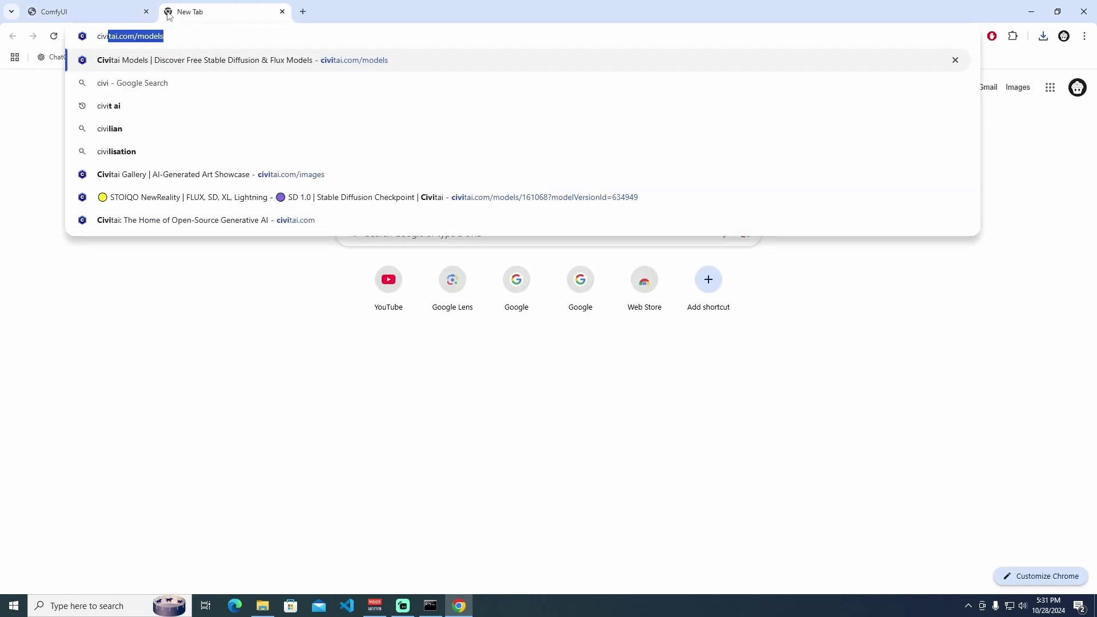
key("Return")
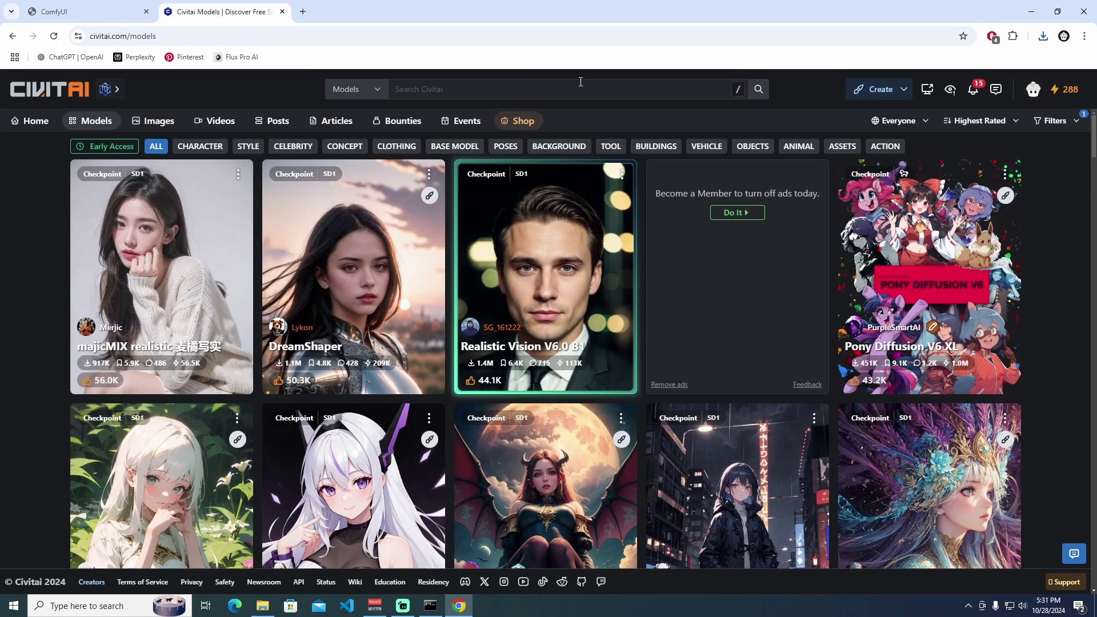
left_click(552, 280)
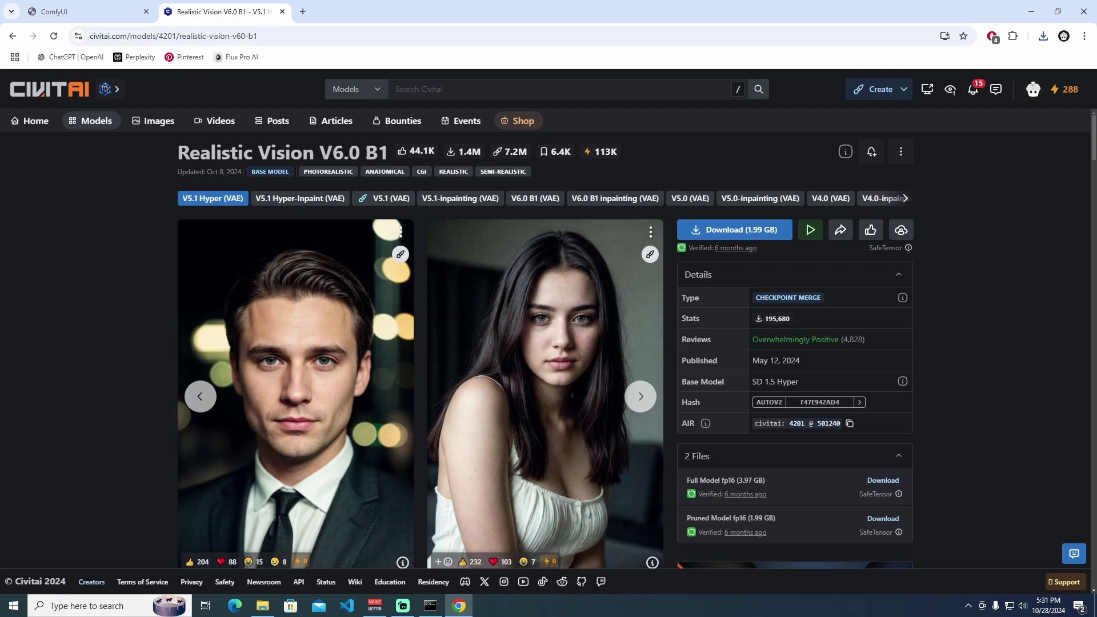
left_click(389, 198)
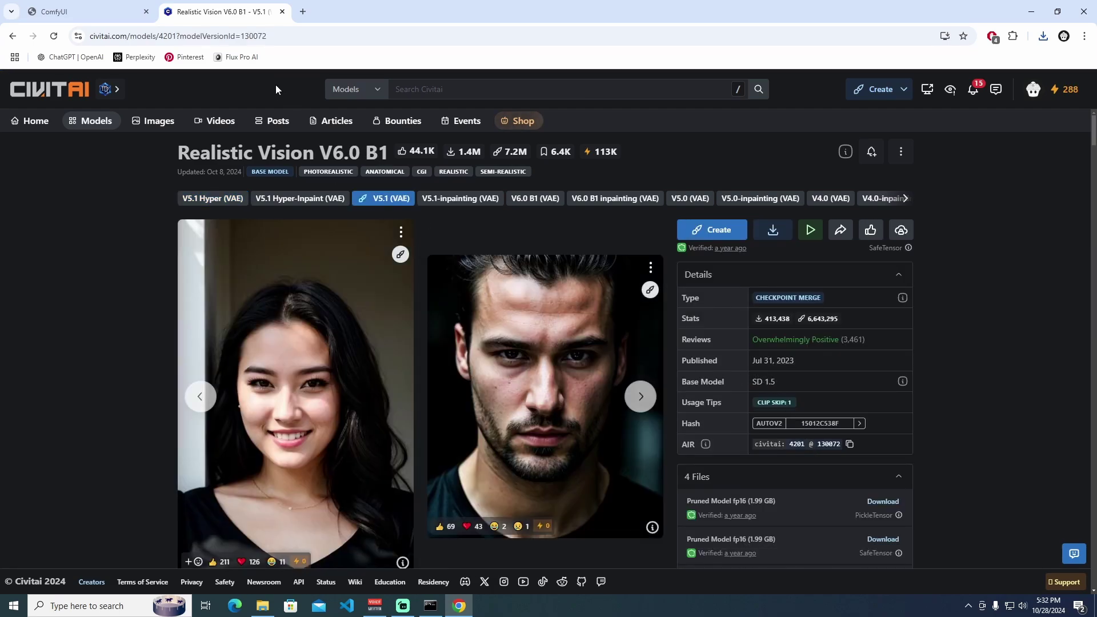
left_click(245, 35)
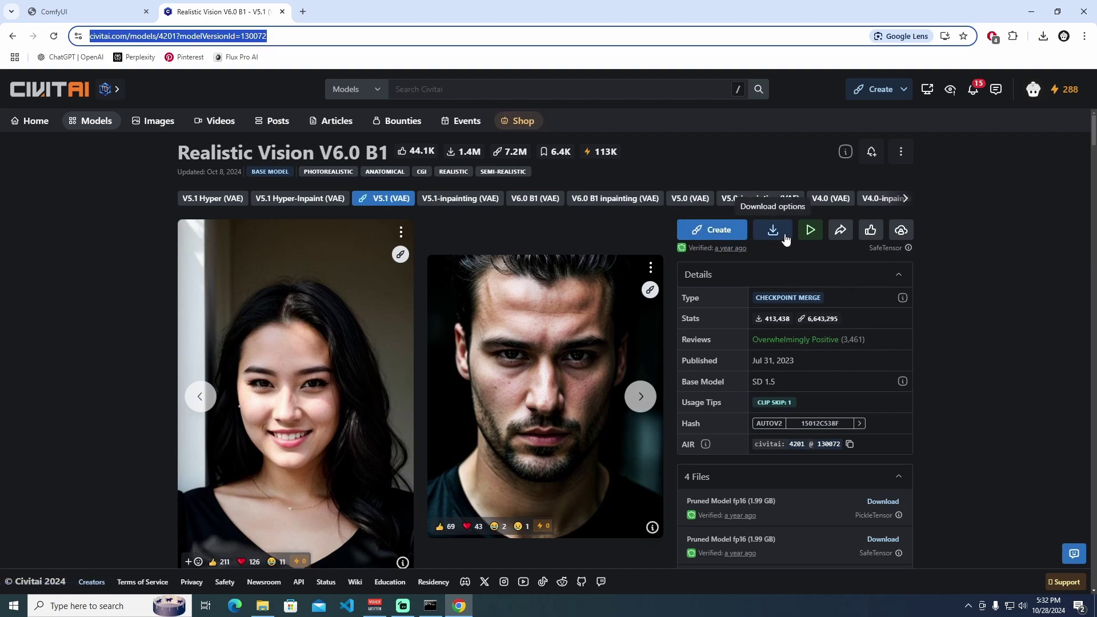
Paste the realisticVisionV60B1_v51HyperVAE.safetensors file into ComfyUI's checkpoints folder
key("alt+Tab")
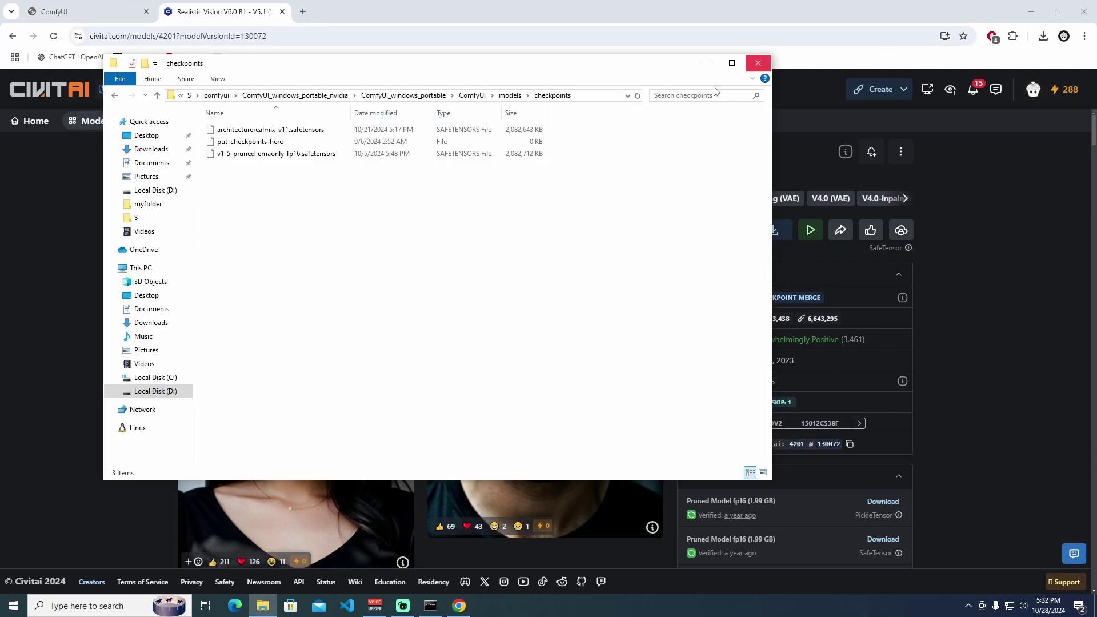
right_click(289, 210)
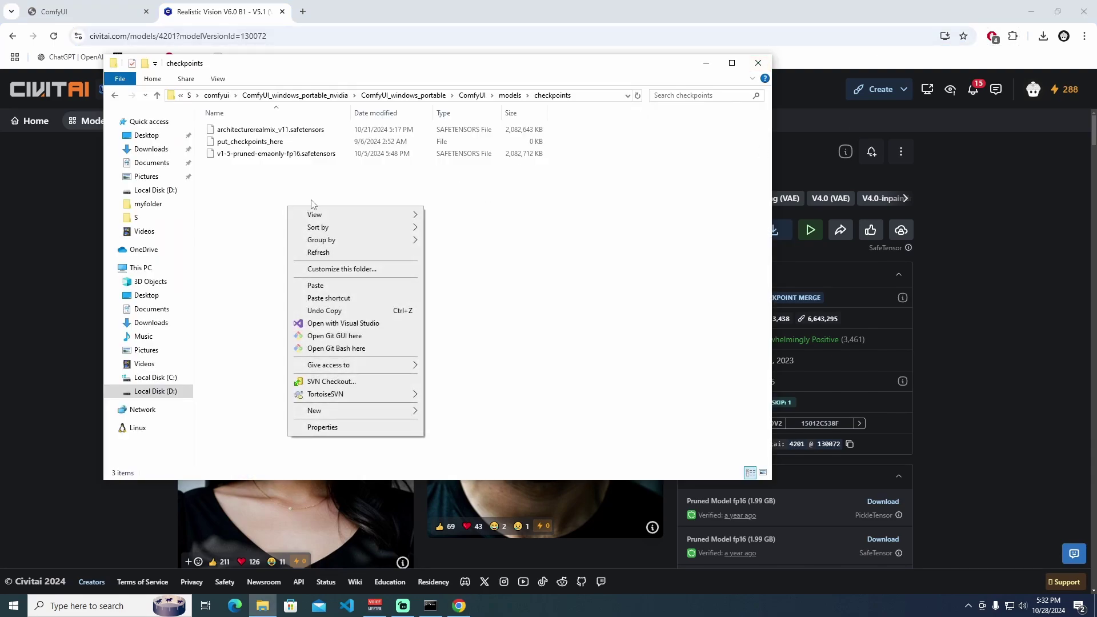
left_click(354, 289)
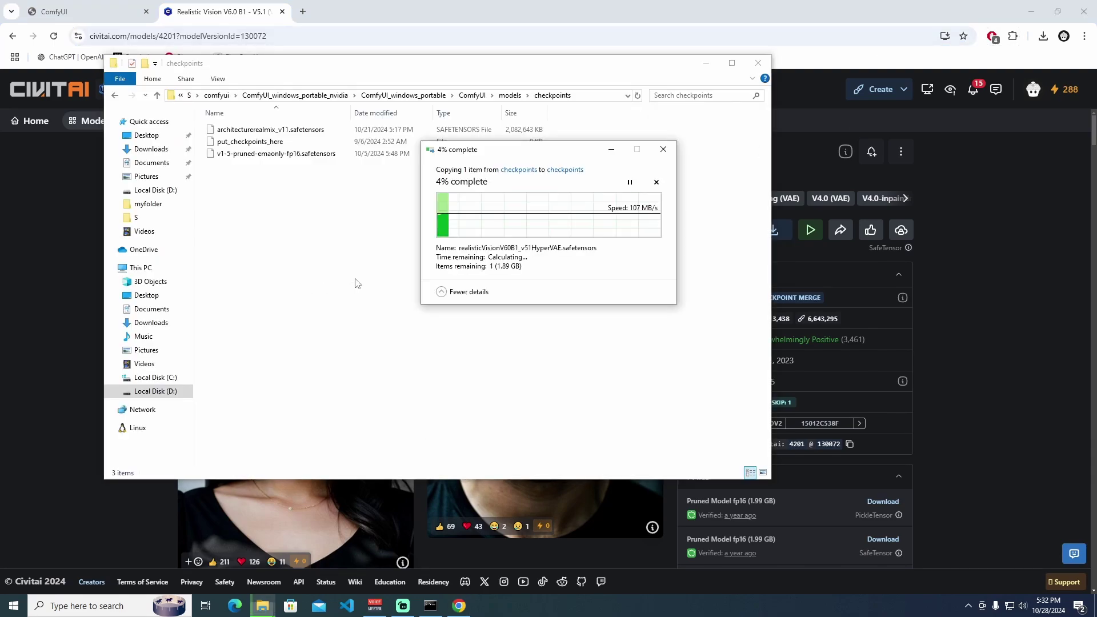
left_click(876, 306)
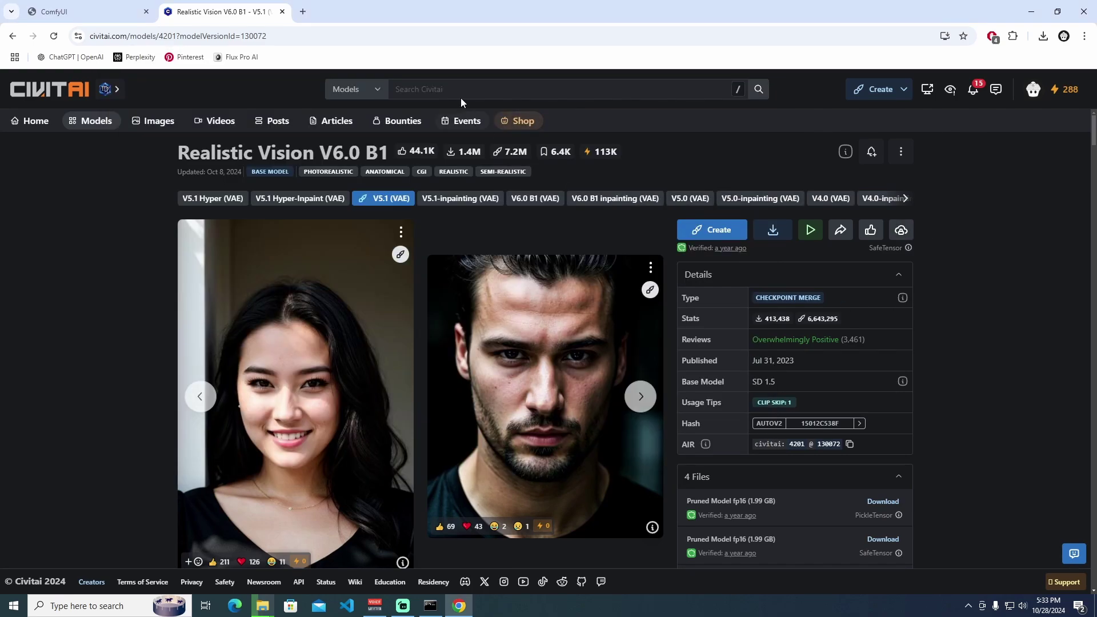
Search Google for 'vae 840' and open the Civitai VAE result in its own tab
left_click(303, 12)
type("vae 8")
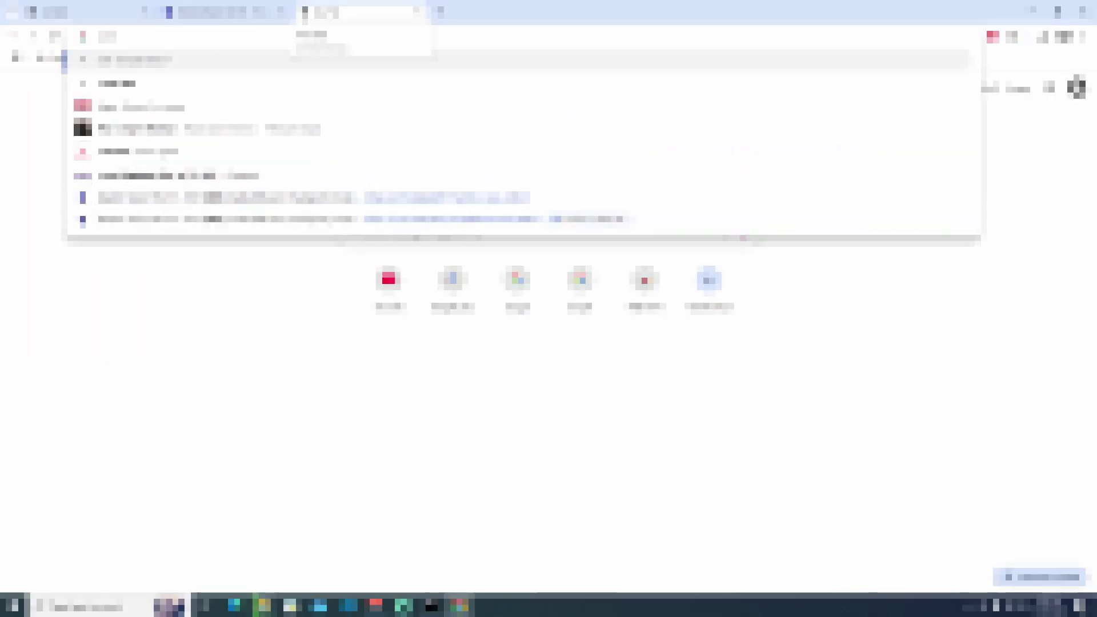
type("40")
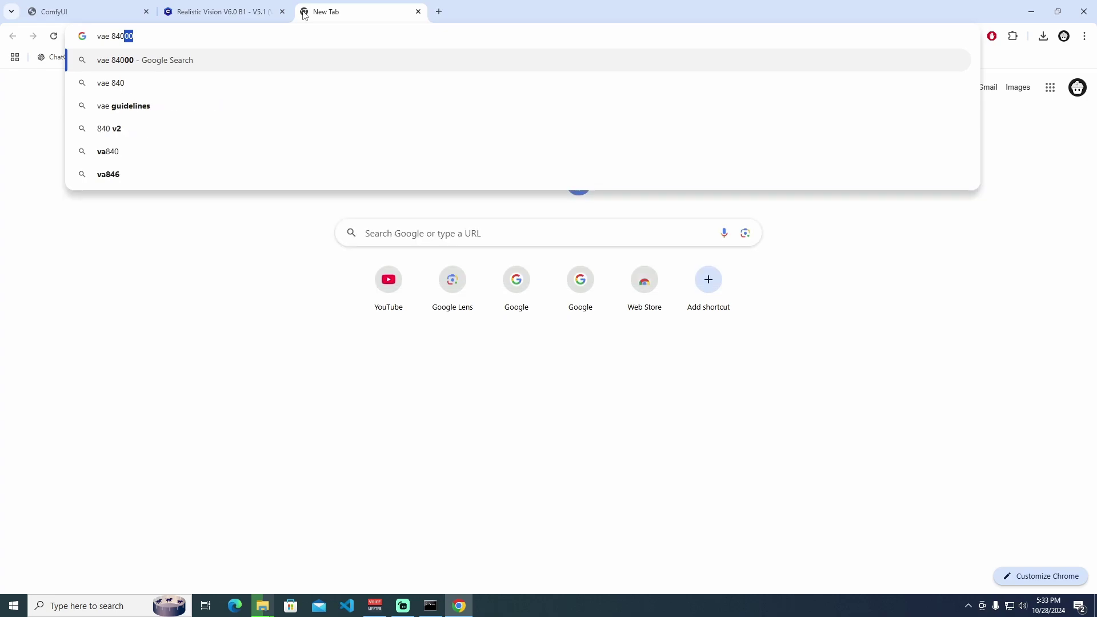
key("Return")
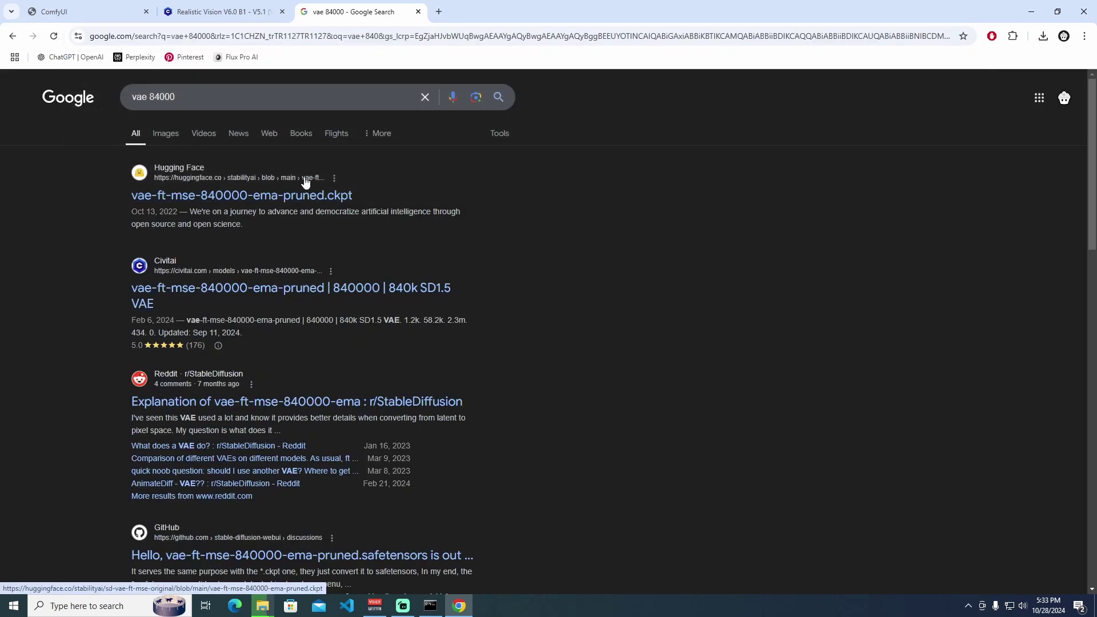
middle_click(308, 288)
left_click(479, 11)
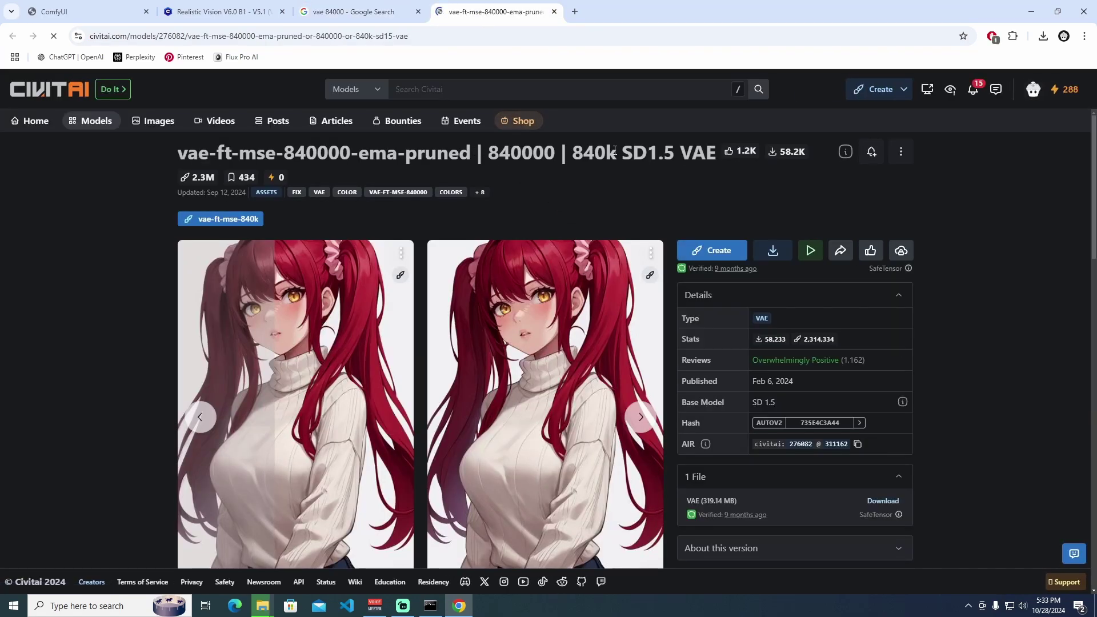
Select parts of the vae-ft-mse-840000-ema-pruned SD1.5 VAE page title, such as SD1.5 and VAE
double_click(614, 150)
double_click(614, 150)
left_click(615, 150)
left_click_drag(179, 156, 295, 152)
left_click(232, 153)
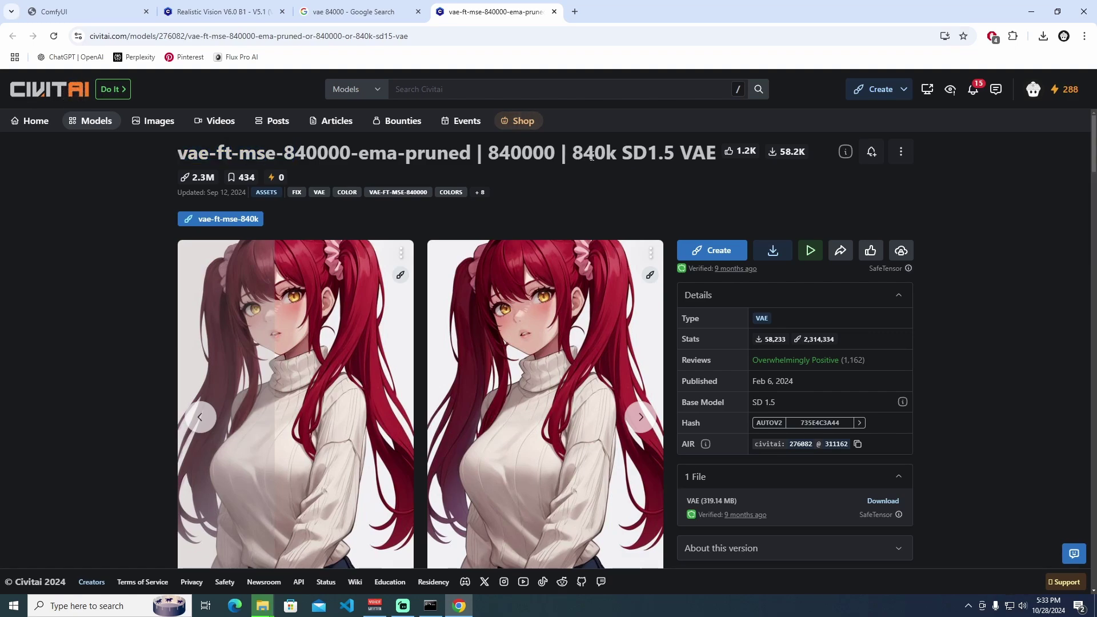
scroll(618, 147, "down", 2)
scroll(618, 147, "up", 2)
double_click(640, 151)
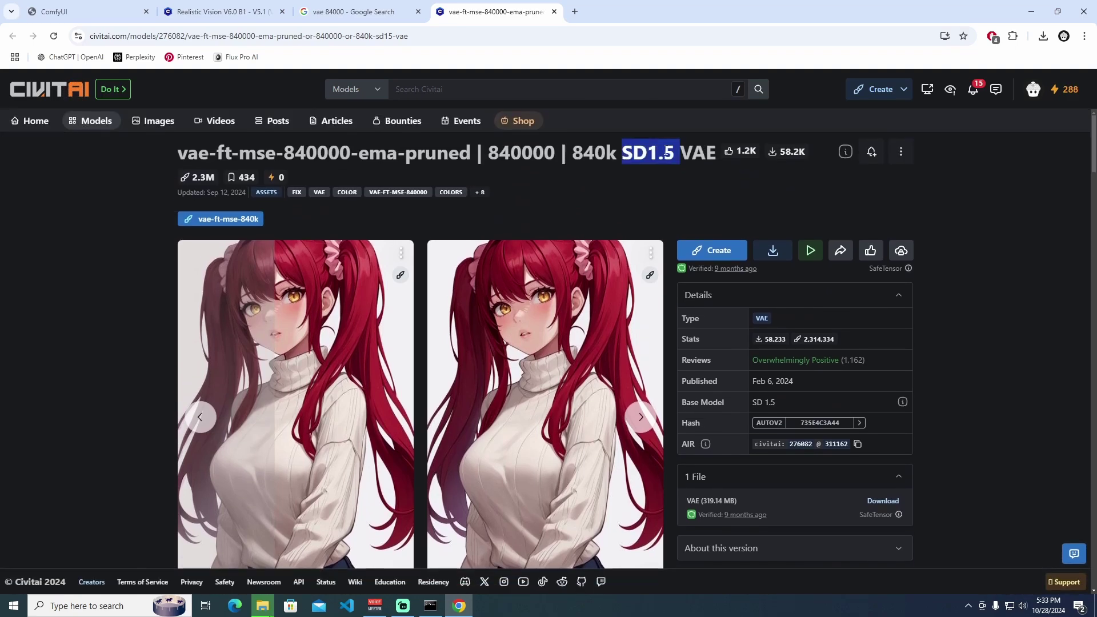
key("alt+Tab")
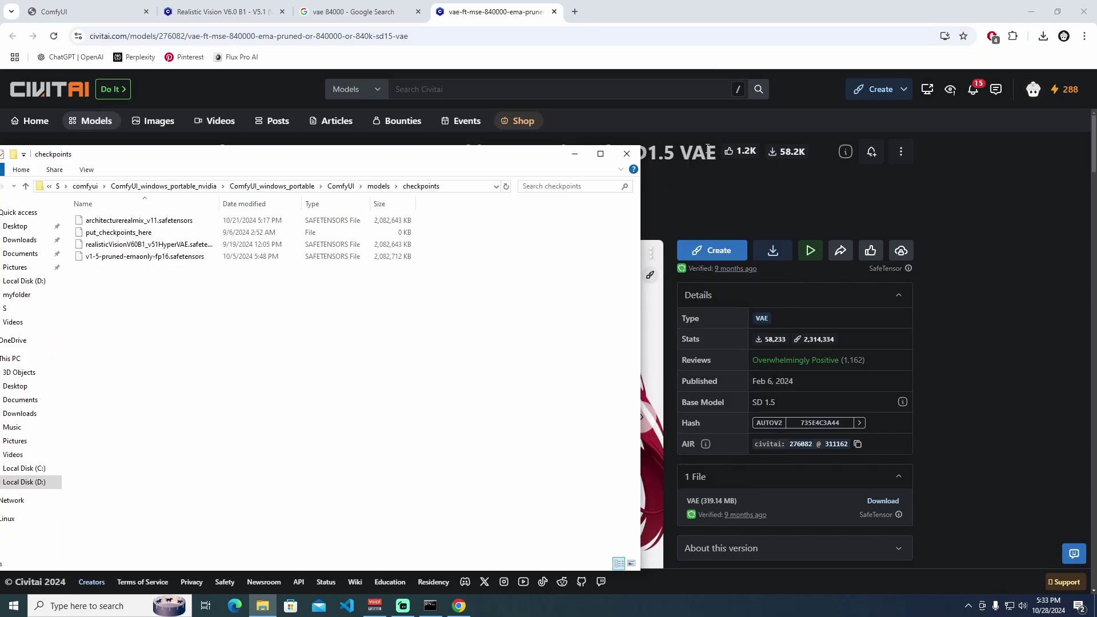
left_click(701, 146)
double_click(664, 151)
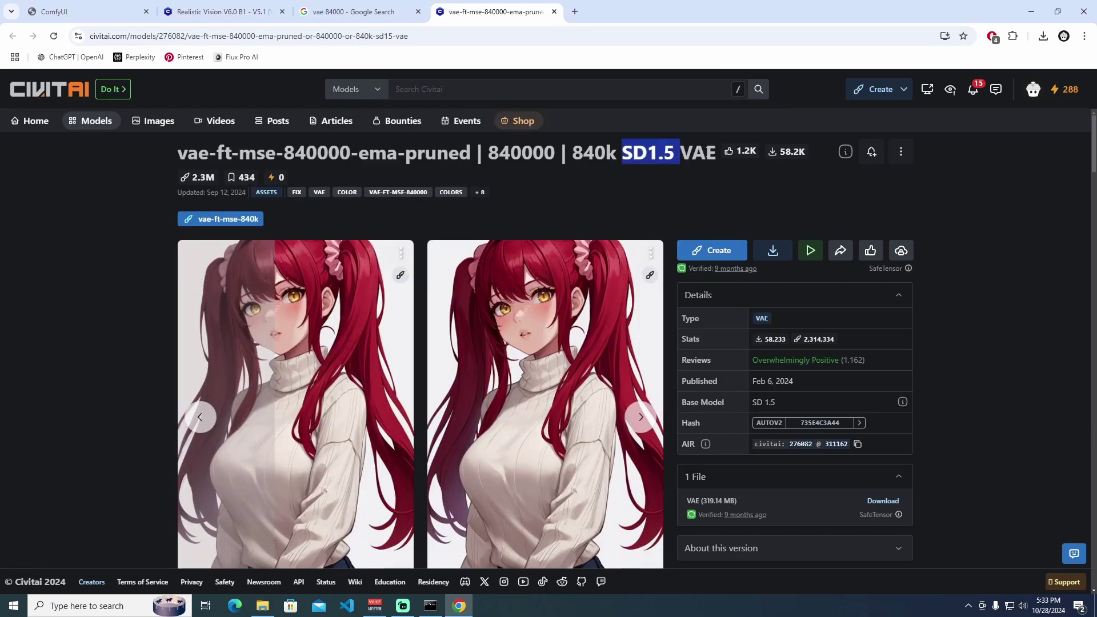
double_click(708, 152)
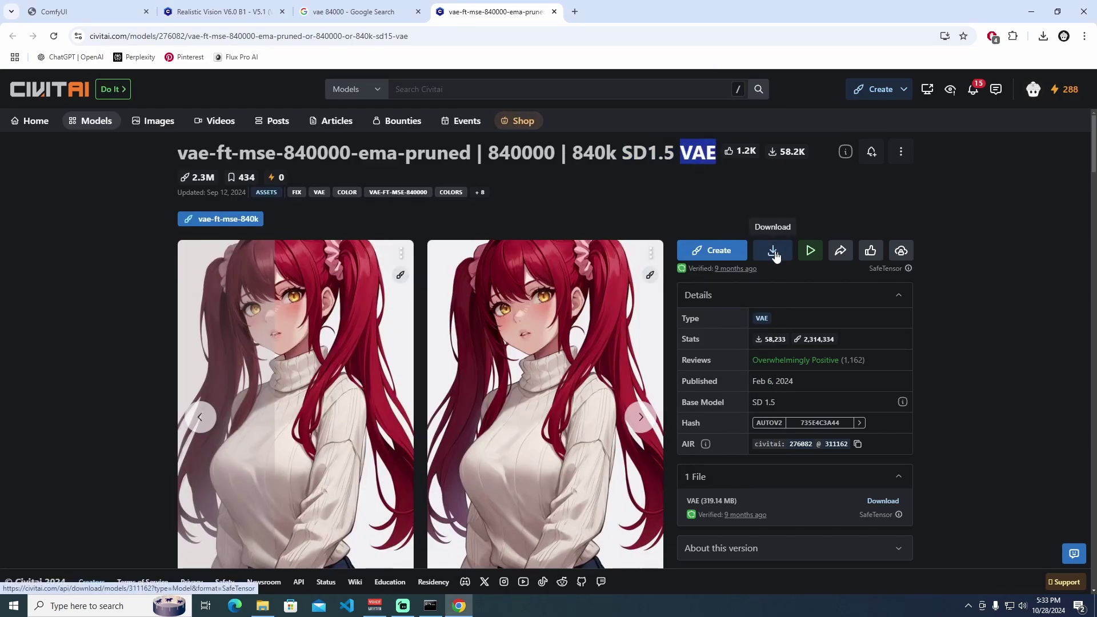
Paste vae-ft-mse-840000-ema-pruned.safetensors into ComfyUI\models\vae, then return to the browser
key("alt+Tab")
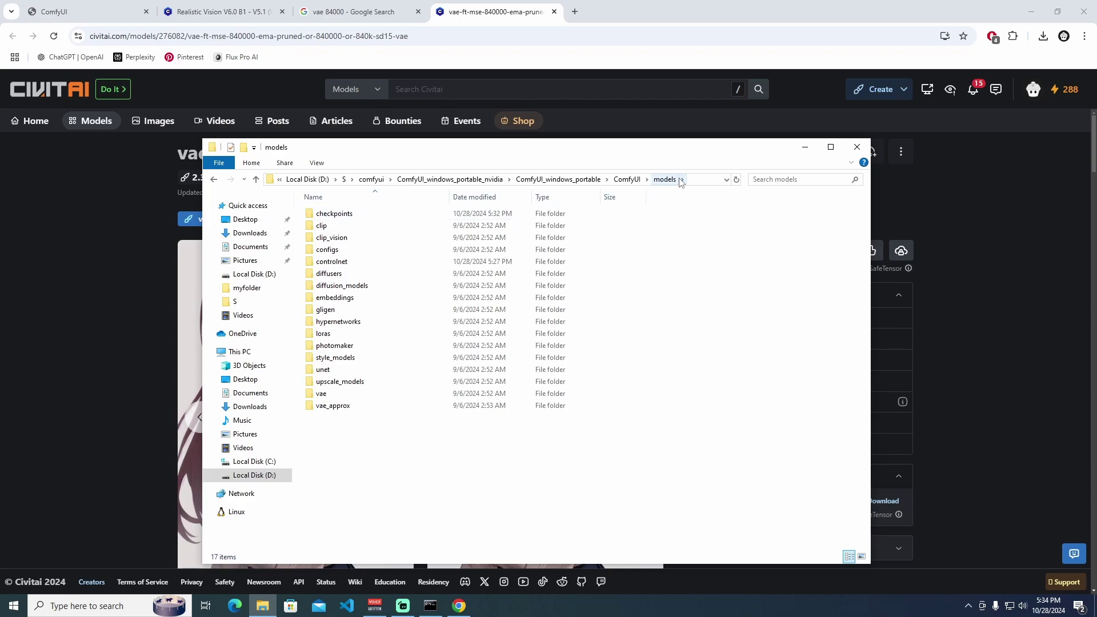
double_click(437, 394)
right_click(414, 296)
left_click(464, 368)
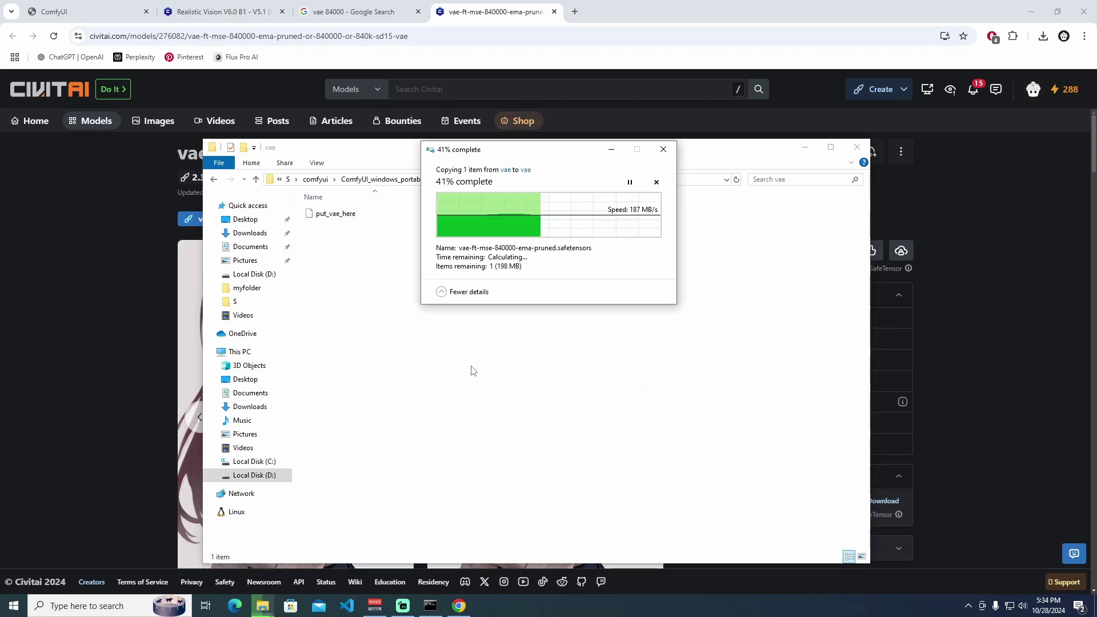
key("alt+Tab")
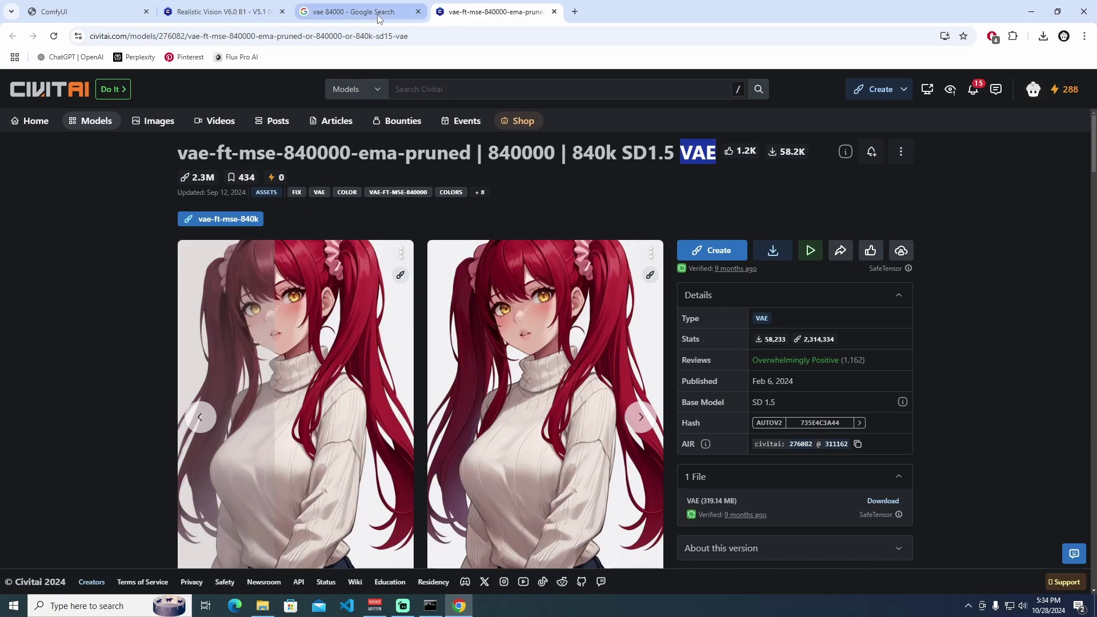
left_click(418, 11)
Reload ComfyUI and set Load Checkpoint to realisticVisionV60B1_v51HyperVAE
left_click(86, 12)
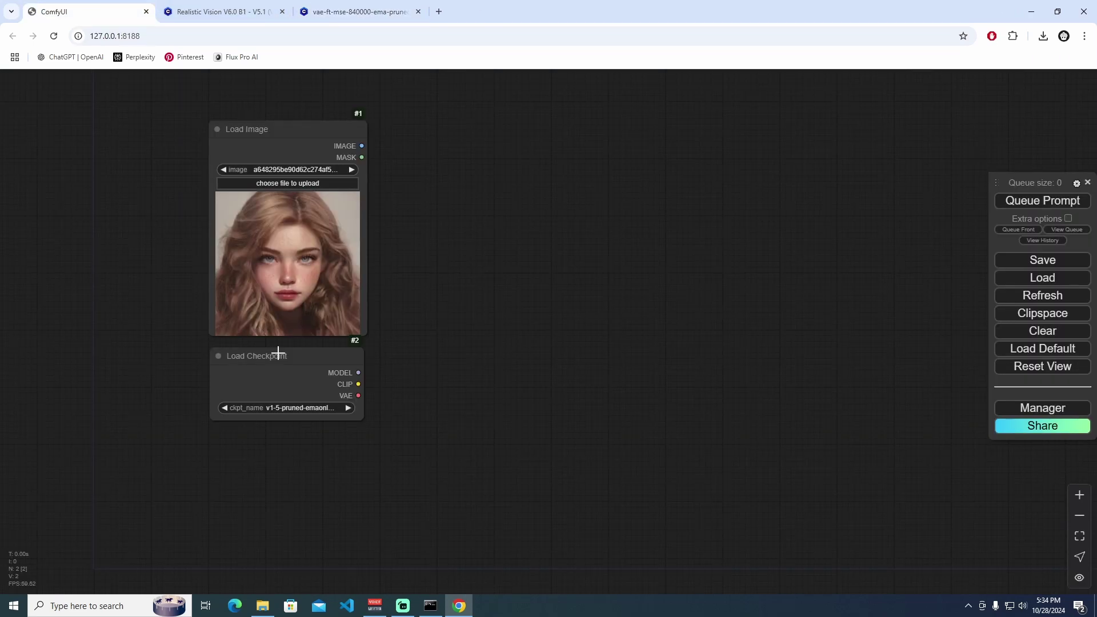
left_click(54, 36)
left_click(312, 408)
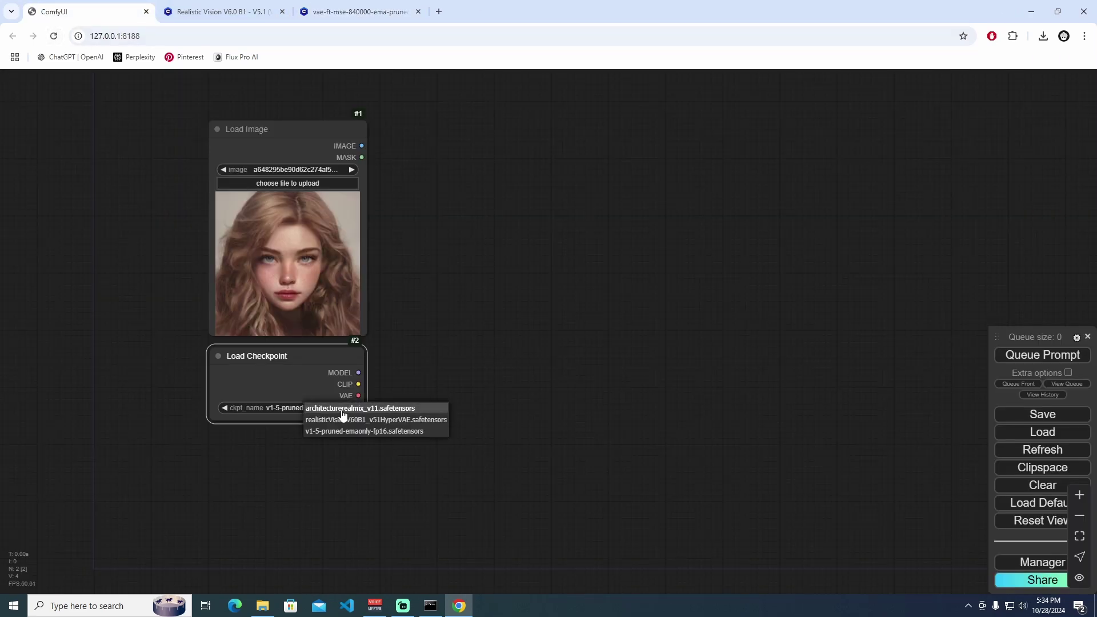
left_click(353, 426)
Add a Load VAE node set to vae-ft-mse-840000-ema-pruned and adjust the loader node widths
left_click_drag(291, 466, 362, 434)
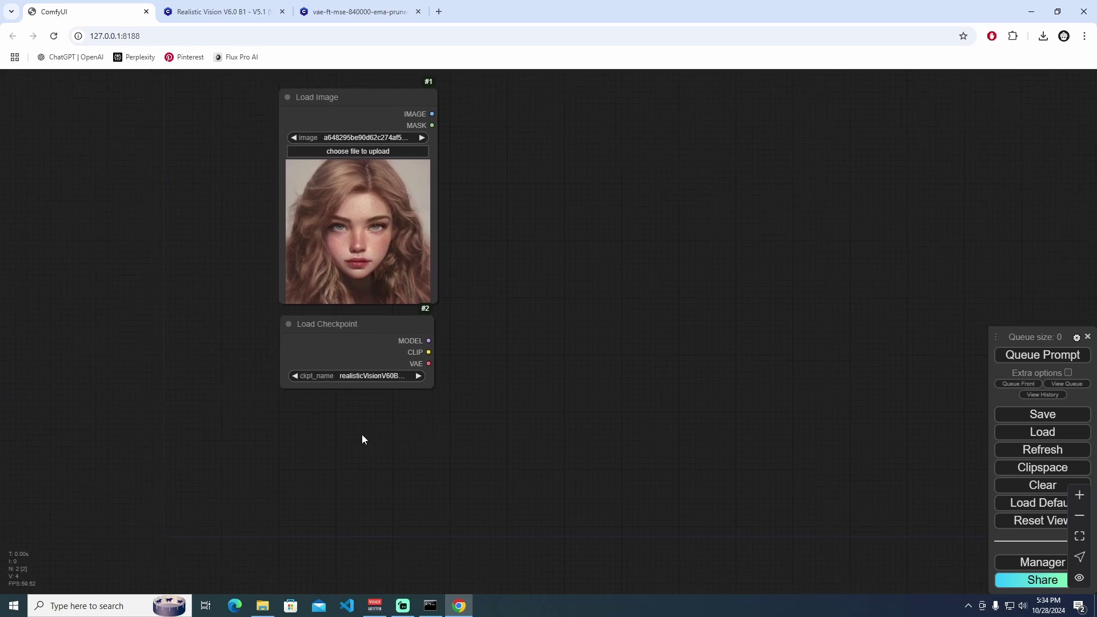
double_click(282, 429)
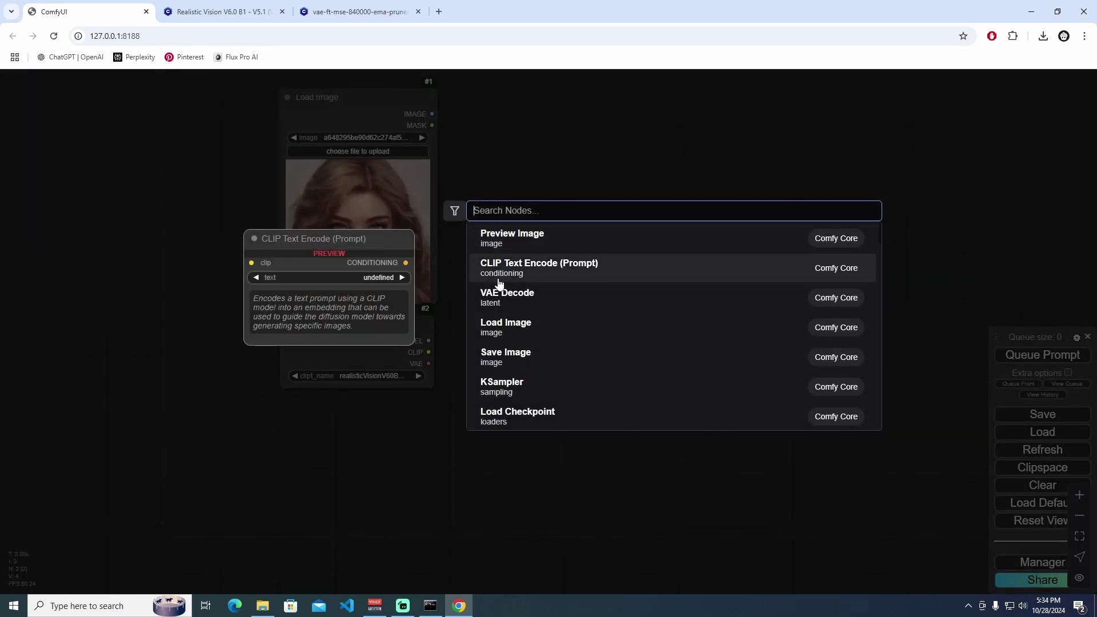
type("load va")
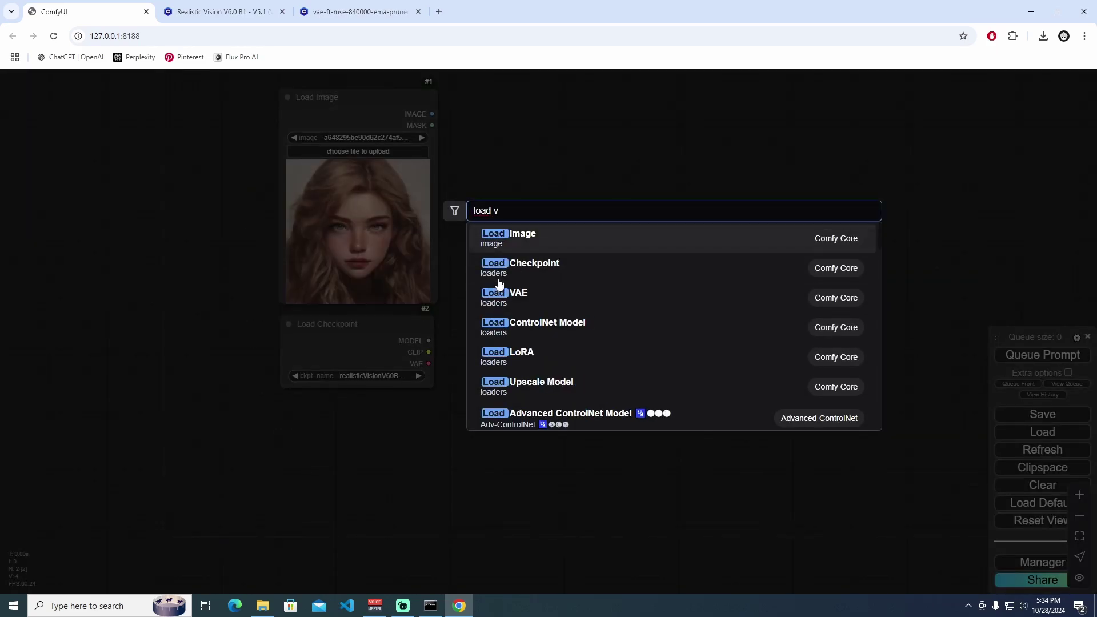
left_click(534, 240)
left_click(411, 440)
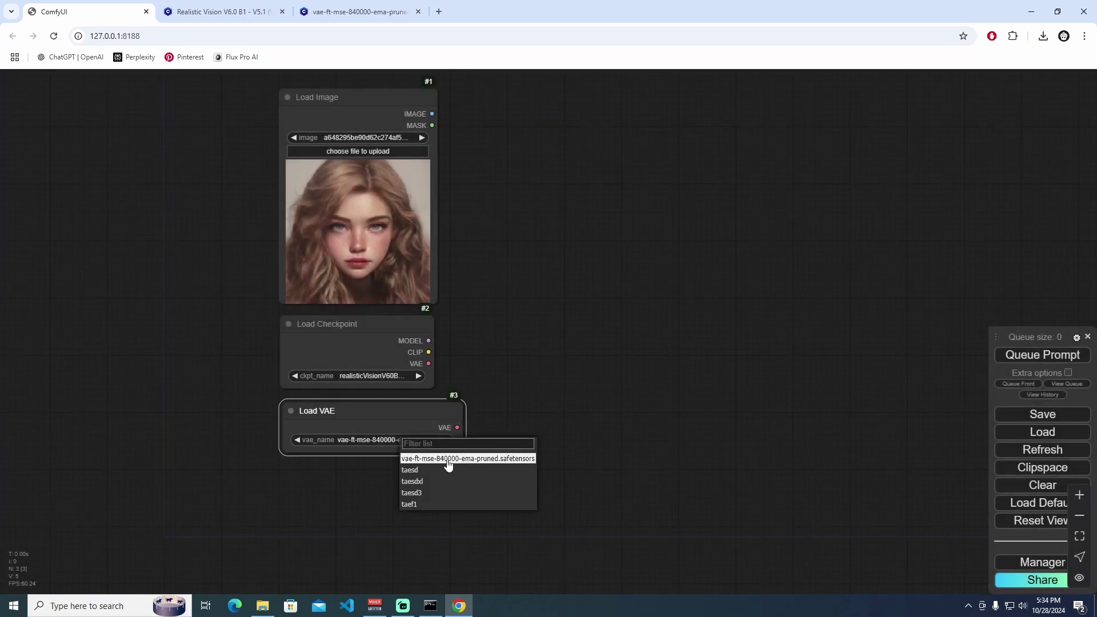
left_click(448, 462)
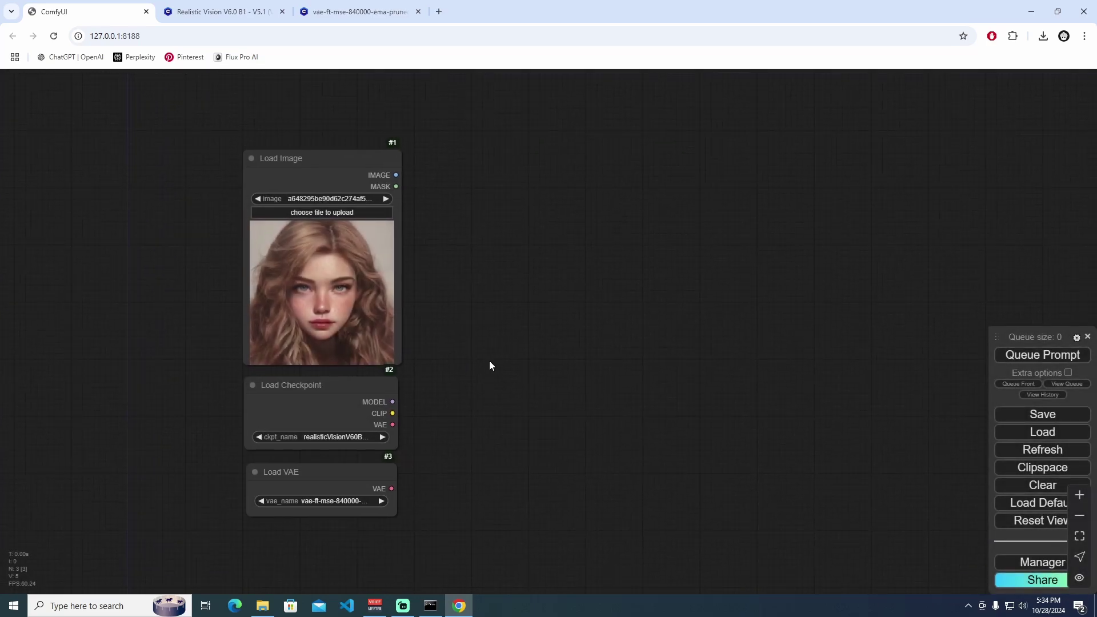
left_click_drag(398, 447, 401, 449)
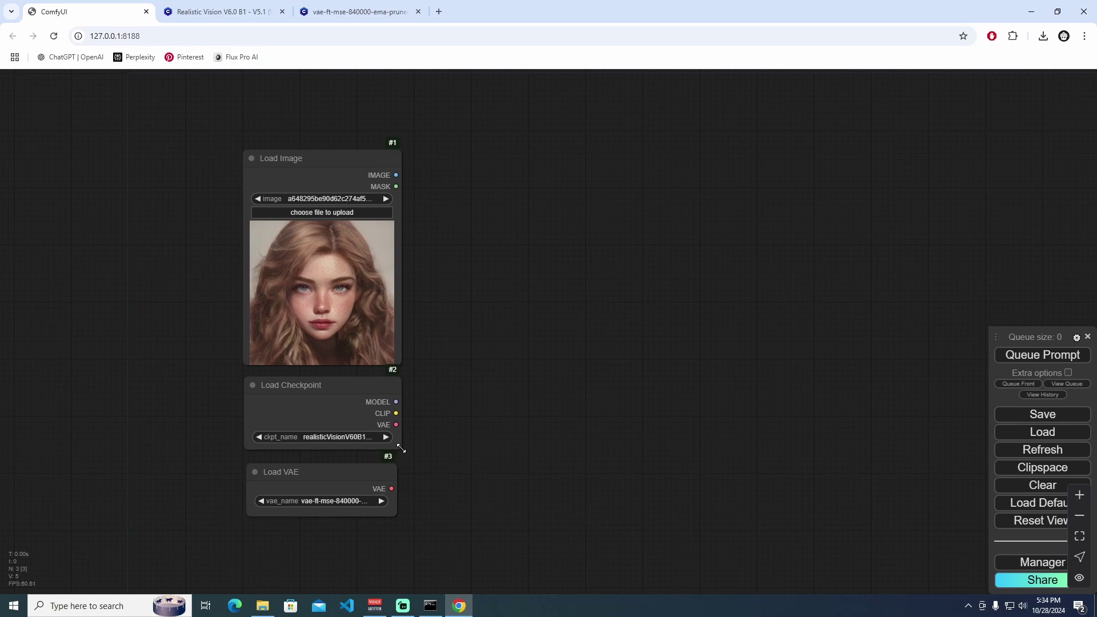
left_click_drag(393, 516, 401, 519)
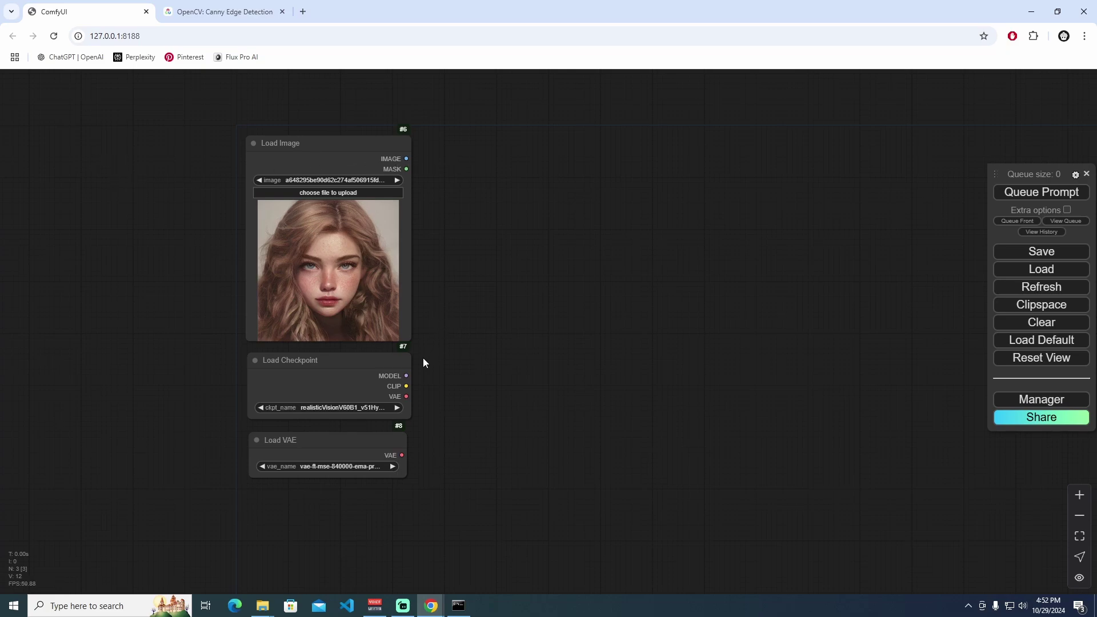
Add two CLIP Text Encode nodes wired to the checkpoint's CLIP output, stacked one above the other
left_click_drag(421, 380, 485, 171)
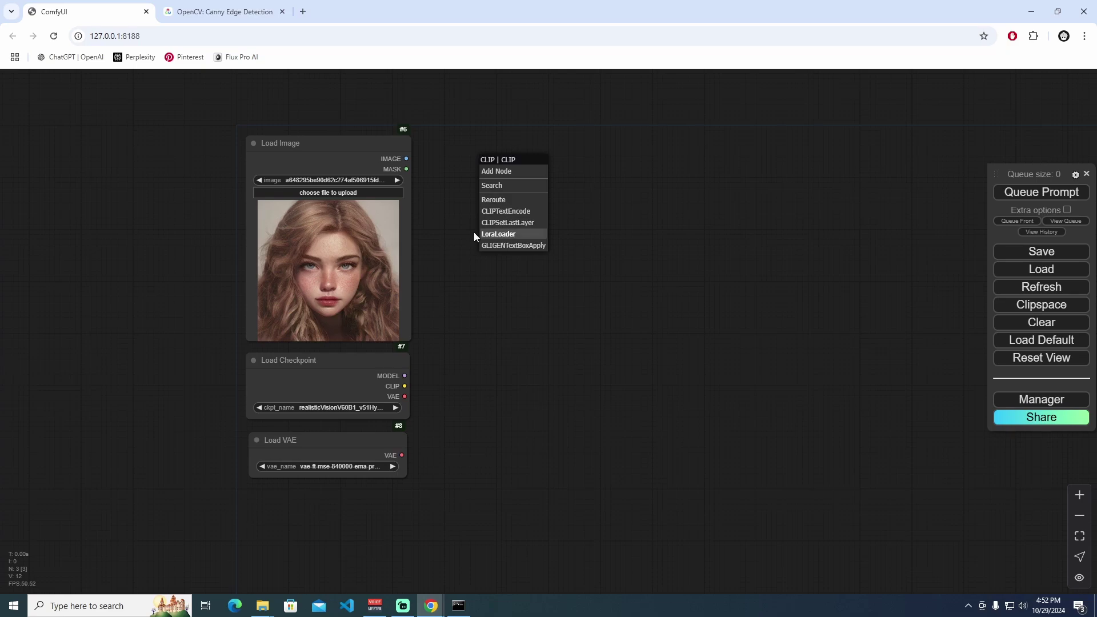
left_click(507, 217)
left_click_drag(561, 163, 537, 147)
left_click_drag(404, 386, 474, 269)
left_click(497, 313)
left_click_drag(571, 269, 562, 275)
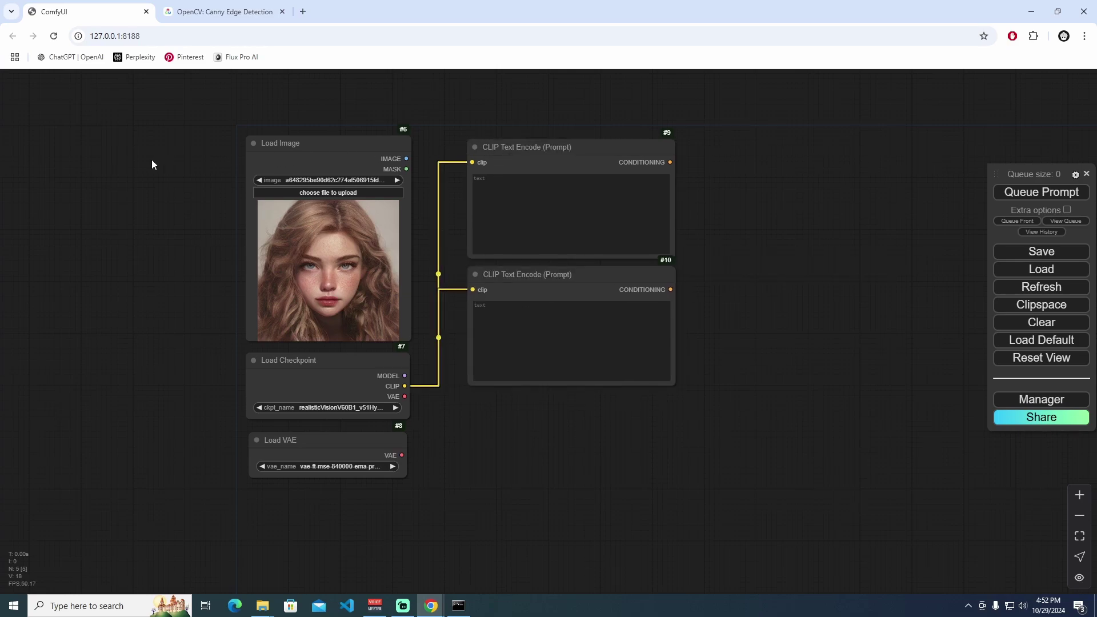
Group the Load Image, Load Checkpoint and Load VAE nodes under the title 'main'
left_click_drag(169, 106, 532, 512)
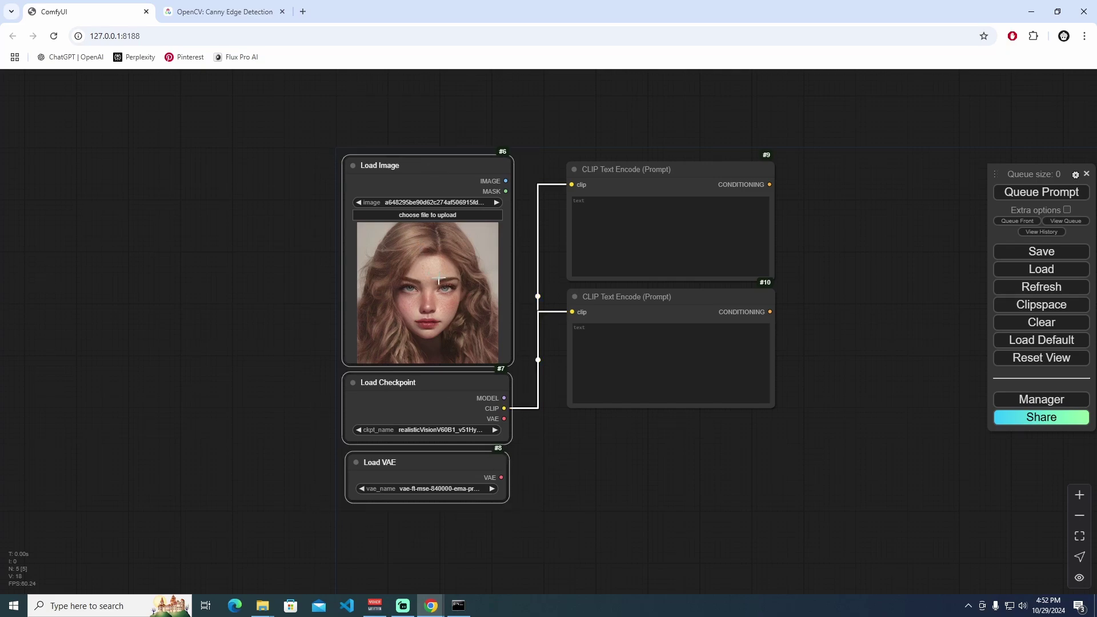
key("ctrl+g")
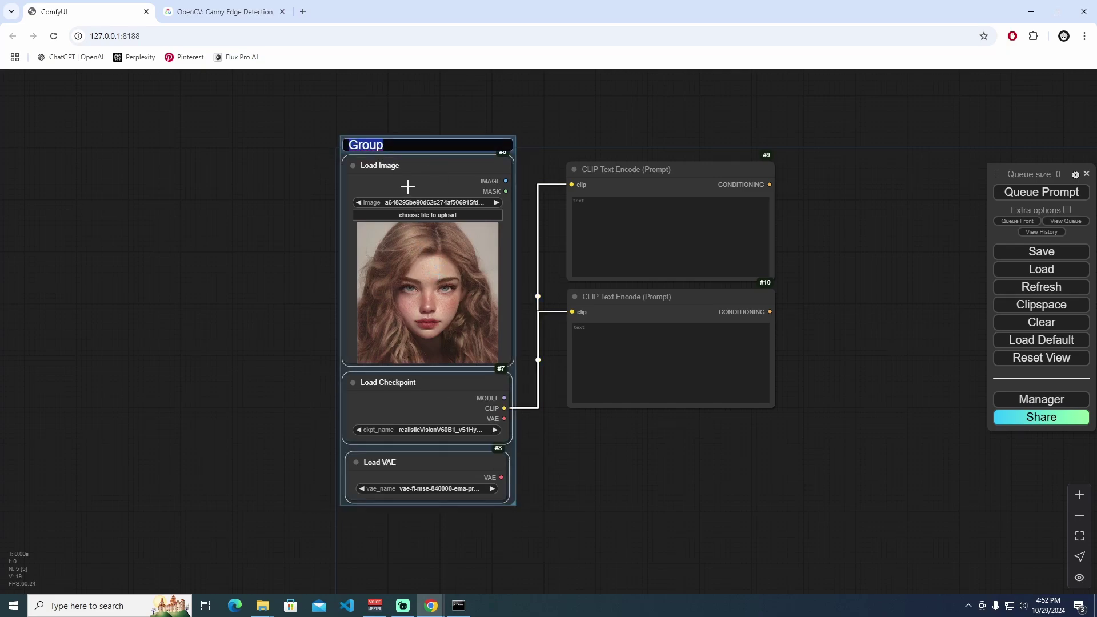
type("main")
key("Return")
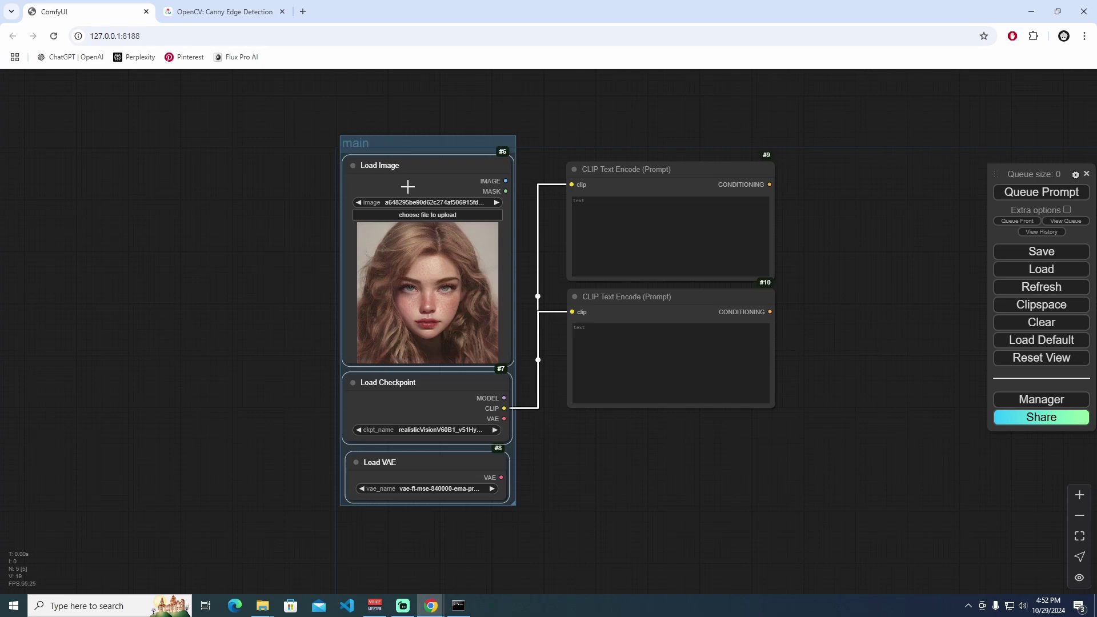
left_click(585, 157)
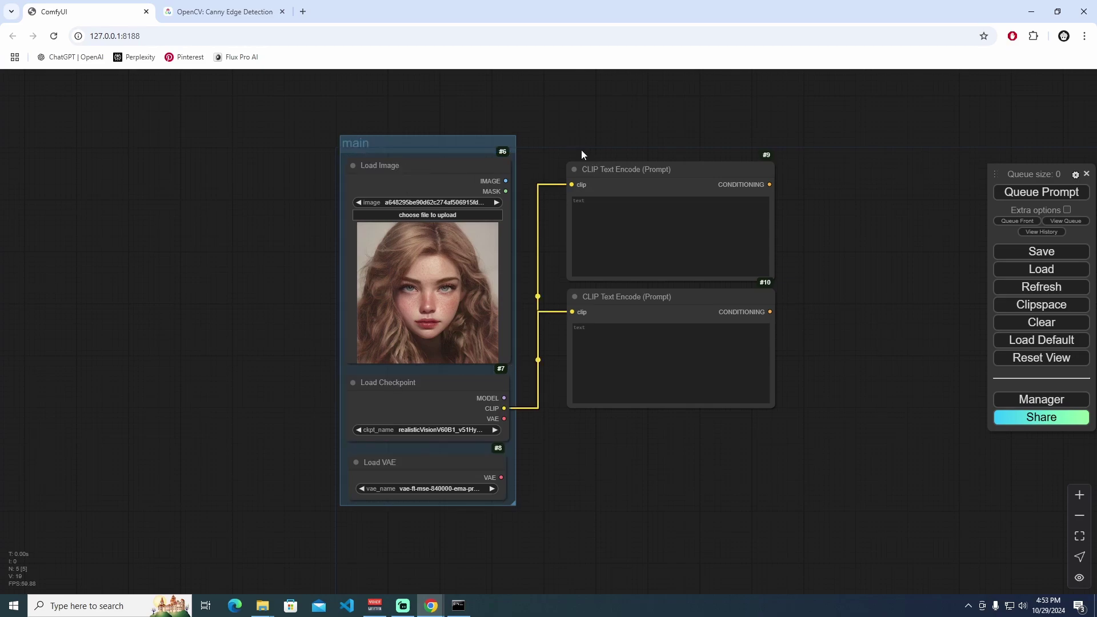
Group both CLIP Text Encode nodes under the title 'Prompts'
left_click_drag(555, 139, 792, 432)
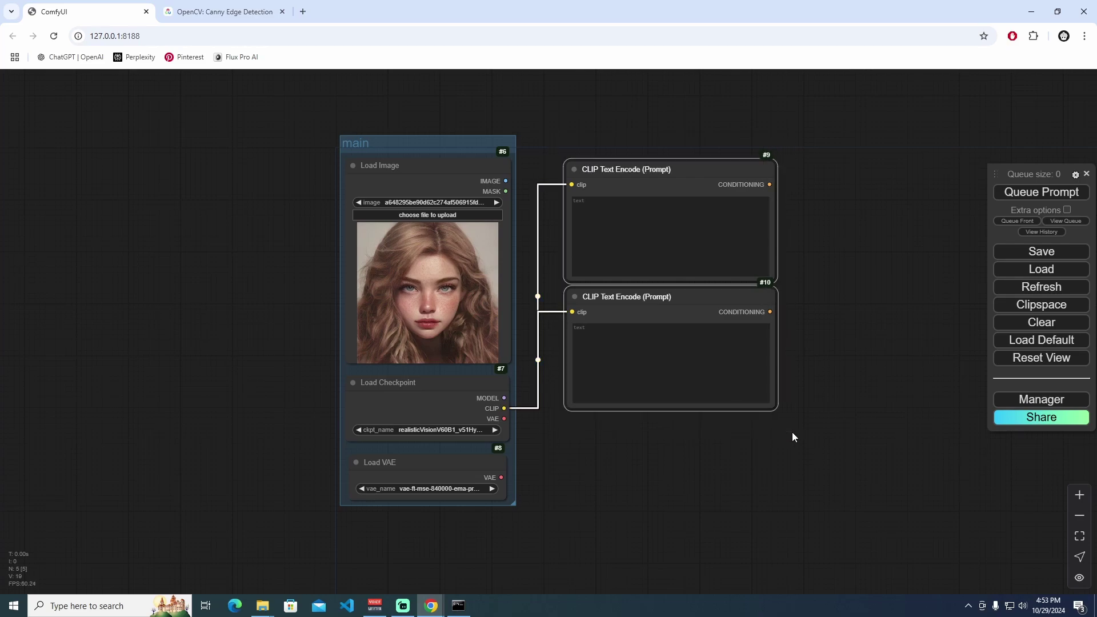
key("ctrl+g")
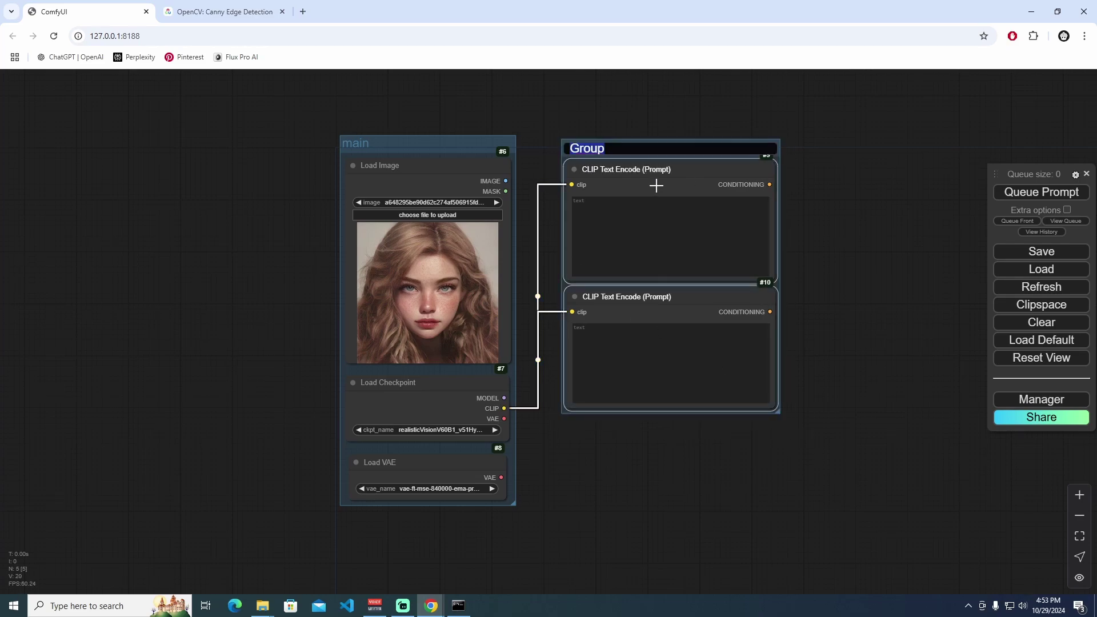
type("Prompts")
key("Return")
left_click_drag(656, 183, 627, 211)
Add a Load ControlNet Model node set to the canny control_v11p_sd15 model
double_click(501, 169)
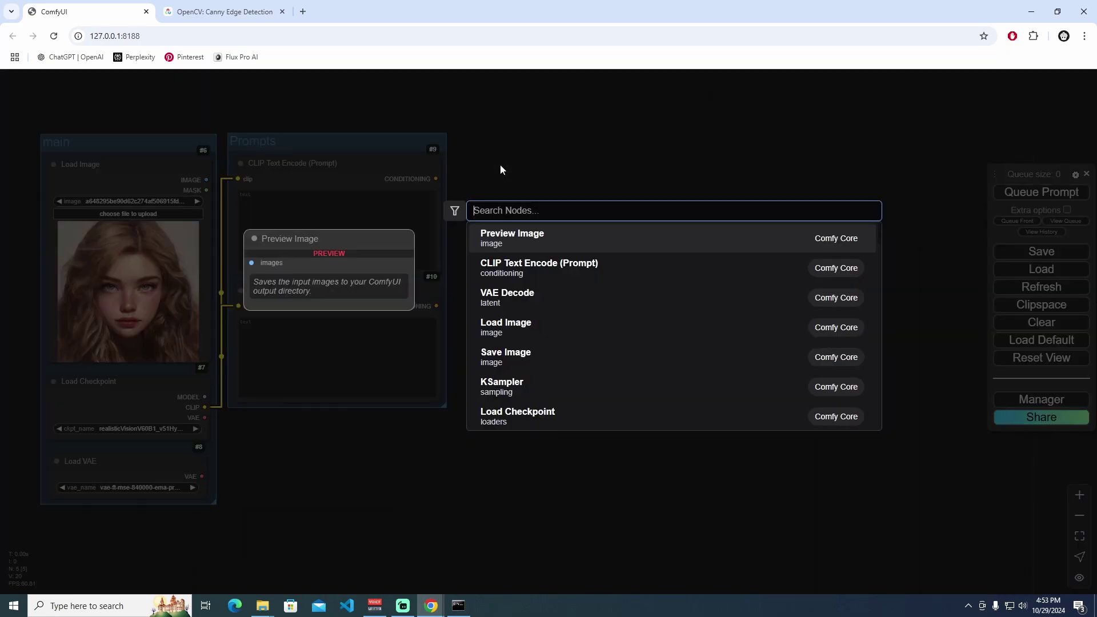
type("load c")
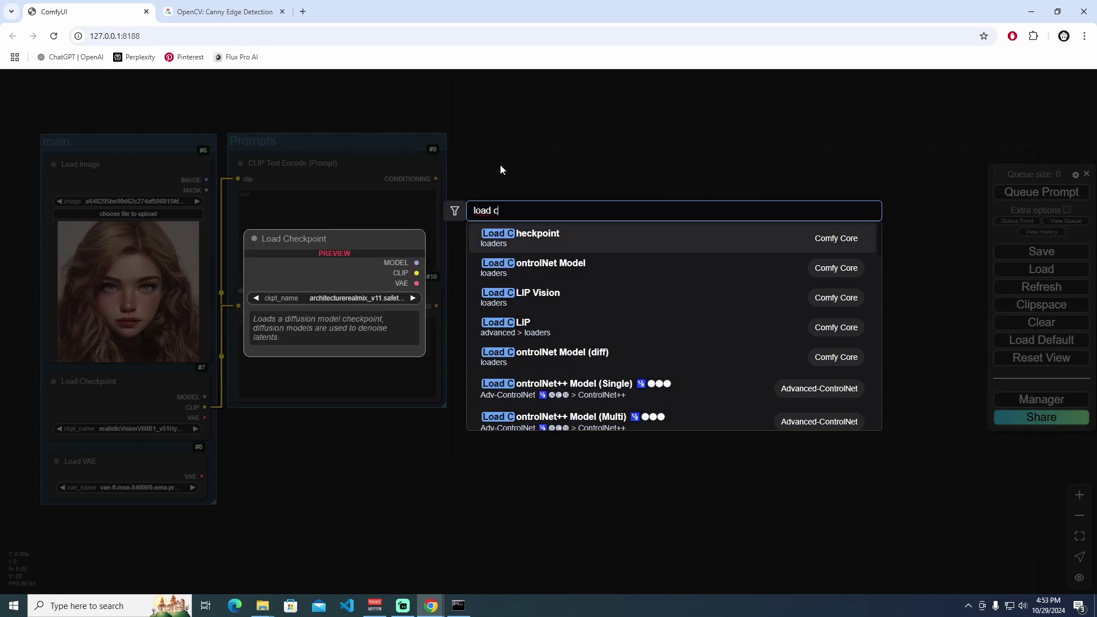
type("ontrol")
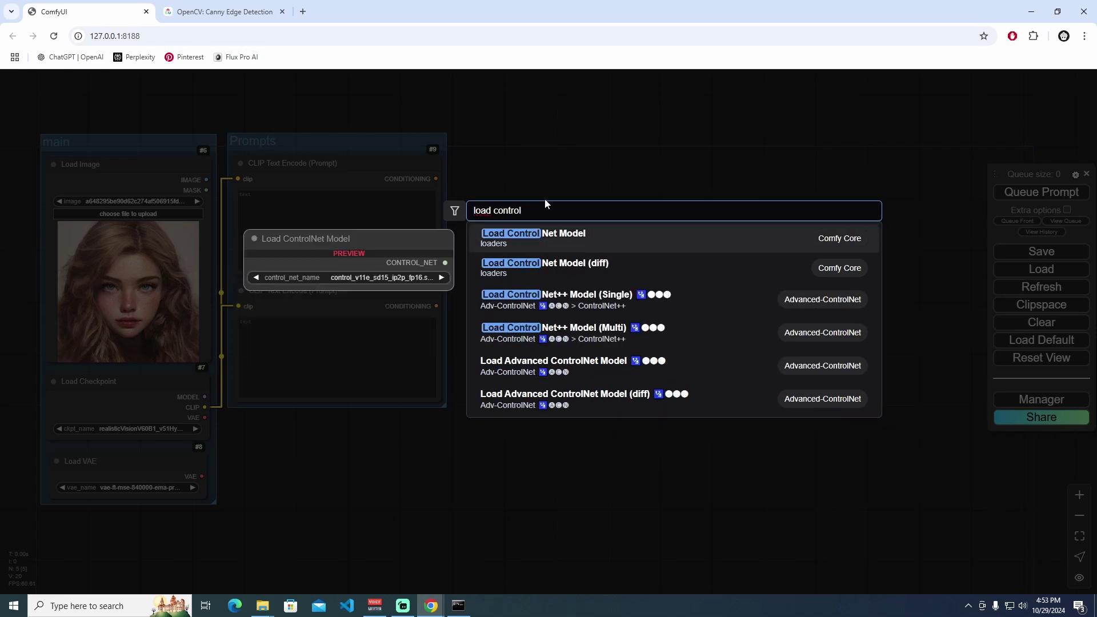
left_click(588, 239)
left_click(576, 174)
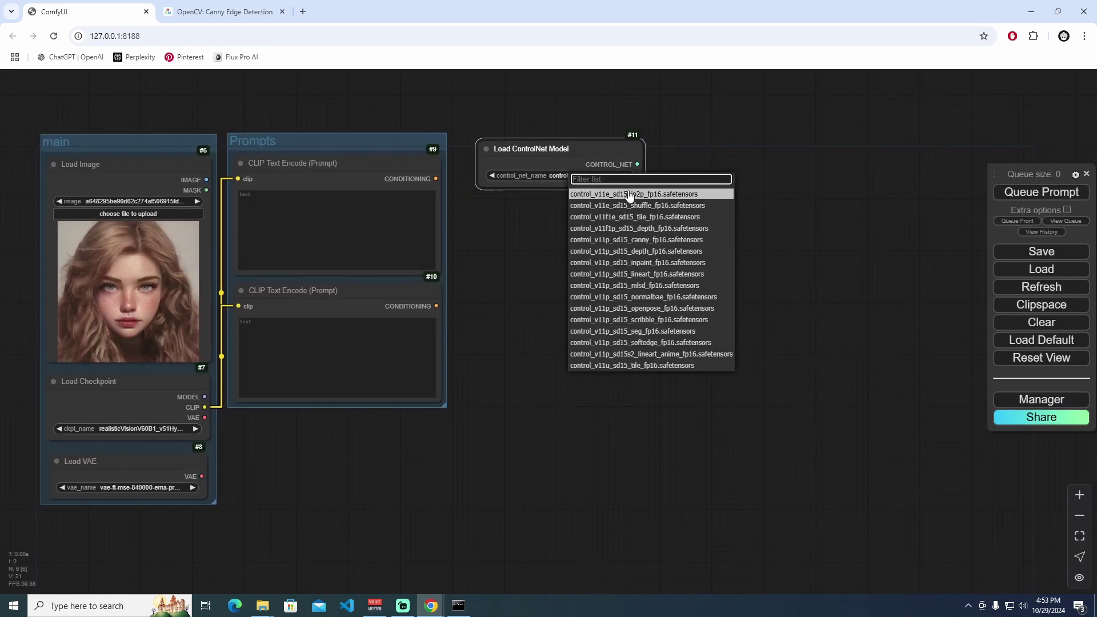
left_click(629, 239)
left_click_drag(723, 159, 570, 171)
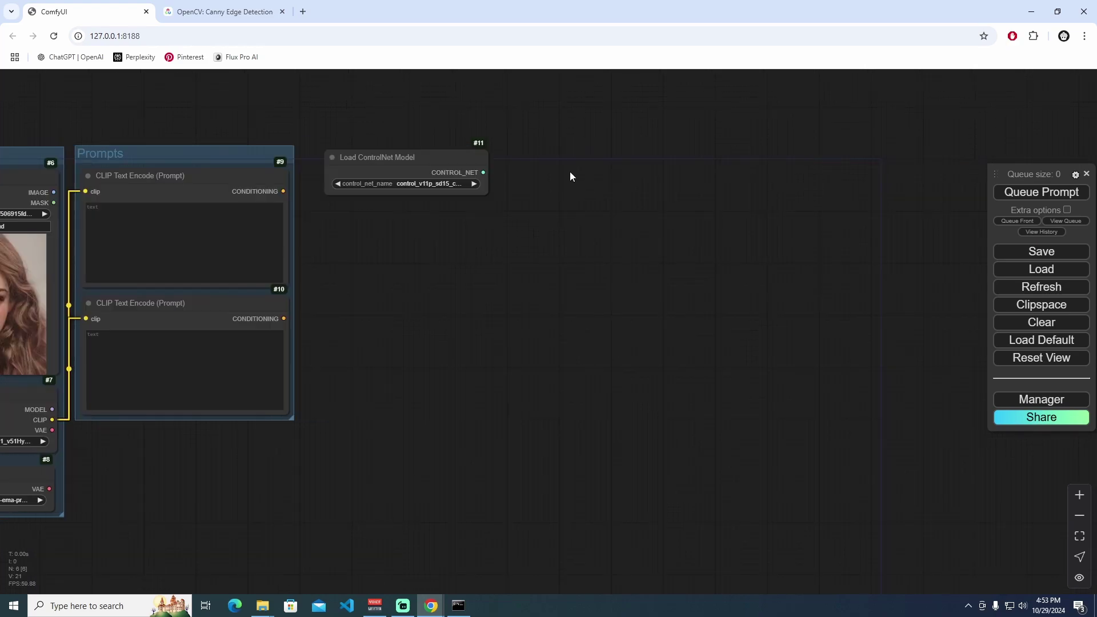
Add Apply ControlNet and wire in both prompts, the ControlNet model and the source image
double_click(570, 172)
type("appl")
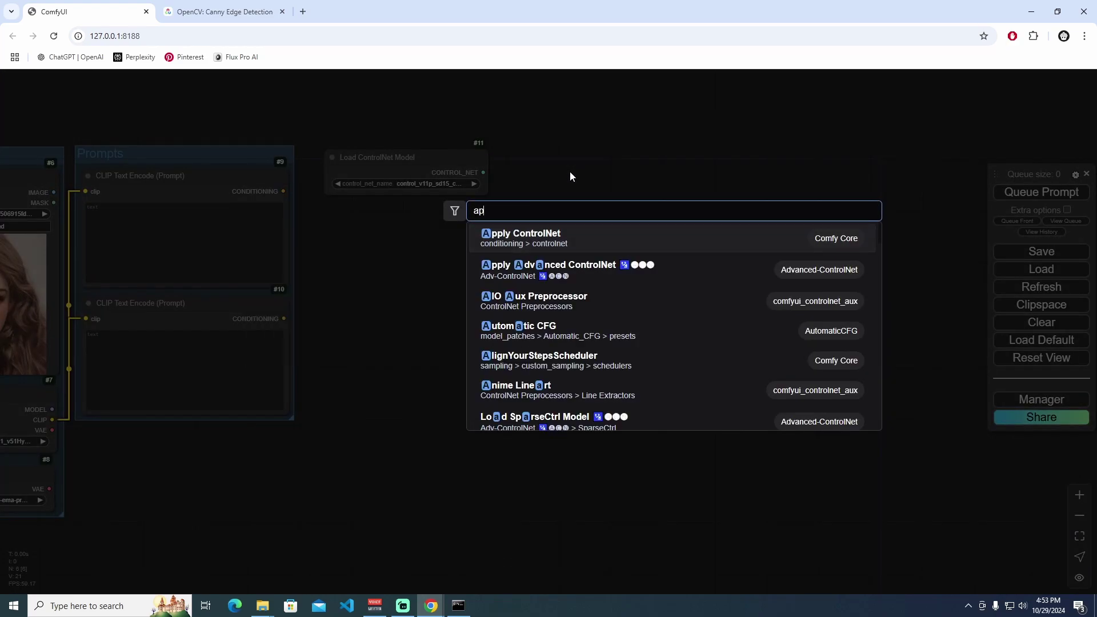
left_click(577, 233)
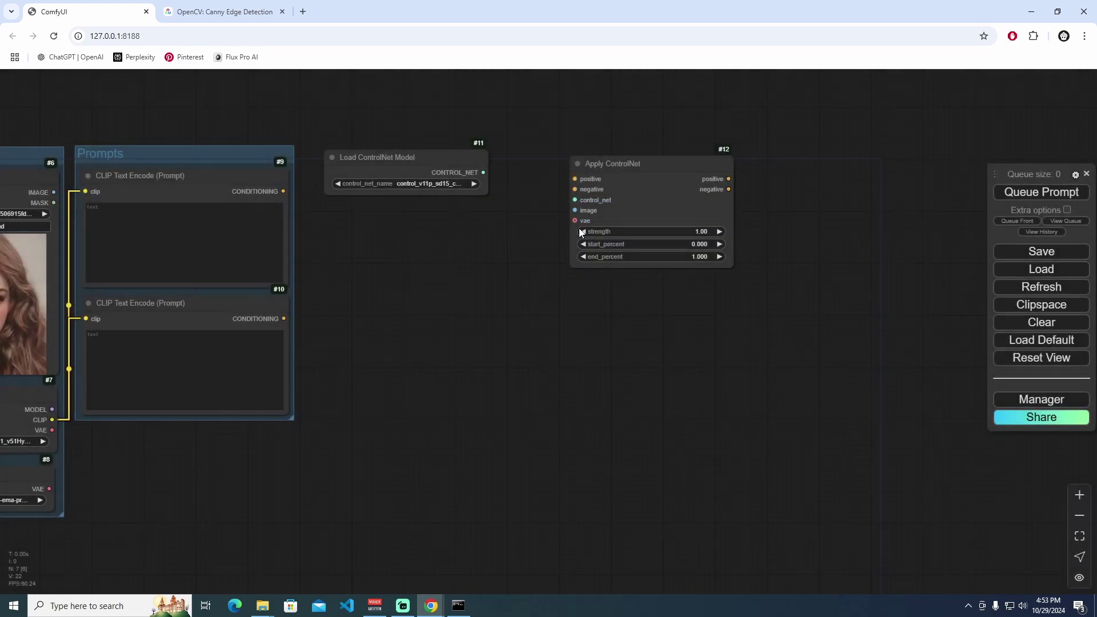
left_click_drag(283, 191, 549, 179)
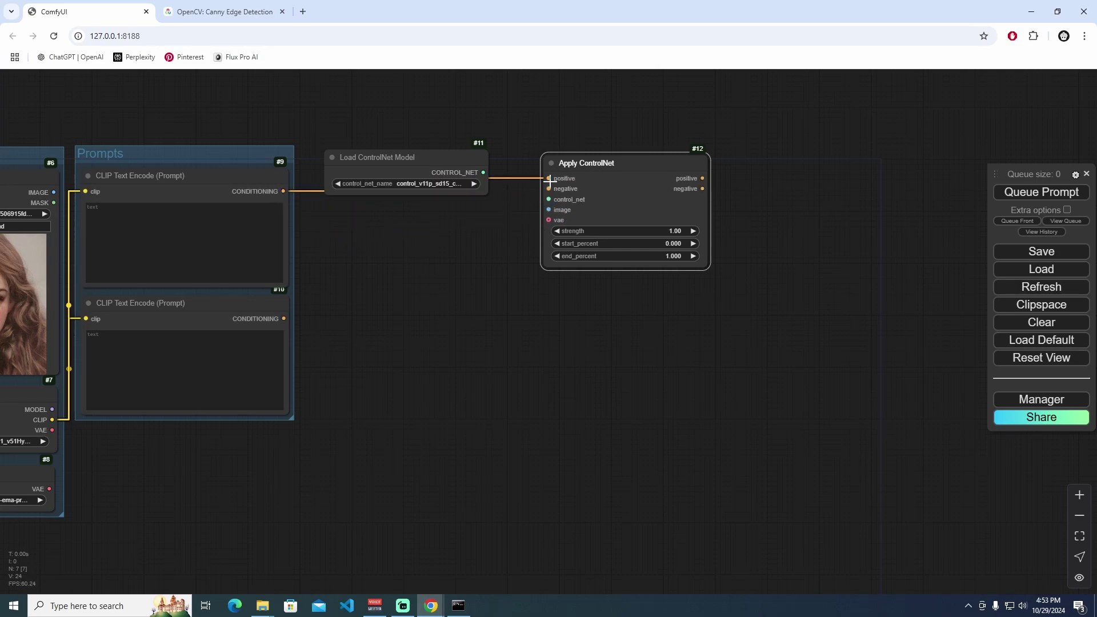
left_click_drag(284, 319, 548, 189)
left_click_drag(484, 172, 548, 199)
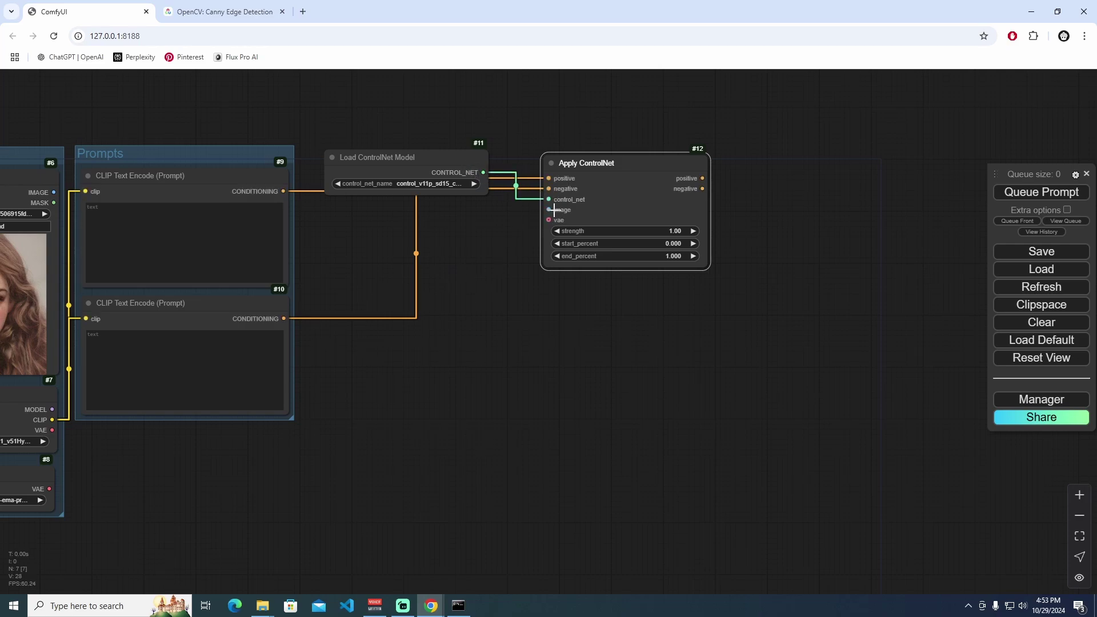
left_click_drag(429, 245, 511, 238)
left_click_drag(129, 188, 449, 218)
double_click(432, 222)
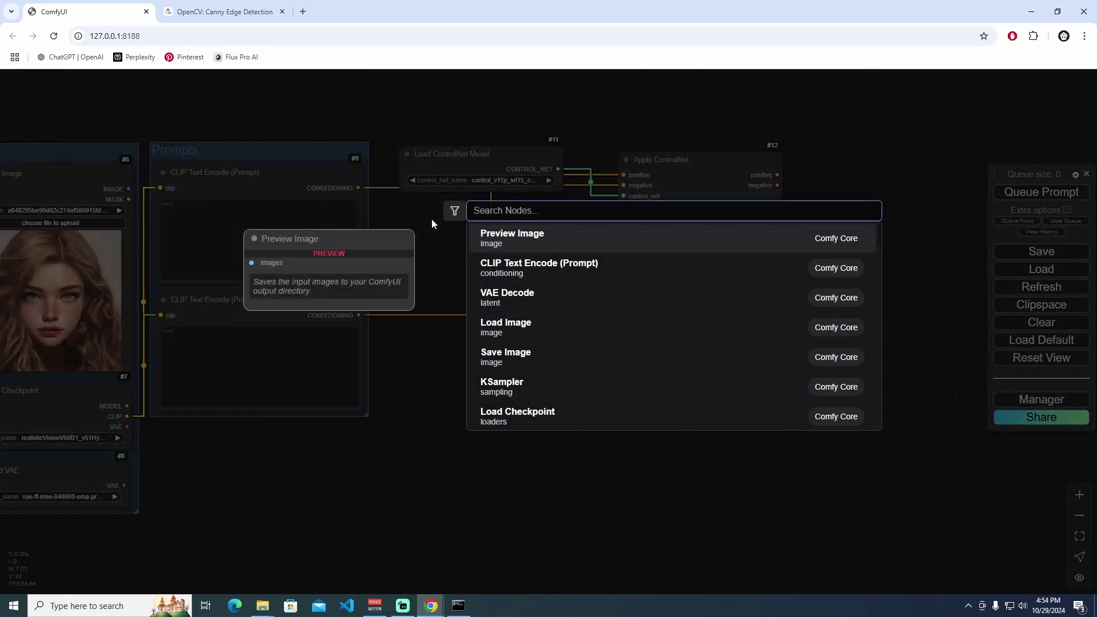
Add Canny Edge and PyraCanny preprocessor nodes and arrange them below the prompts
type("cany")
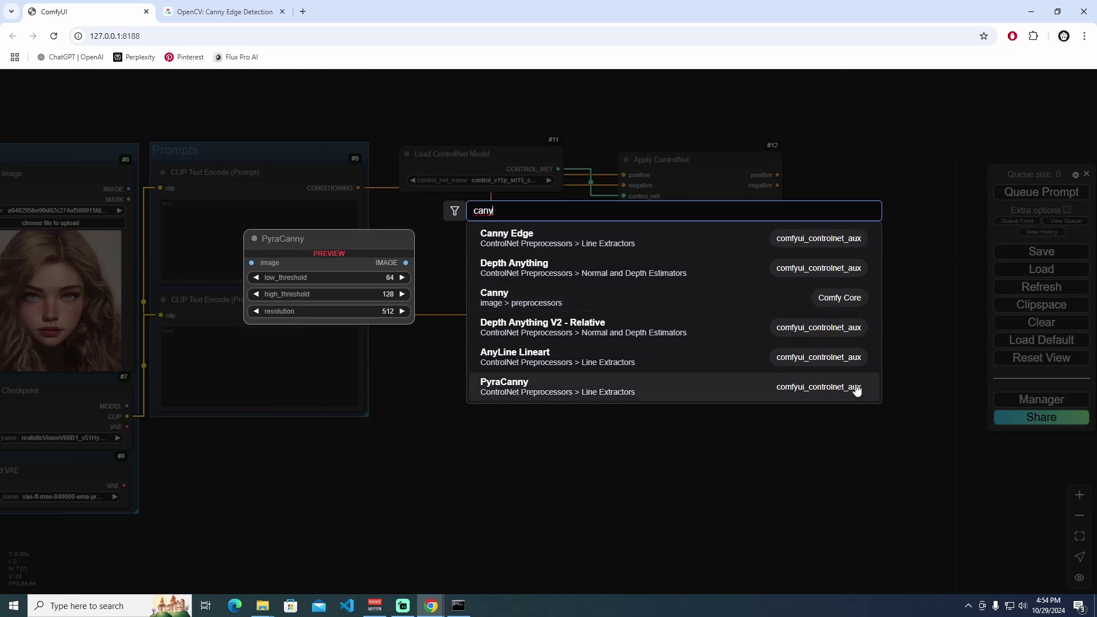
left_click(796, 236)
left_click_drag(534, 223, 512, 359)
double_click(687, 402)
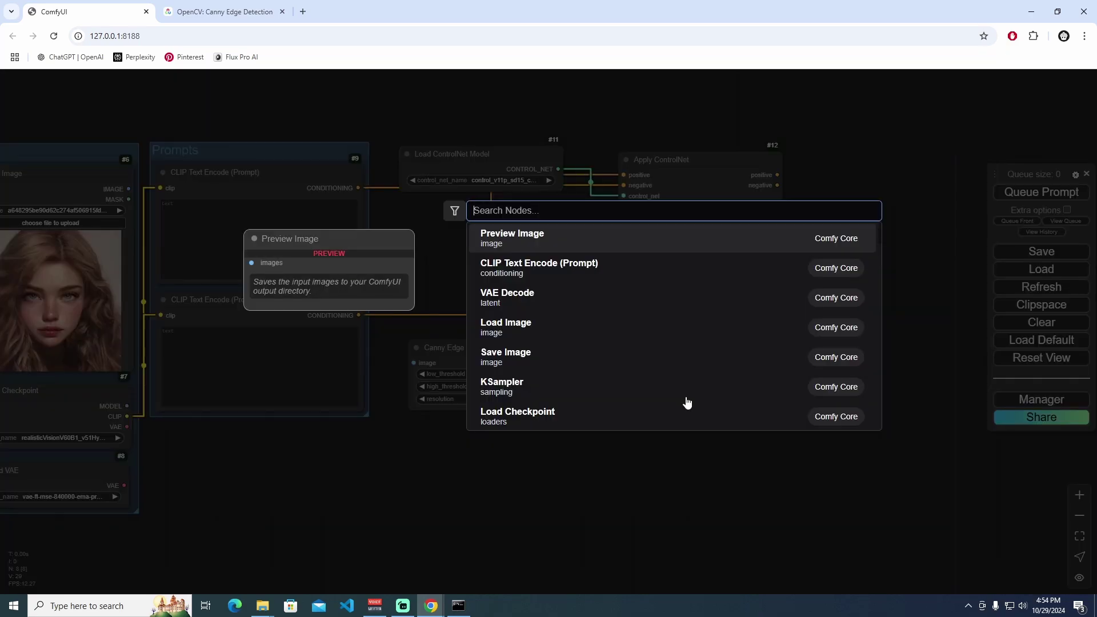
type("cann")
left_click(651, 331)
left_click_drag(746, 400, 473, 442)
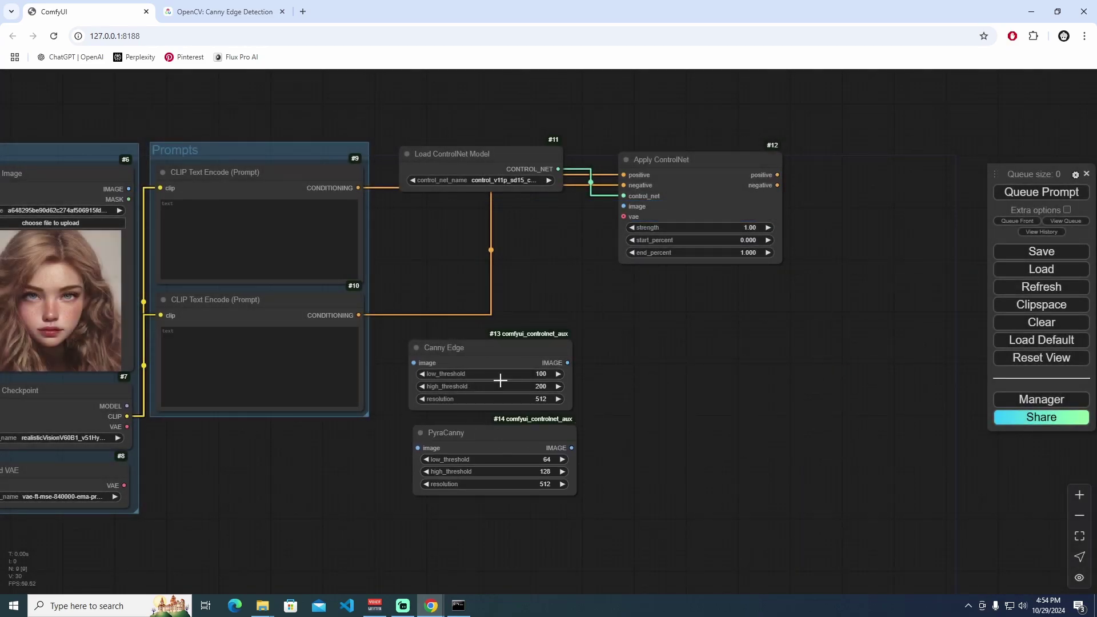
left_click_drag(494, 351, 498, 353)
left_click_drag(543, 280, 633, 276)
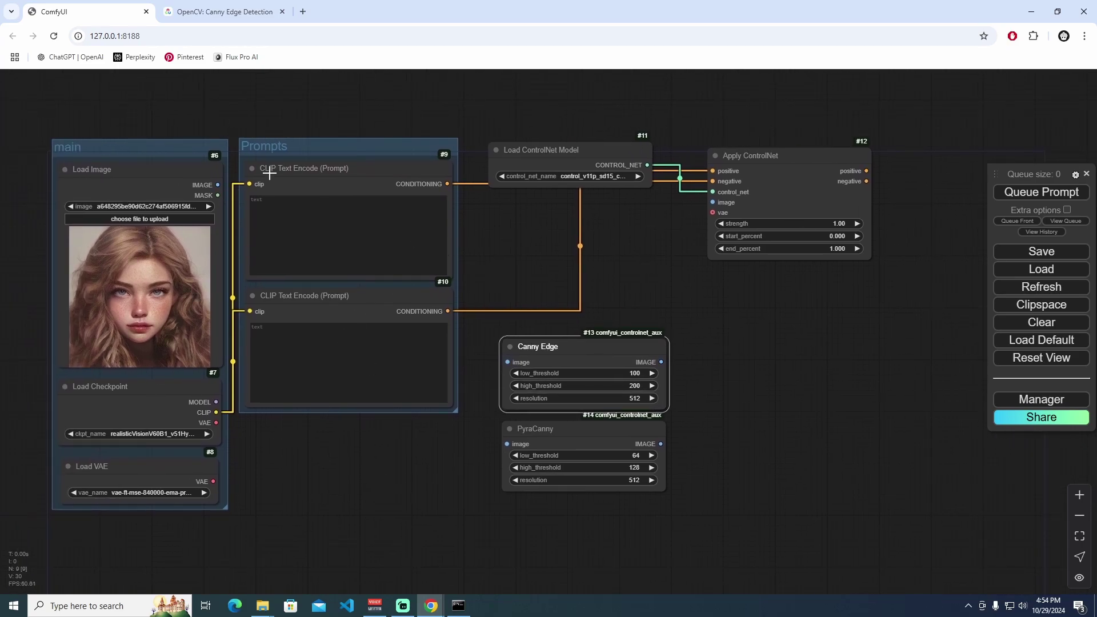
left_click_drag(595, 423, 598, 496)
Set Canny Edge thresholds to 64 low and 128 high, and feed Load Image into it
left_click(641, 373)
type("64")
key("Return")
left_click(643, 385)
type("128")
key("Return")
left_click_drag(643, 384, 642, 401)
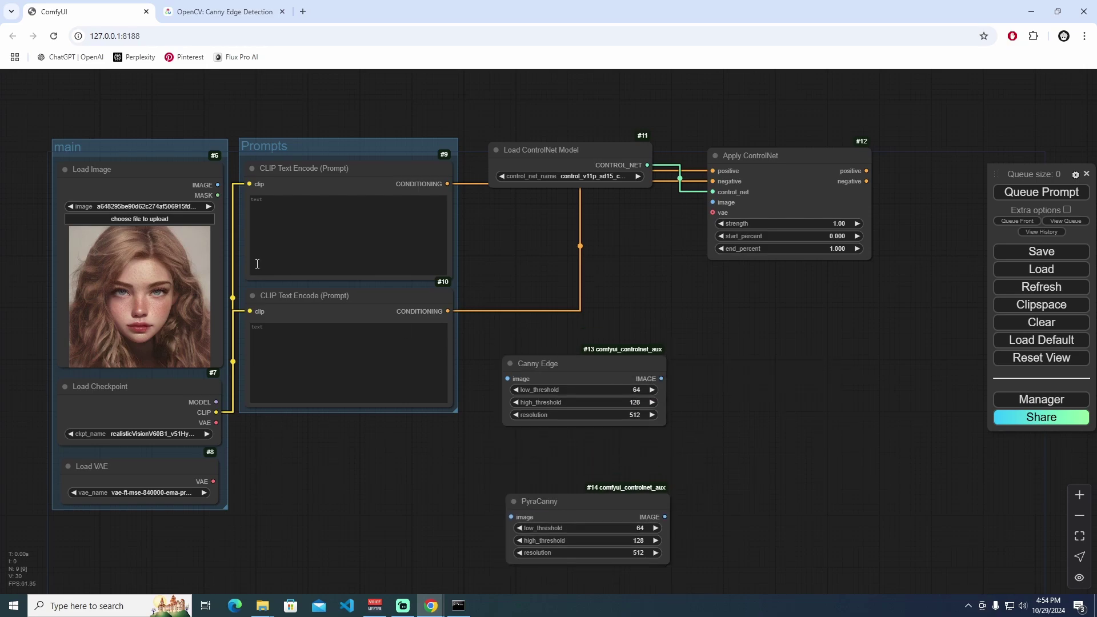
left_click_drag(218, 184, 508, 377)
Feed the source image into PyraCanny and bypass the Load Checkpoint and Load VAE nodes
left_click_drag(217, 184, 511, 517)
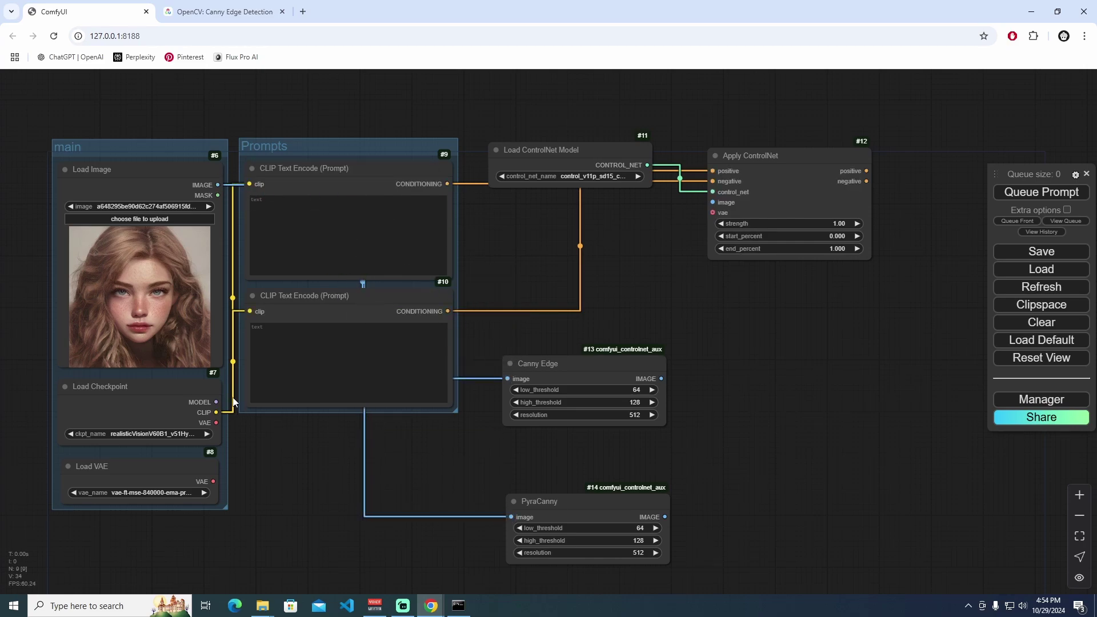
left_click(157, 389)
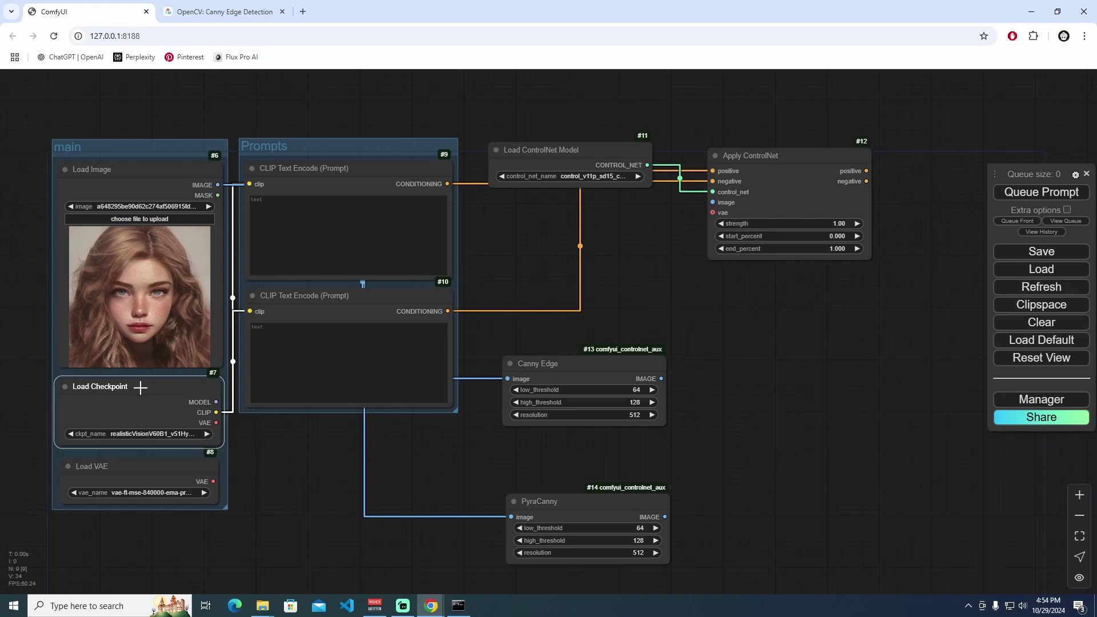
right_click(141, 387)
left_click(182, 522)
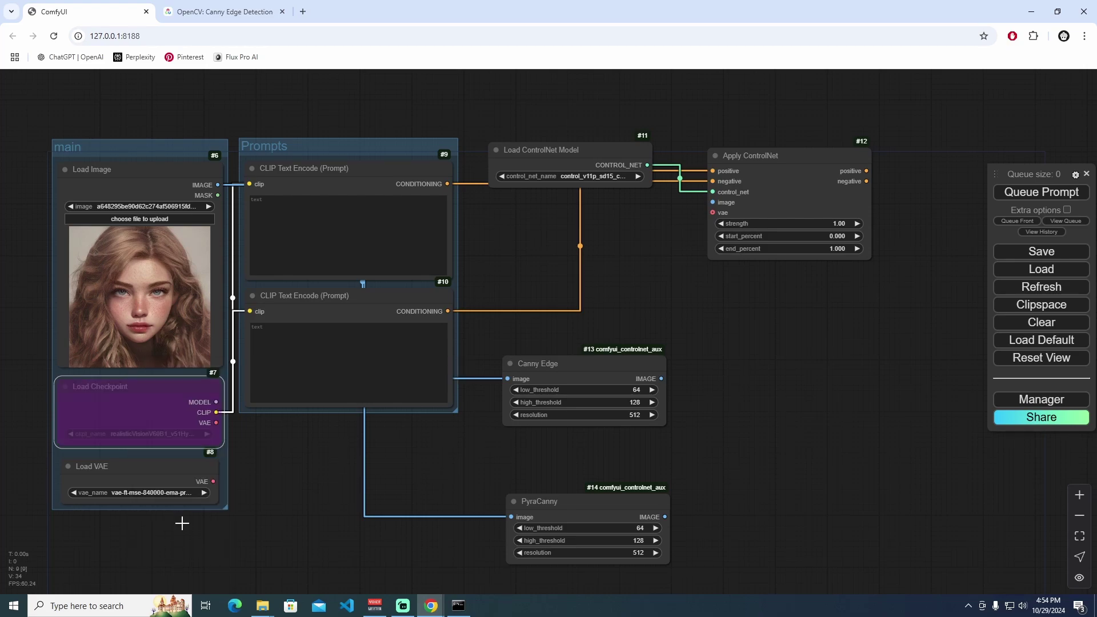
left_click(147, 473)
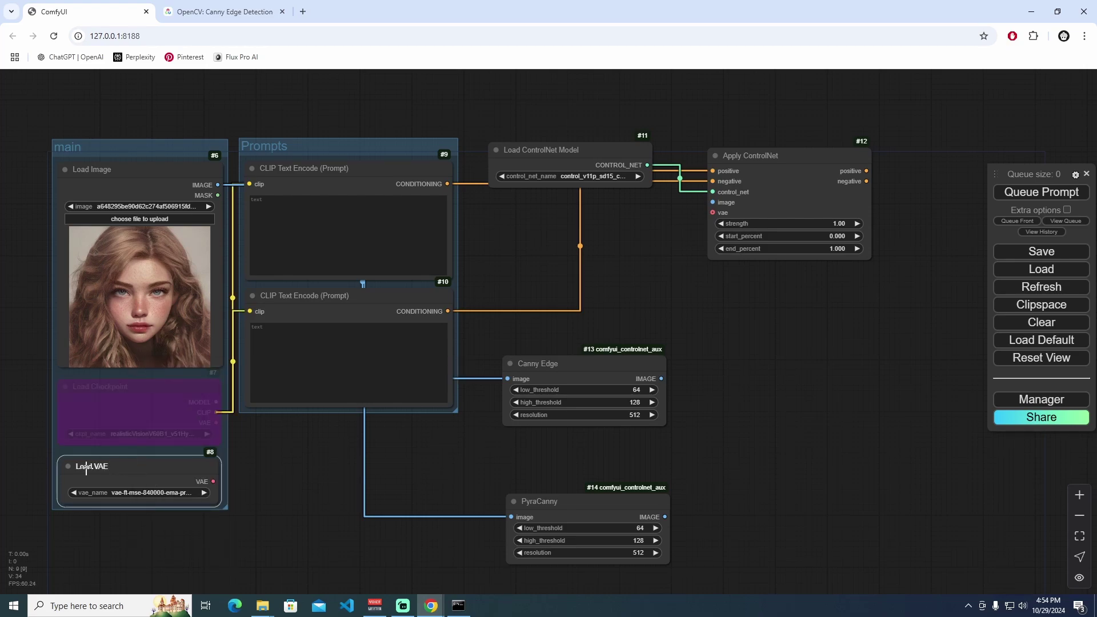
right_click(130, 472)
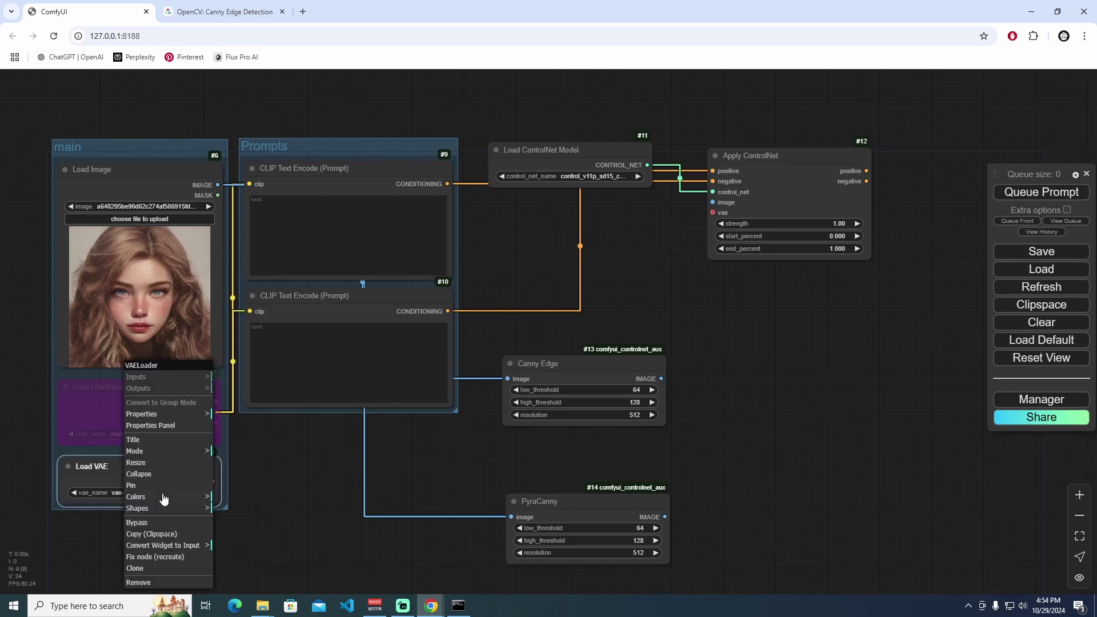
left_click(164, 530)
Bypass both CLIP Text Encode nodes, Load ControlNet Model and Apply ControlNet
left_click(762, 153)
right_click(374, 165)
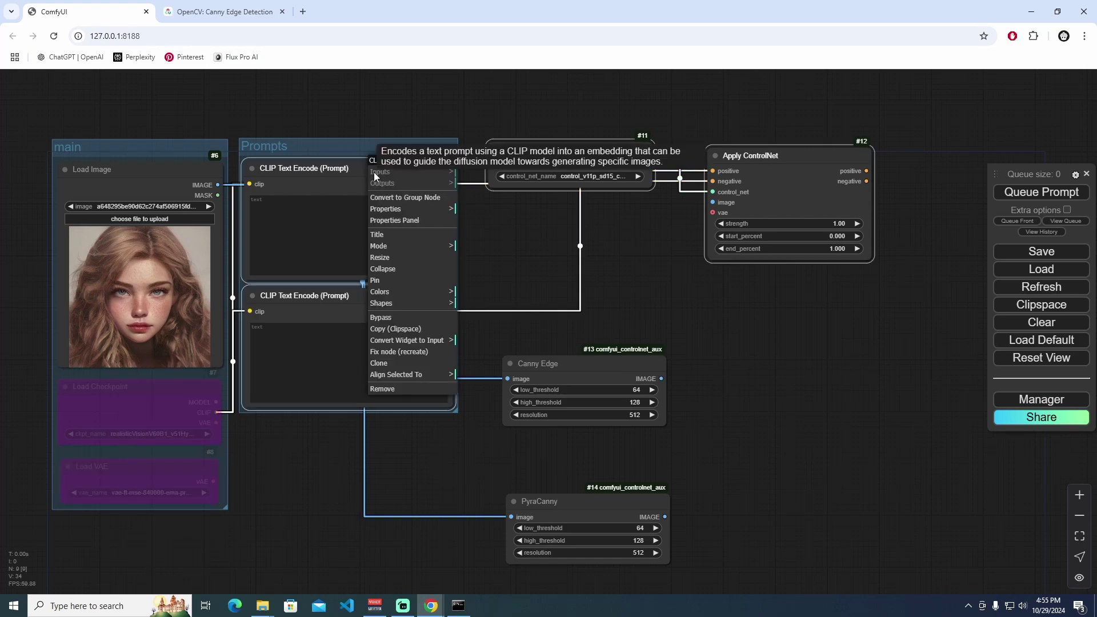
left_click(428, 319)
right_click(384, 294)
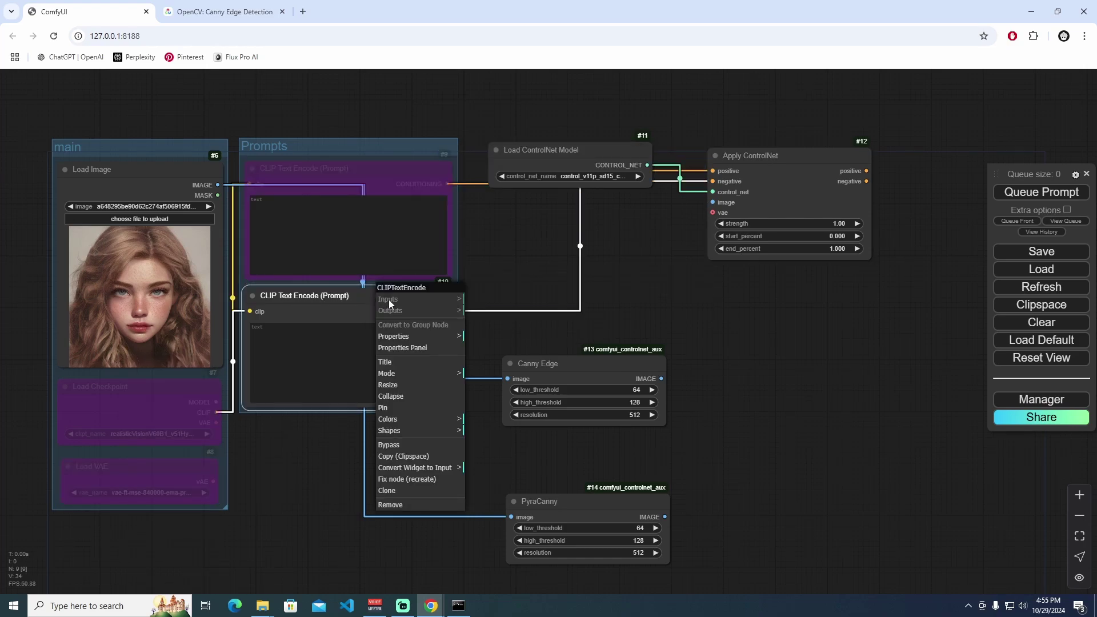
left_click(388, 444)
right_click(578, 147)
left_click(594, 301)
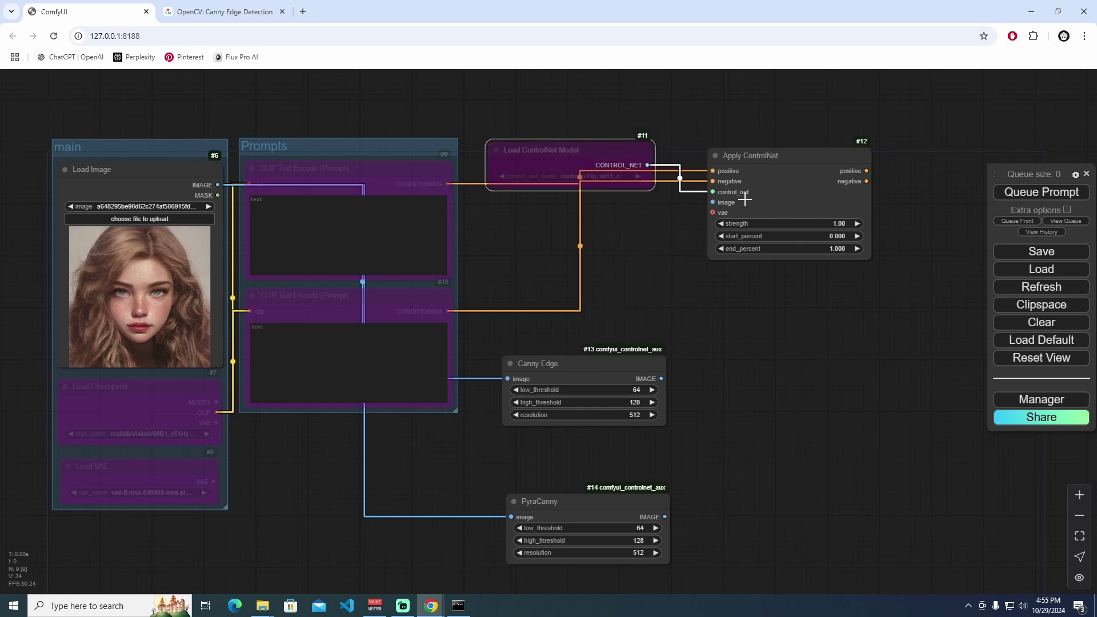
right_click(768, 150)
left_click(790, 297)
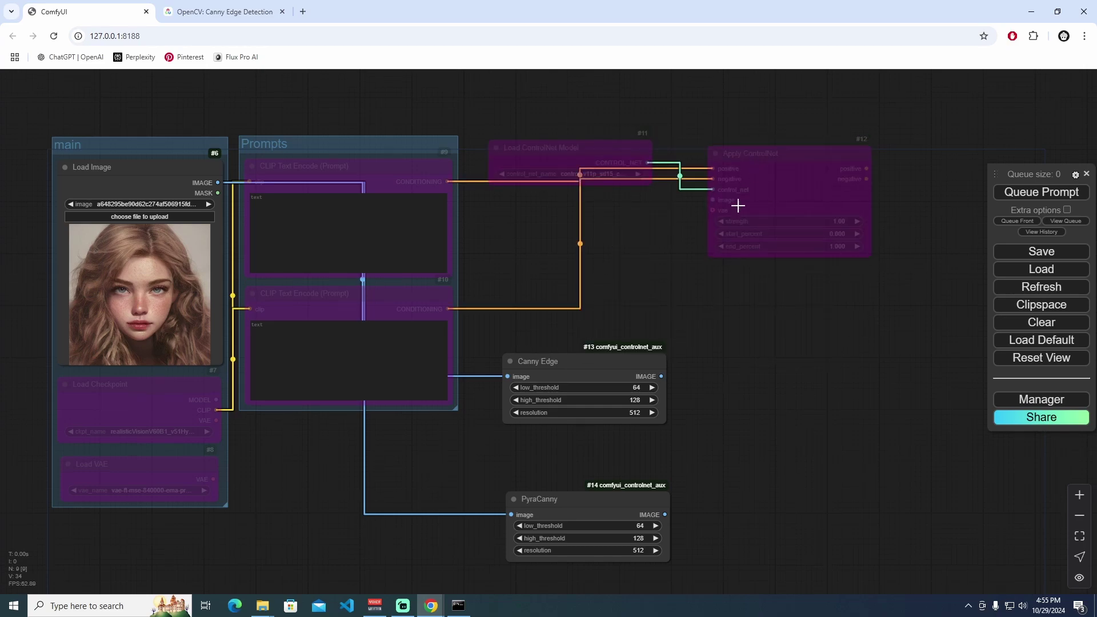
Attach a Preview Image to the Canny Edge IMAGE output
left_click_drag(718, 337, 687, 249)
scroll(563, 276, "down", 2)
left_click_drag(563, 277, 562, 316)
left_click(700, 392)
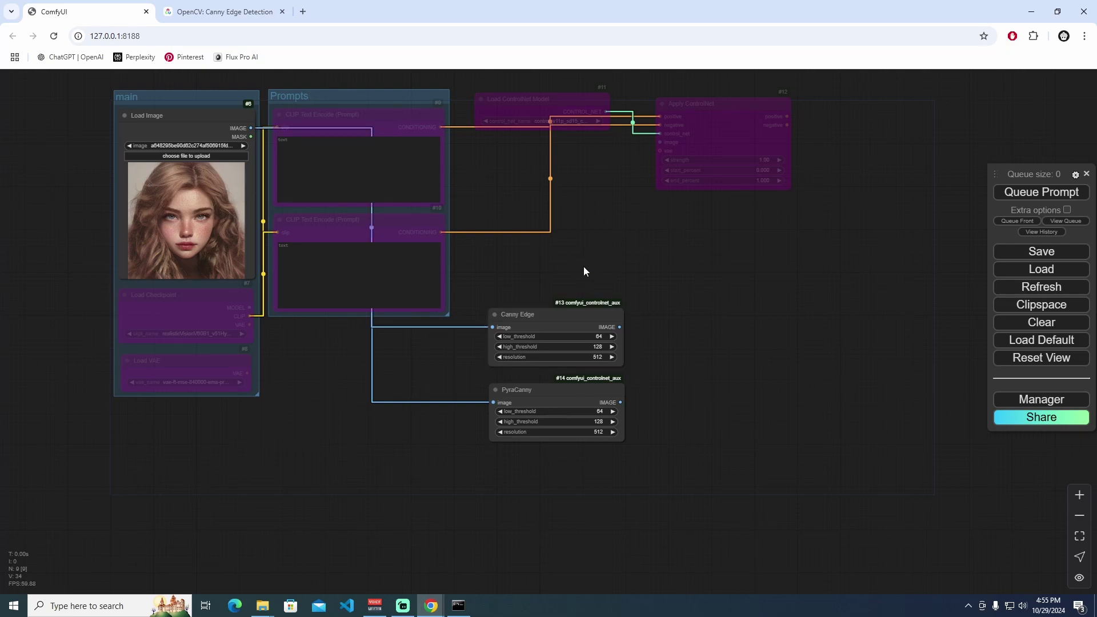
scroll(582, 264, "up", 1)
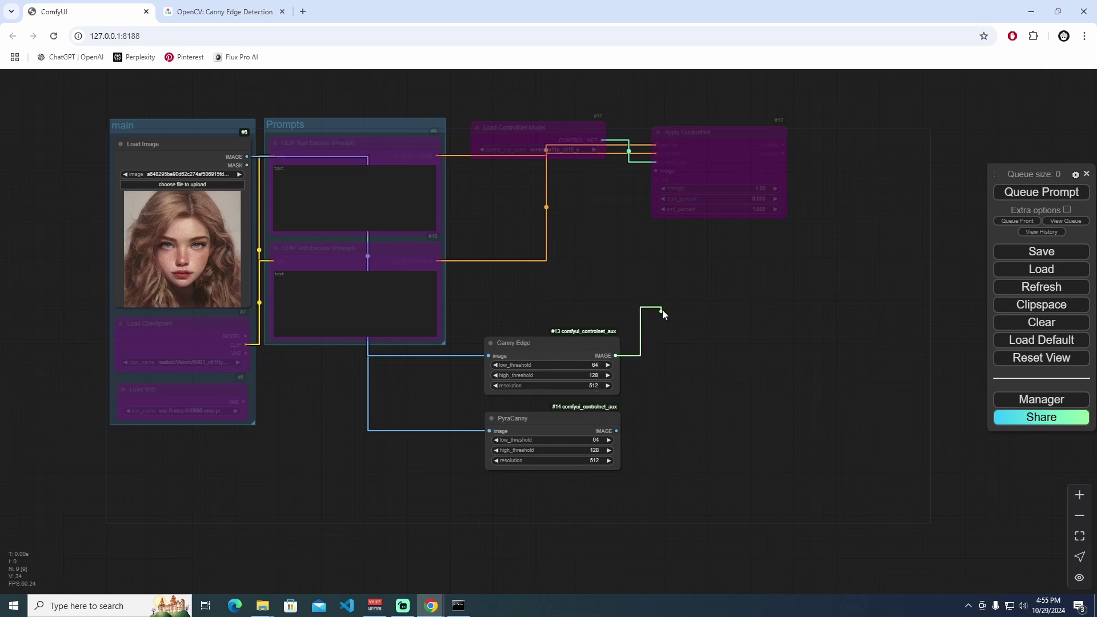
left_click_drag(662, 310, 664, 312)
left_click(685, 370)
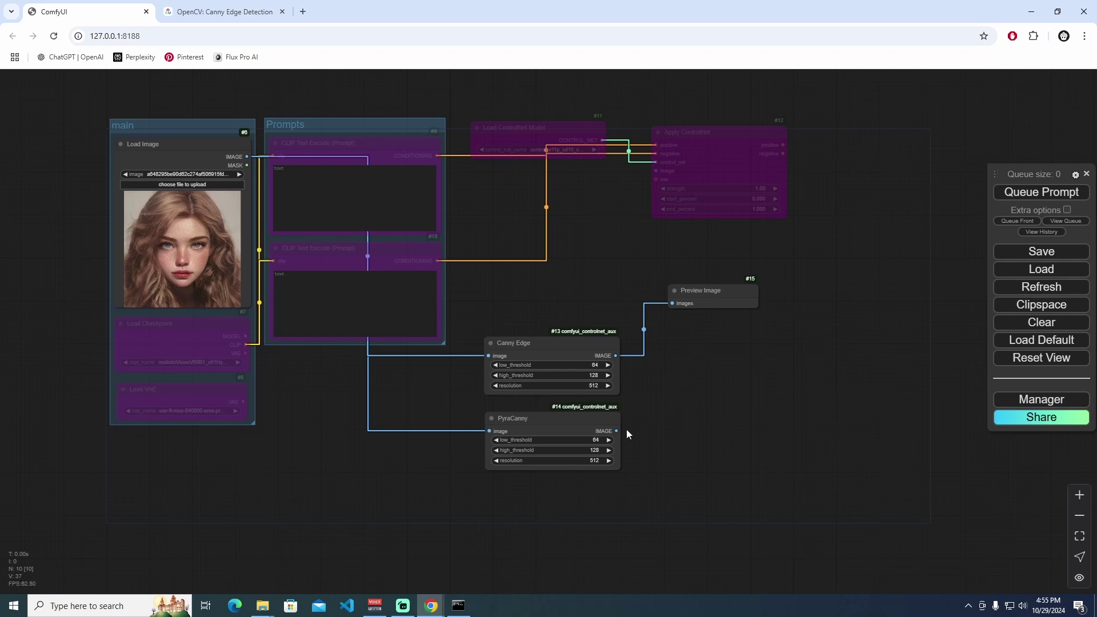
left_click_drag(638, 433, 651, 424)
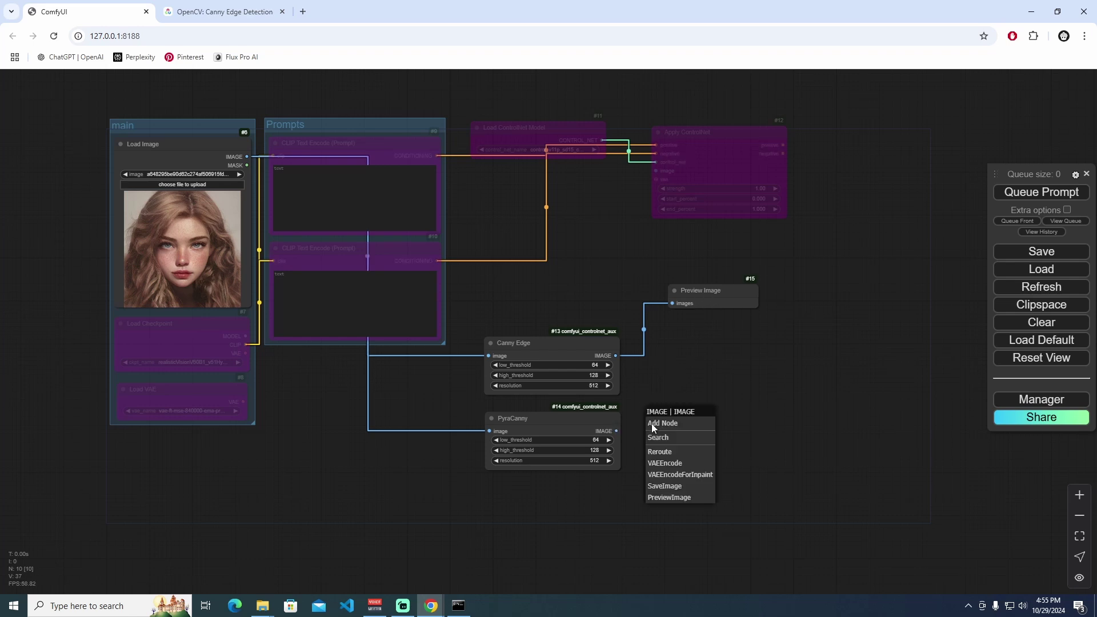
Add a Preview Image node fed by PyraCanny's IMAGE output
left_click(669, 497)
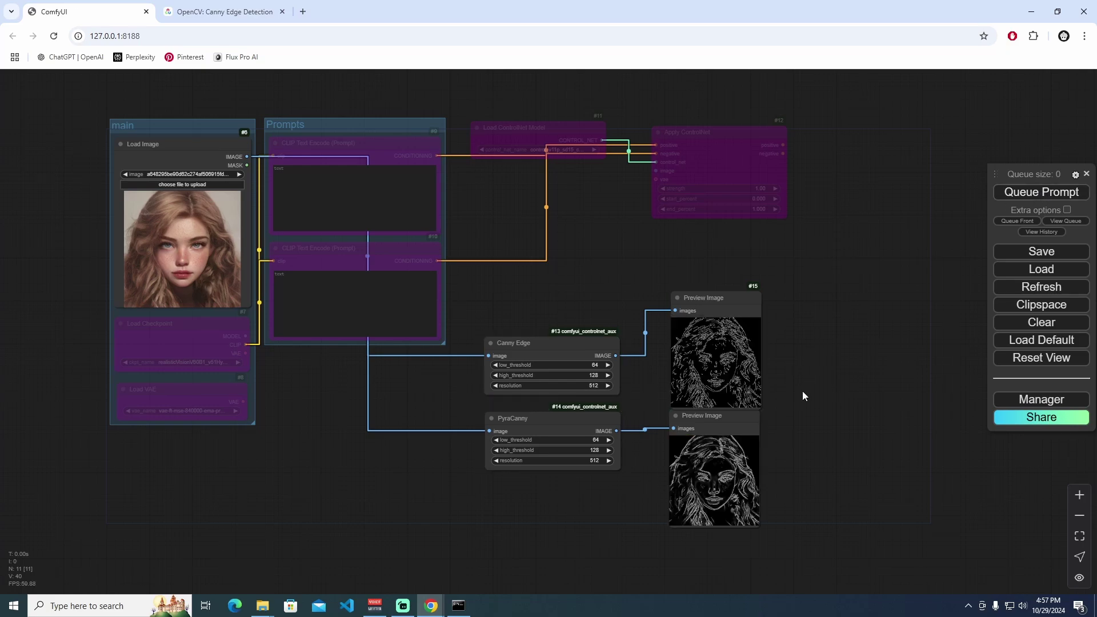
Move and enlarge Preview Image #15 so the edge map displays larger
scroll(798, 423, "up", 3)
left_click_drag(701, 242, 690, 200)
left_click_drag(736, 359, 805, 393)
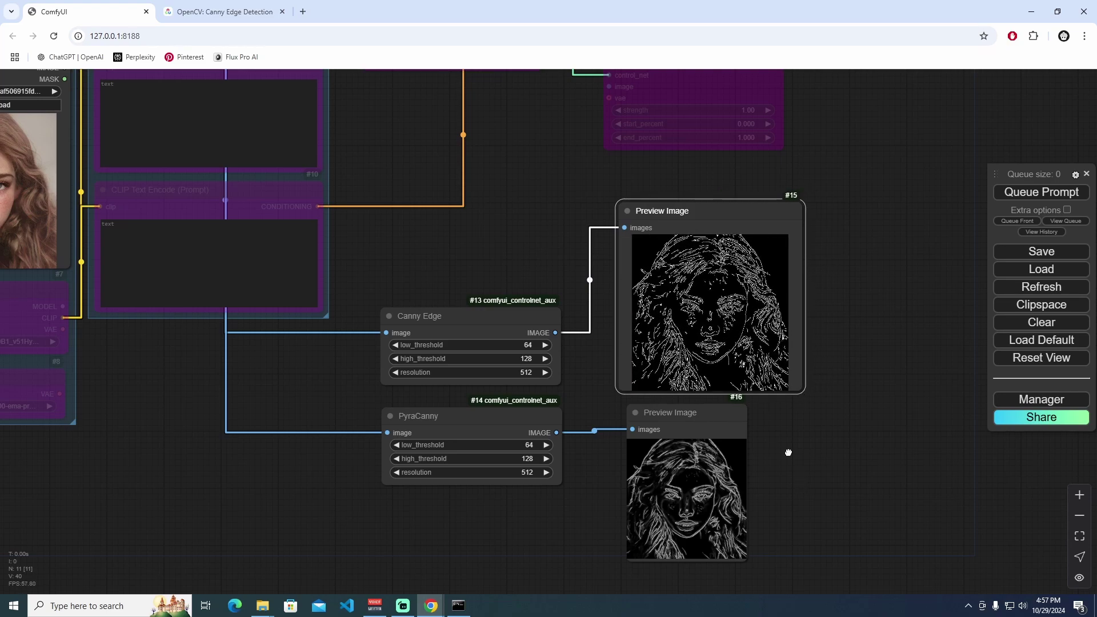
scroll(788, 453, "up", 1)
scroll(641, 314, "up", 3)
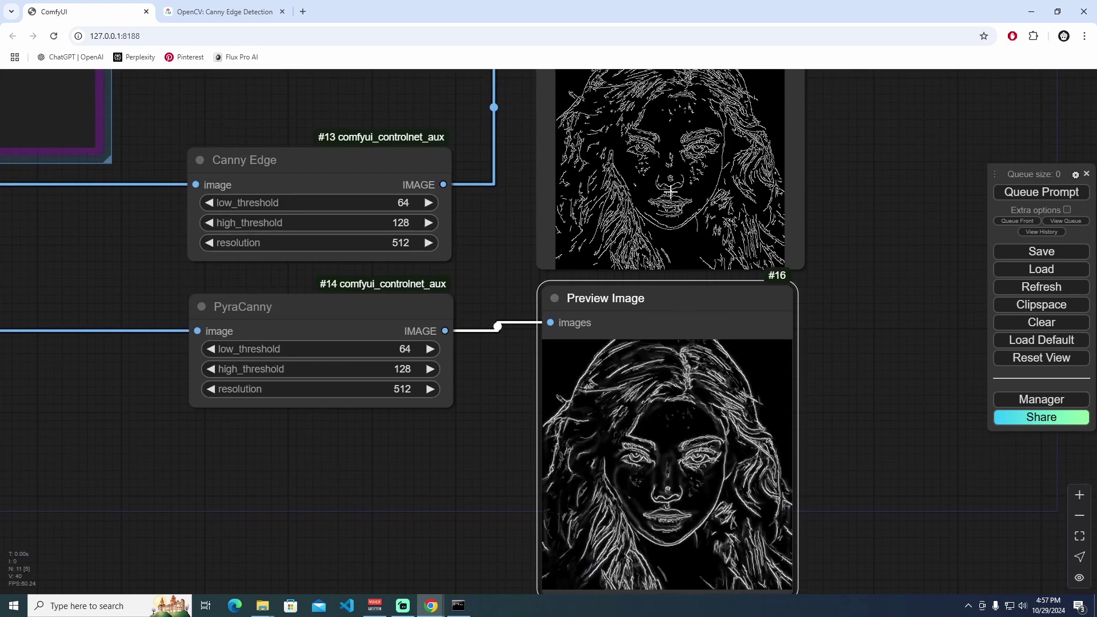
left_click_drag(486, 245, 496, 259)
Set Canny Edge and PyraCanny resolution to 1024 and rerun the workflow to refresh previews
left_click(406, 255)
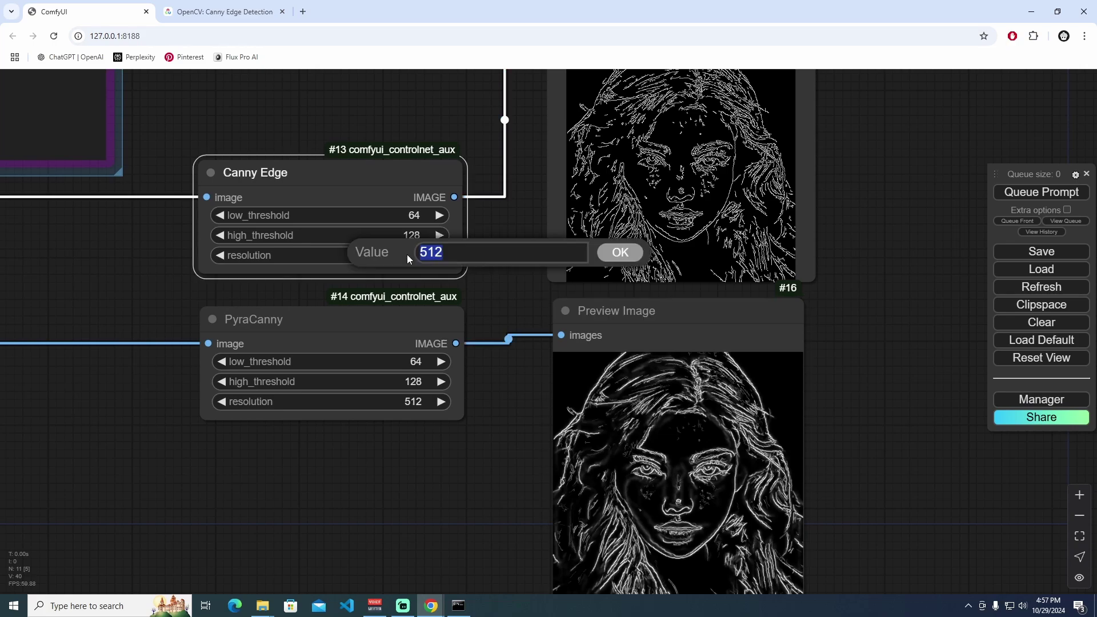
type("1024")
key("Return")
left_click(411, 403)
type("1024")
key("Return")
left_click(1008, 193)
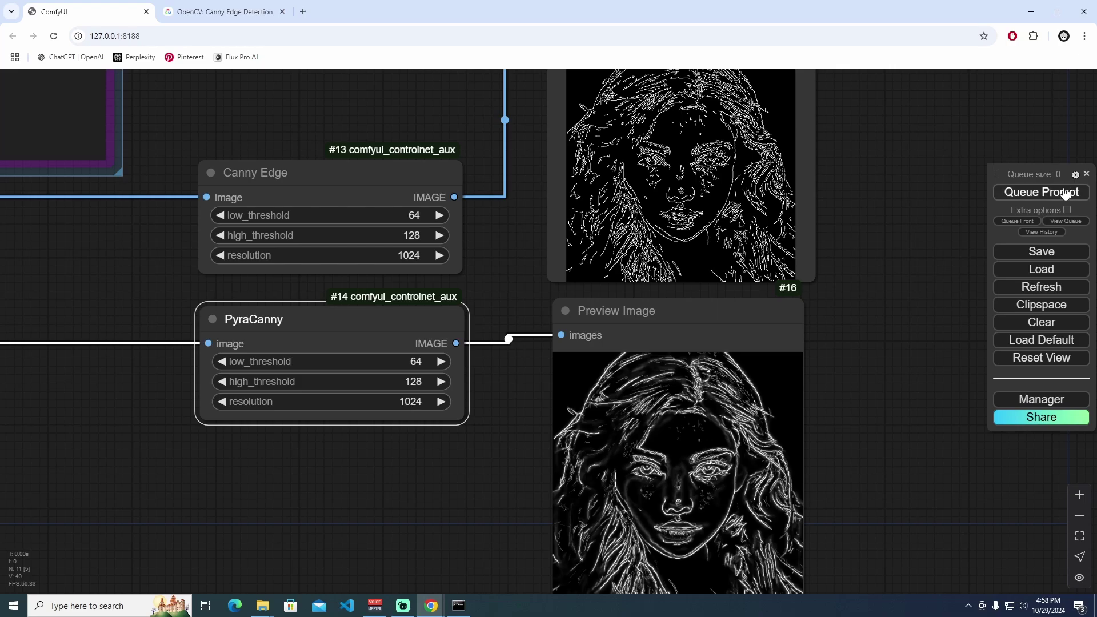
left_click_drag(873, 283, 865, 299)
scroll(669, 441, "up", 8)
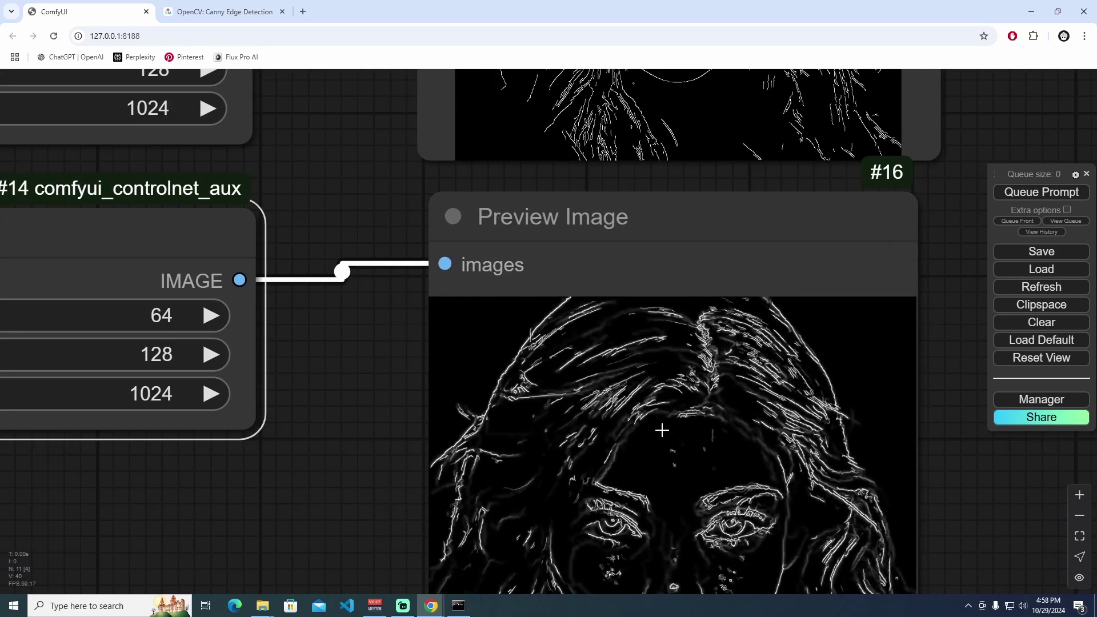
scroll(714, 422, "down", 2)
left_click_drag(722, 421, 688, 294)
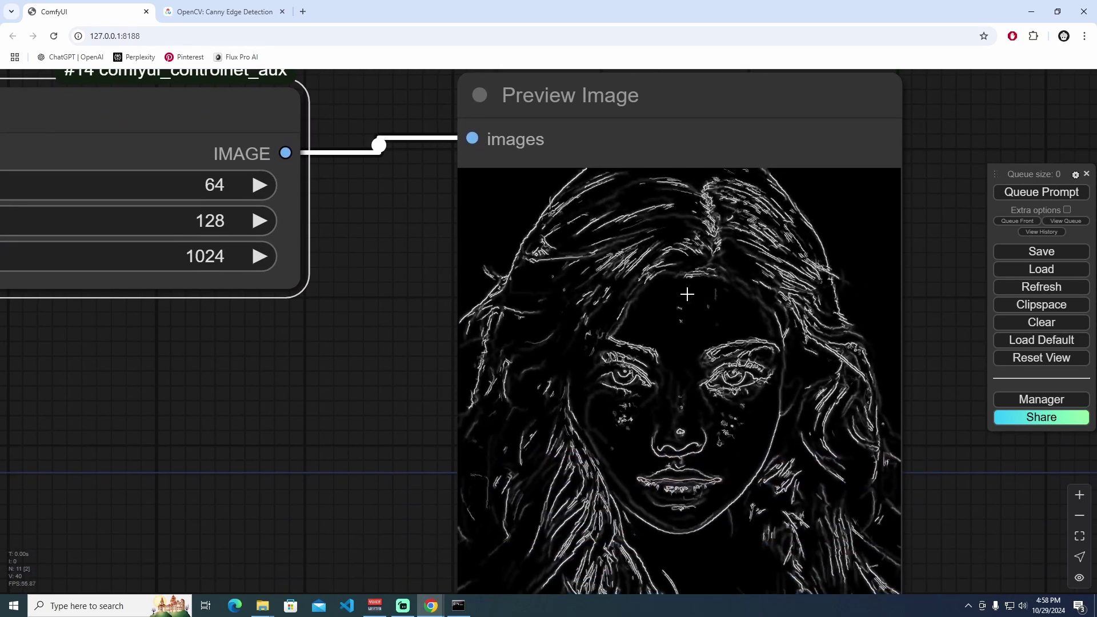
scroll(695, 385, "down", 8)
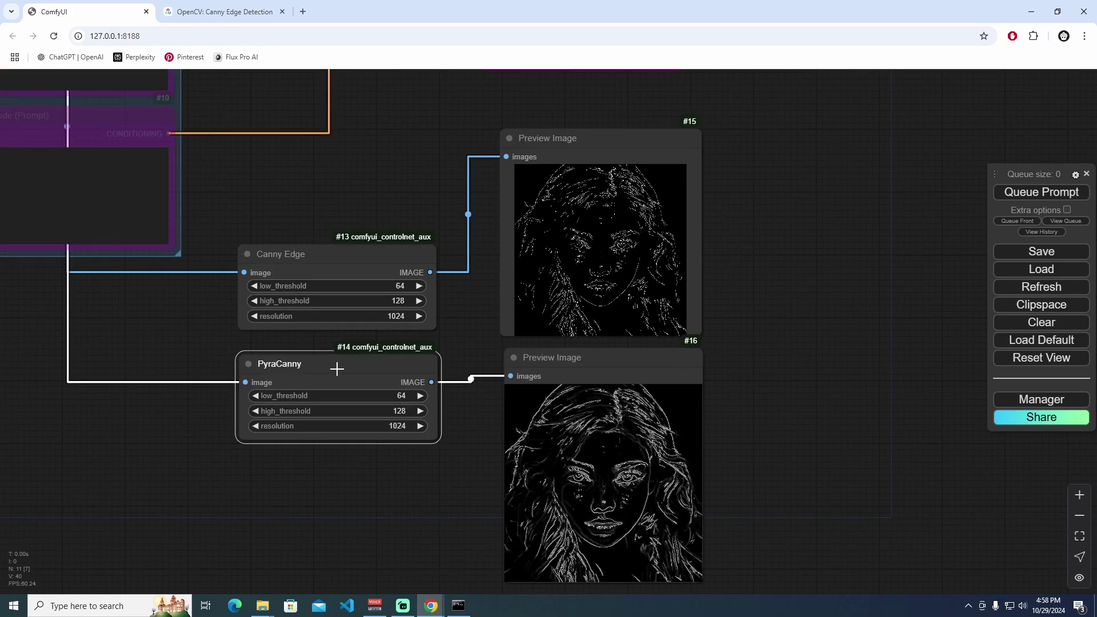
Delete Canny Edge and Preview Image #15, and move PyraCanny and its preview up near the prompts
left_click(398, 252)
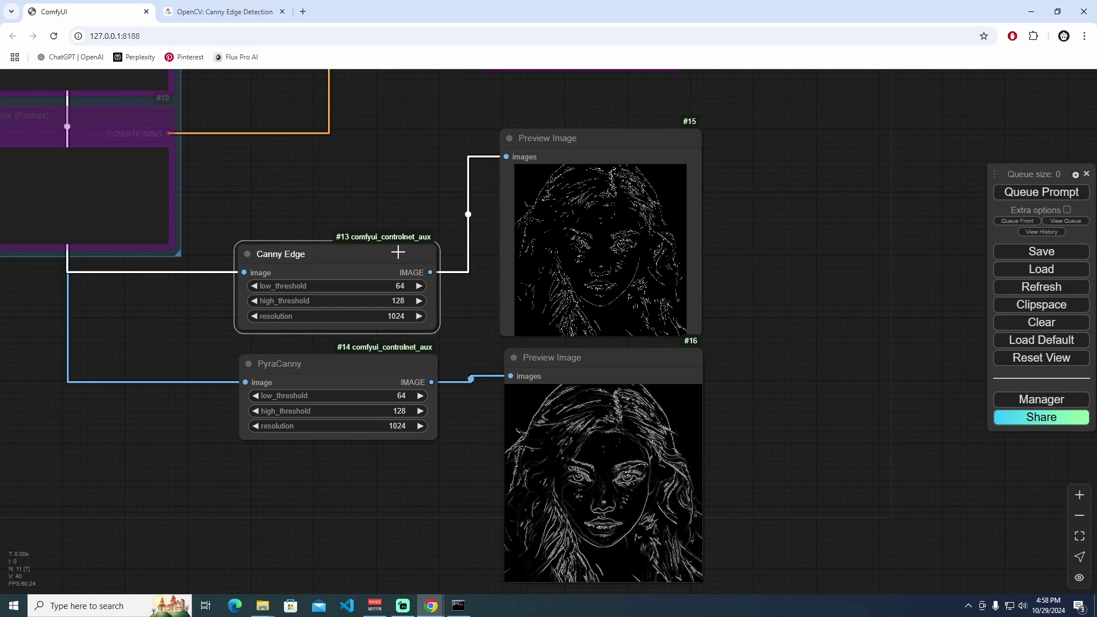
key("Delete")
left_click(558, 139)
key("Delete")
scroll(551, 400, "down", 3)
left_click_drag(551, 419, 533, 419)
left_click_drag(377, 428, 361, 162)
left_click_drag(578, 420, 547, 225)
Un-bypass Apply ControlNet, Load ControlNet Model and both CLIP Text Encode nodes
left_click_drag(488, 105, 492, 174)
right_click(491, 175)
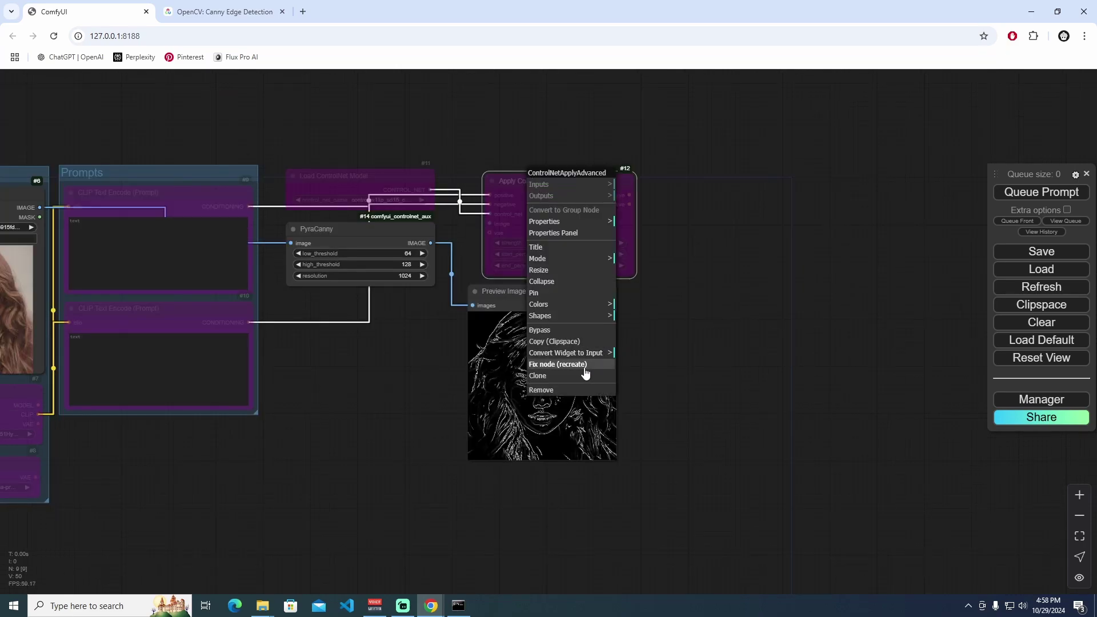
left_click(577, 333)
right_click(394, 188)
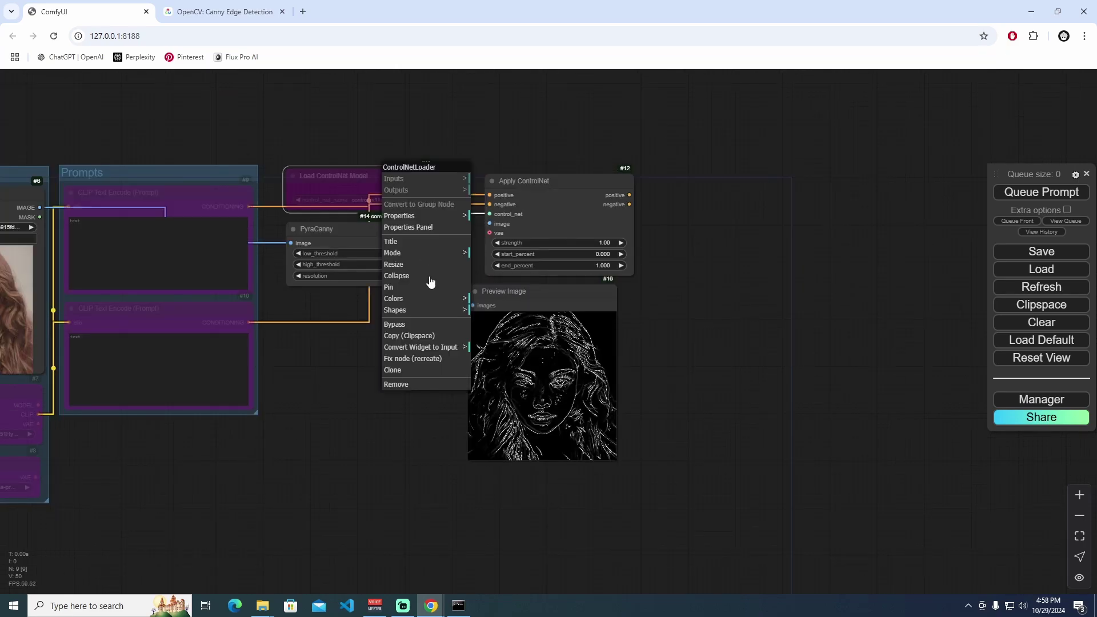
left_click(426, 322)
left_click_drag(341, 340, 521, 340)
right_click(350, 183)
left_click(357, 337)
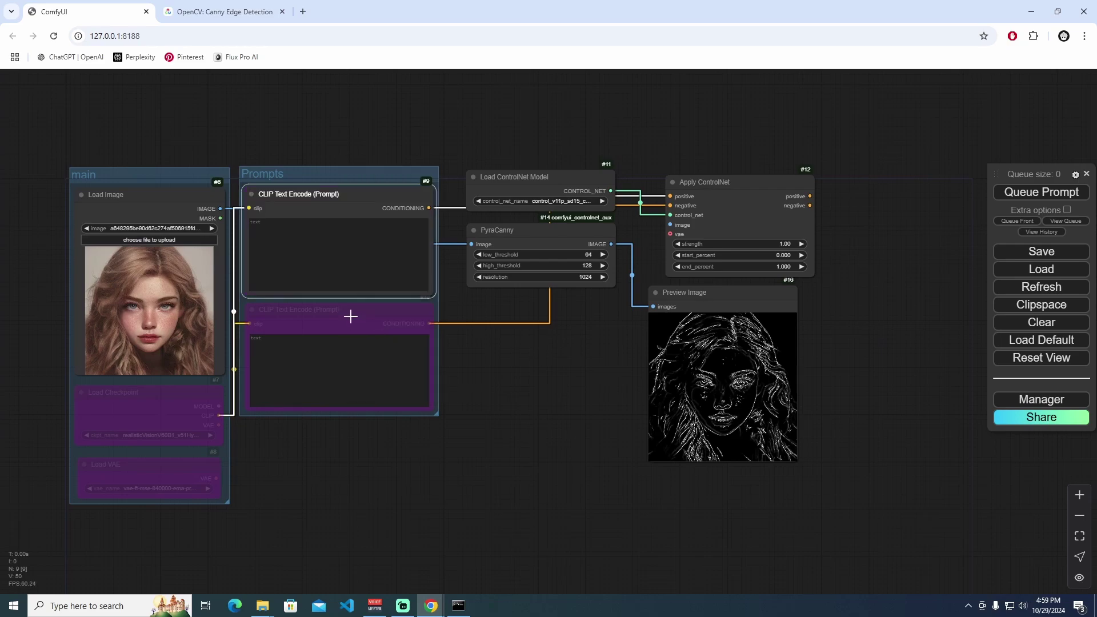
right_click(350, 303)
left_click(358, 462)
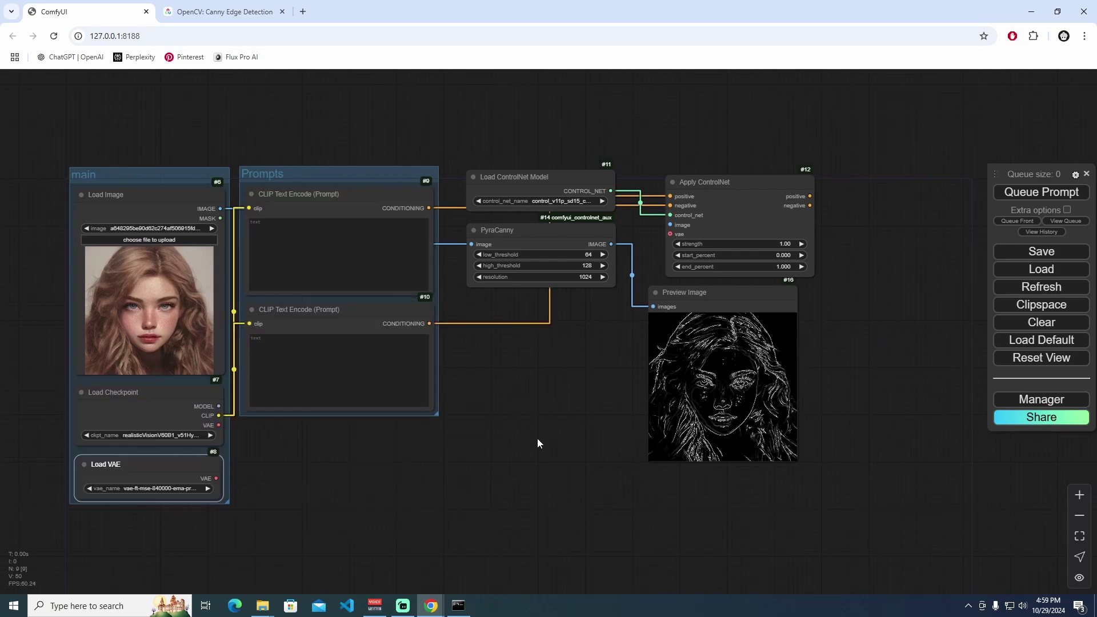
Connect PyraCanny's IMAGE and Load VAE's output to Apply ControlNet's image and vae inputs
left_click_drag(689, 289, 701, 291)
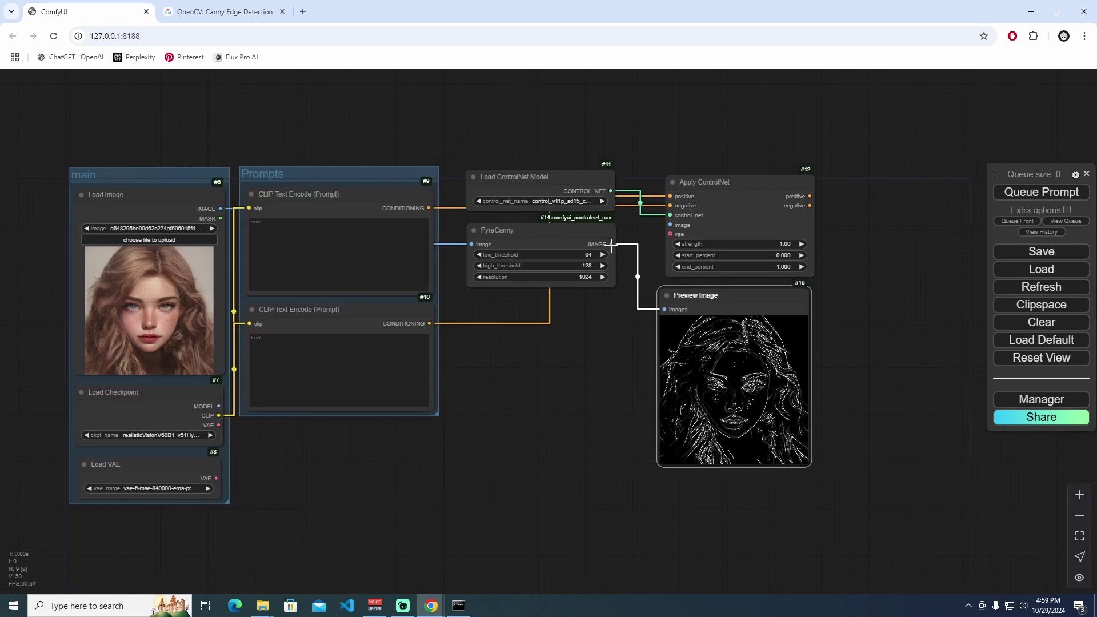
left_click_drag(601, 243, 671, 225)
left_click_drag(215, 478, 671, 234)
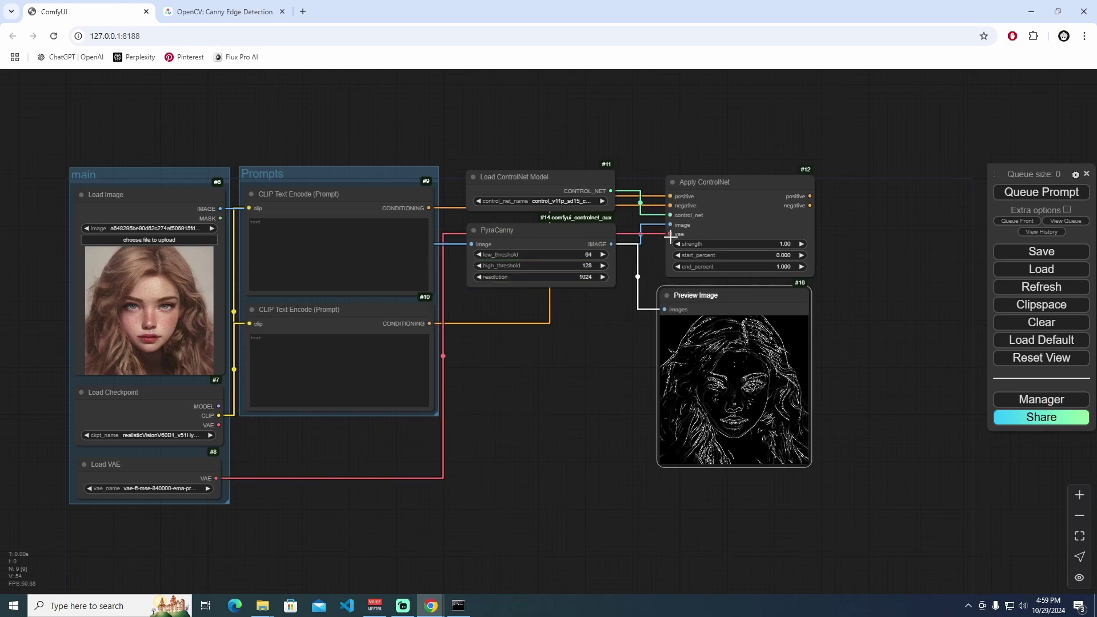
left_click(147, 488)
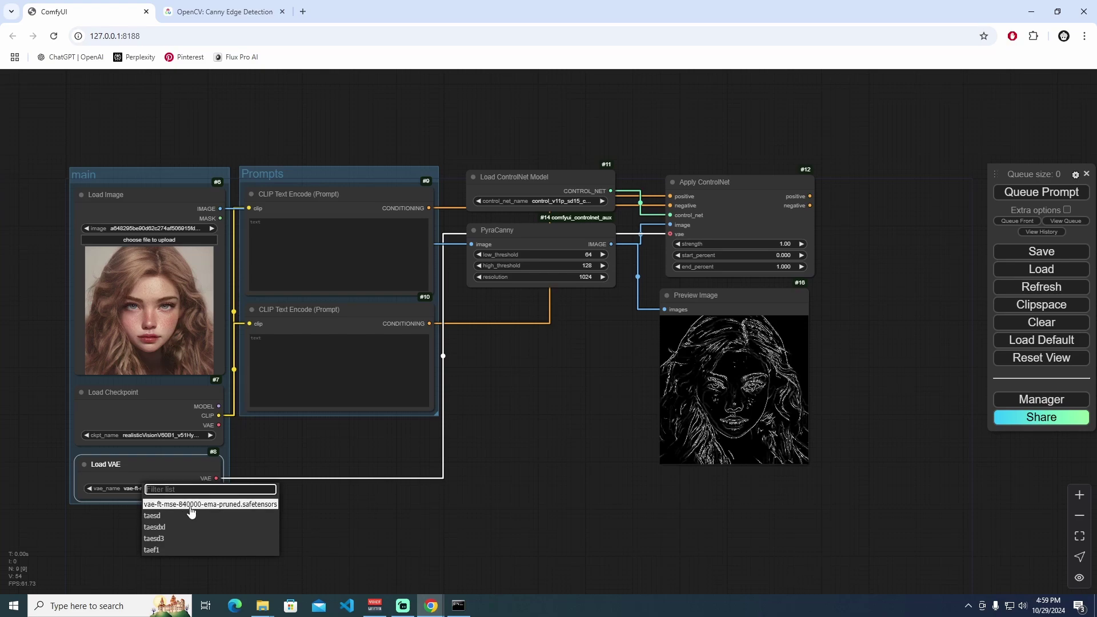
left_click(555, 400)
left_click_drag(478, 150, 735, 508)
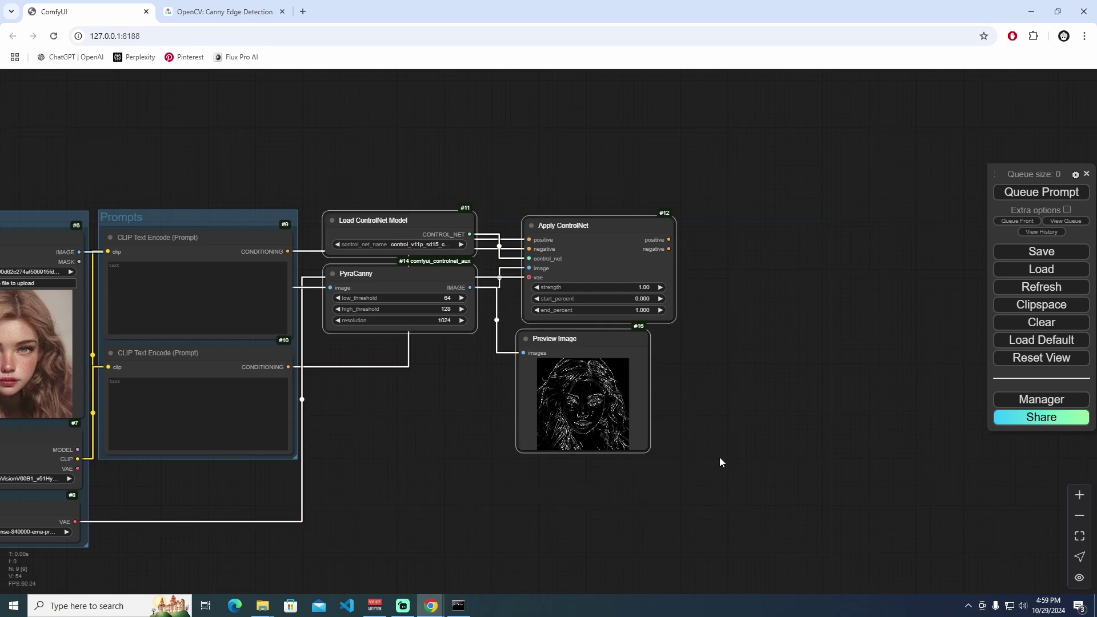
Group the four selected ControlNet nodes as 'CannyEdge Preprocessor + ControlNet' and position the group
key("ctrl+g")
type("CannyEdge Preprocessor + ControlNet")
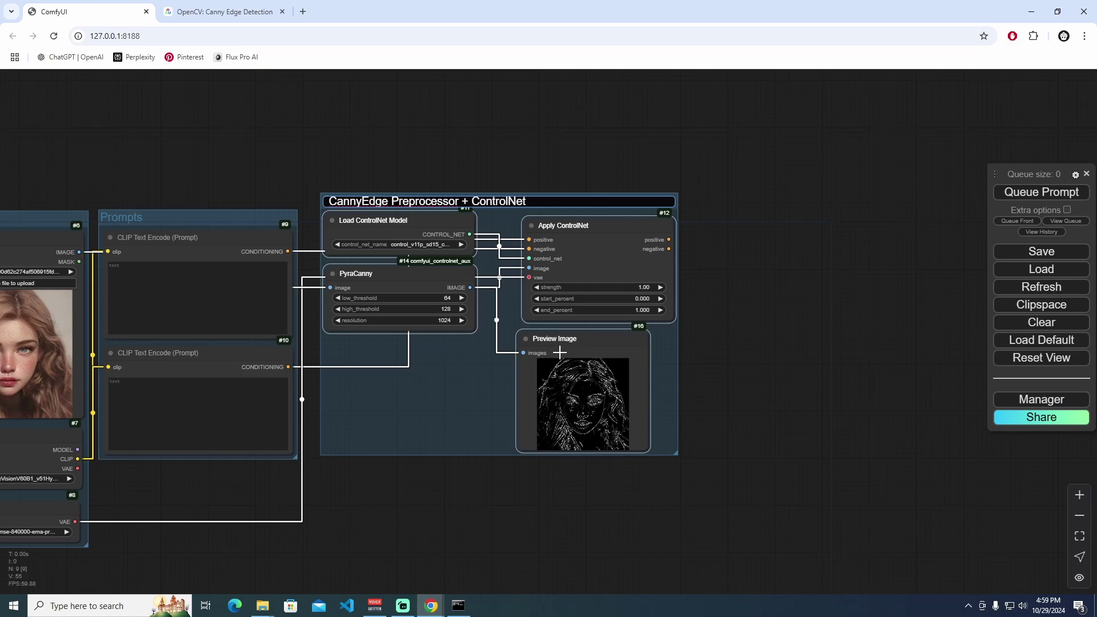
key("Return")
left_click_drag(765, 265, 601, 286)
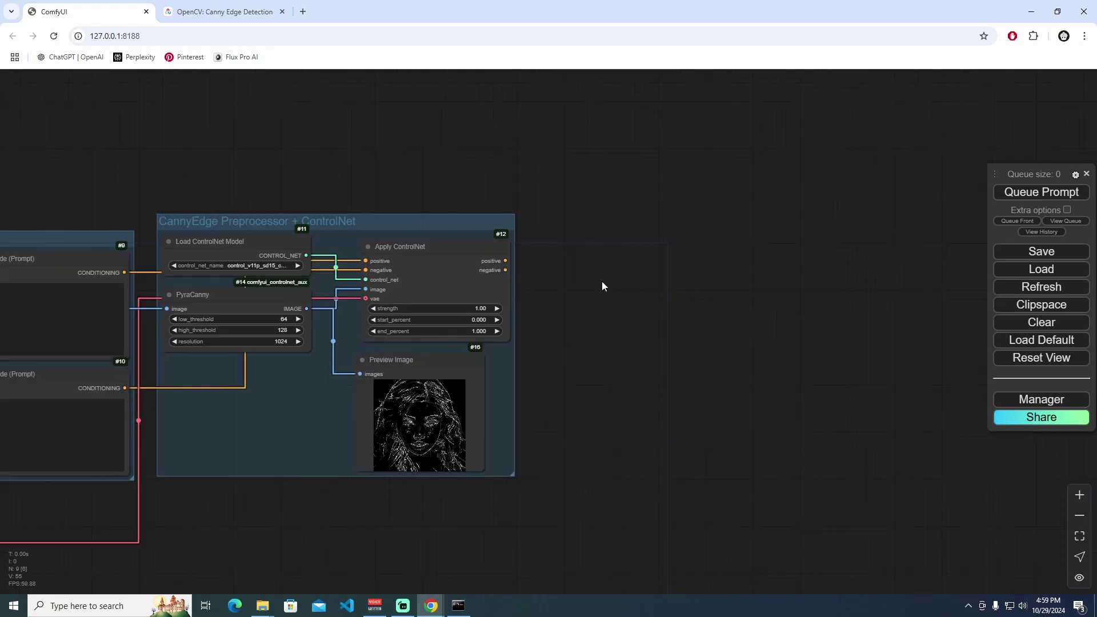
left_click_drag(393, 220, 376, 237)
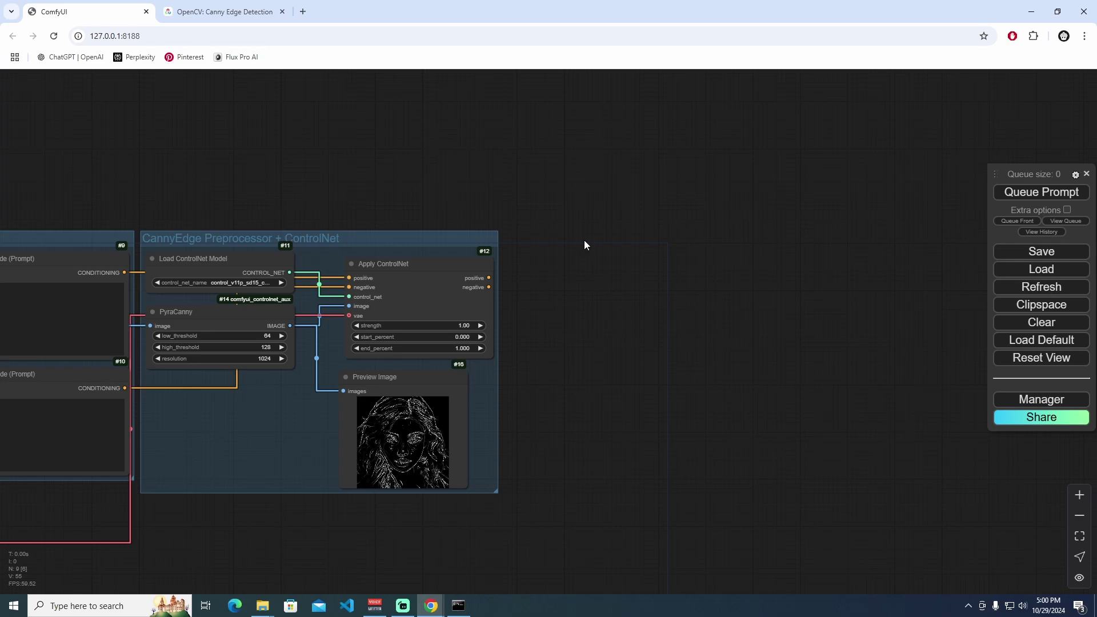
Add a KSampler chained to a VAE Decode and a Preview Image
double_click(568, 260)
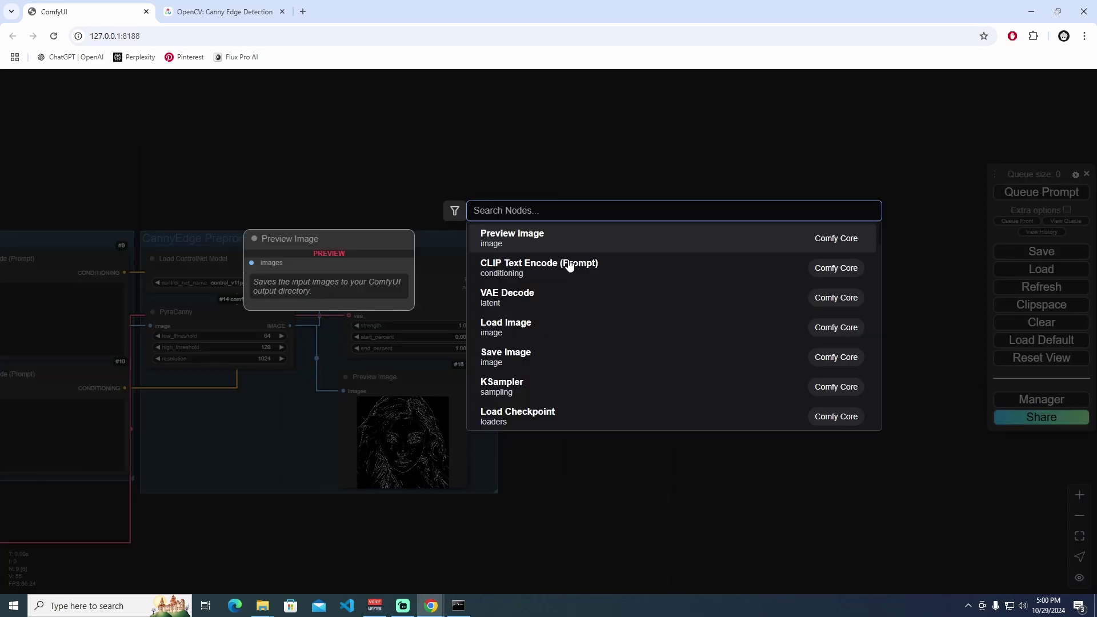
type("ksamp")
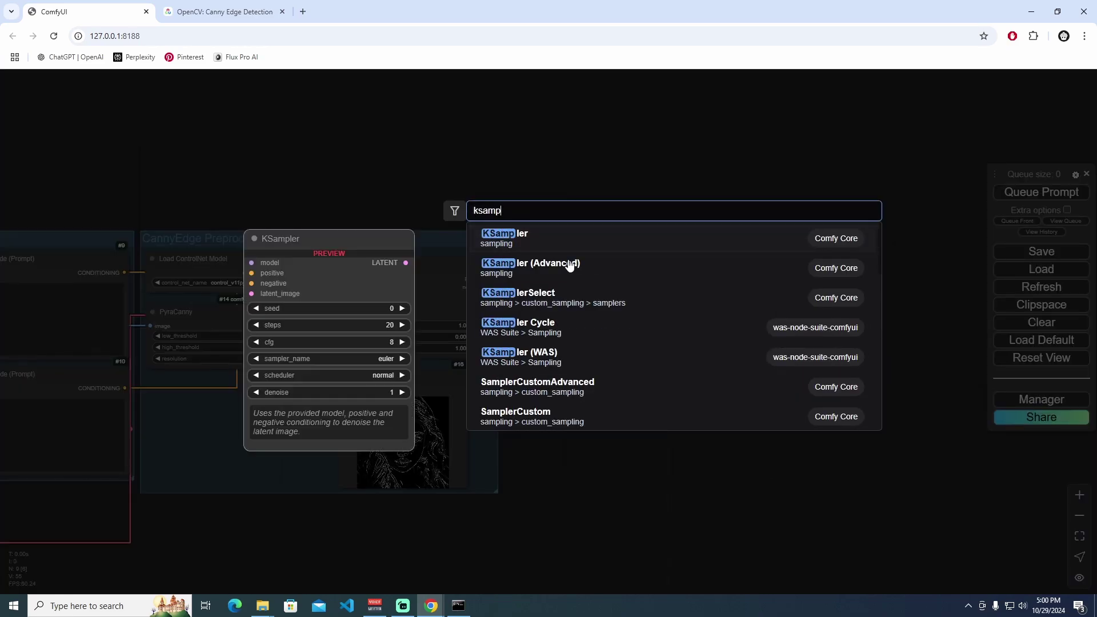
left_click(573, 240)
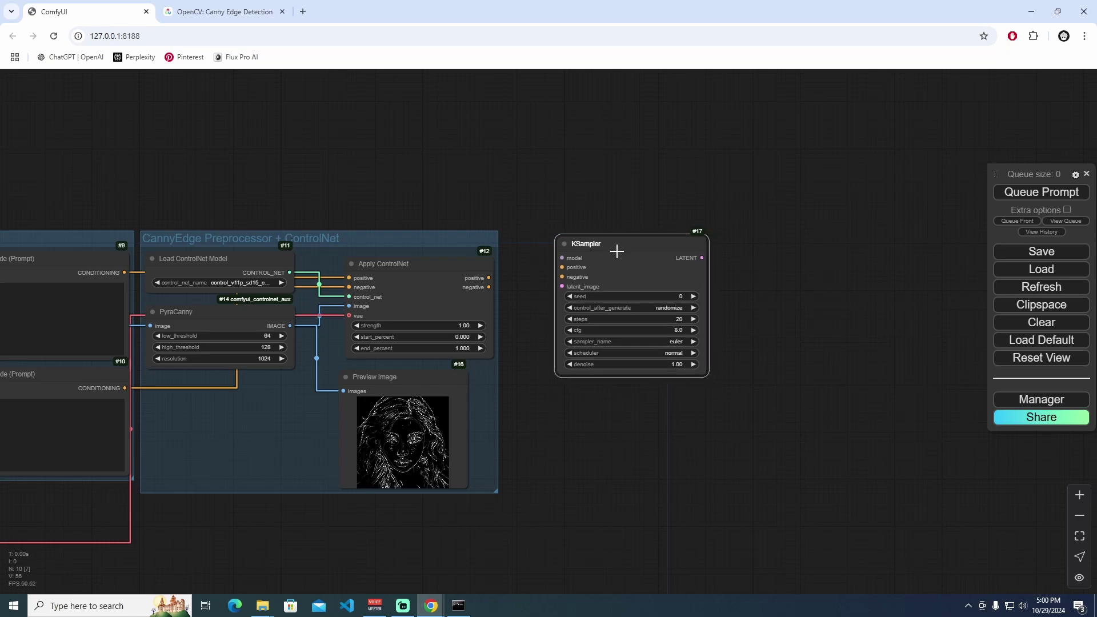
scroll(618, 269, "right", 3)
left_click_drag(537, 257, 703, 229)
left_click(642, 304)
left_click(723, 309)
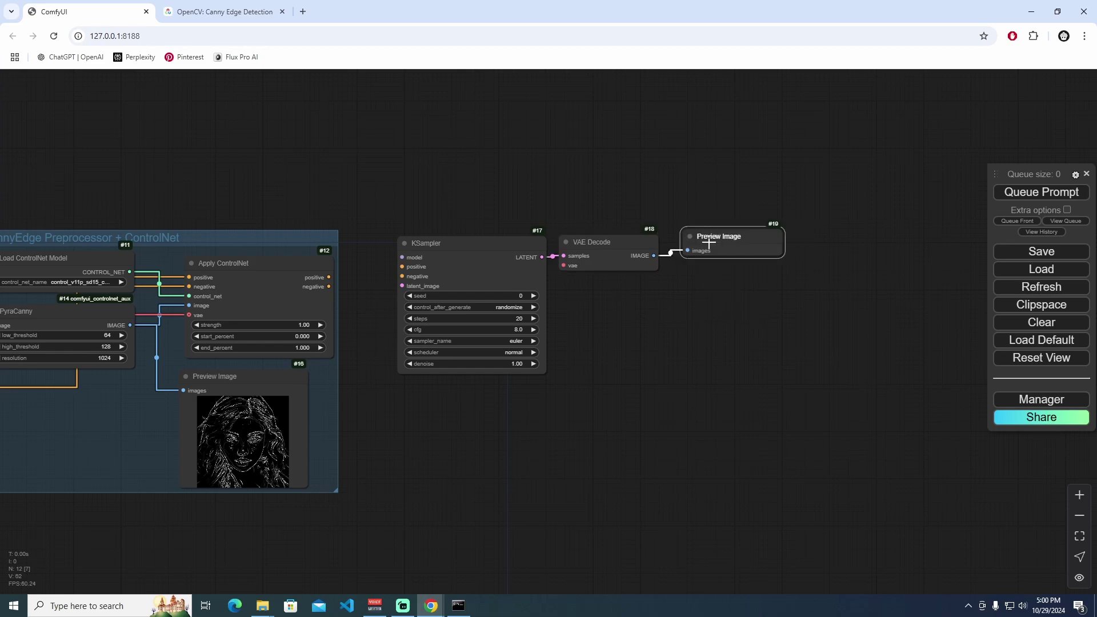
scroll(639, 317, "left", 3)
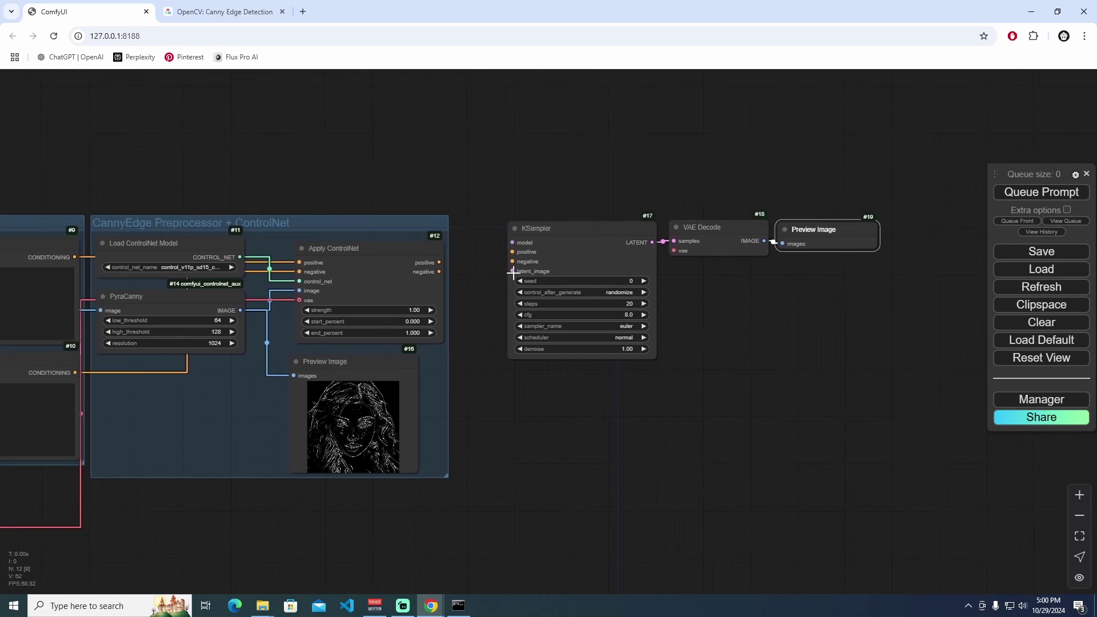
Add an Empty Latent Image feeding KSampler's latent_image, place it below, and collapse it
left_click_drag(512, 271, 494, 400)
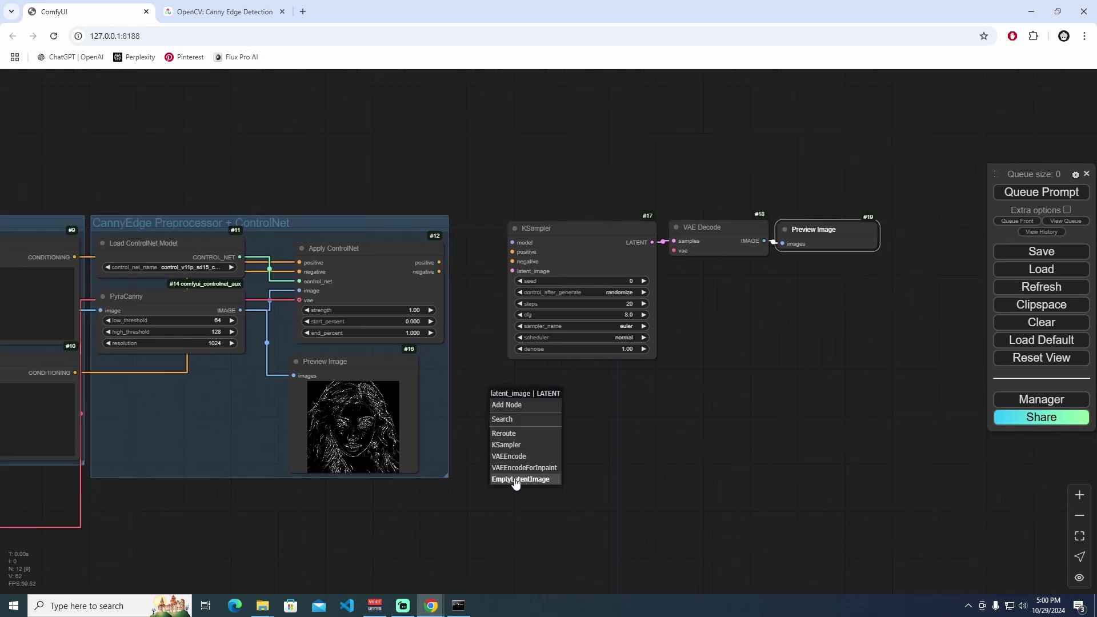
left_click(516, 479)
left_click_drag(605, 402, 617, 388)
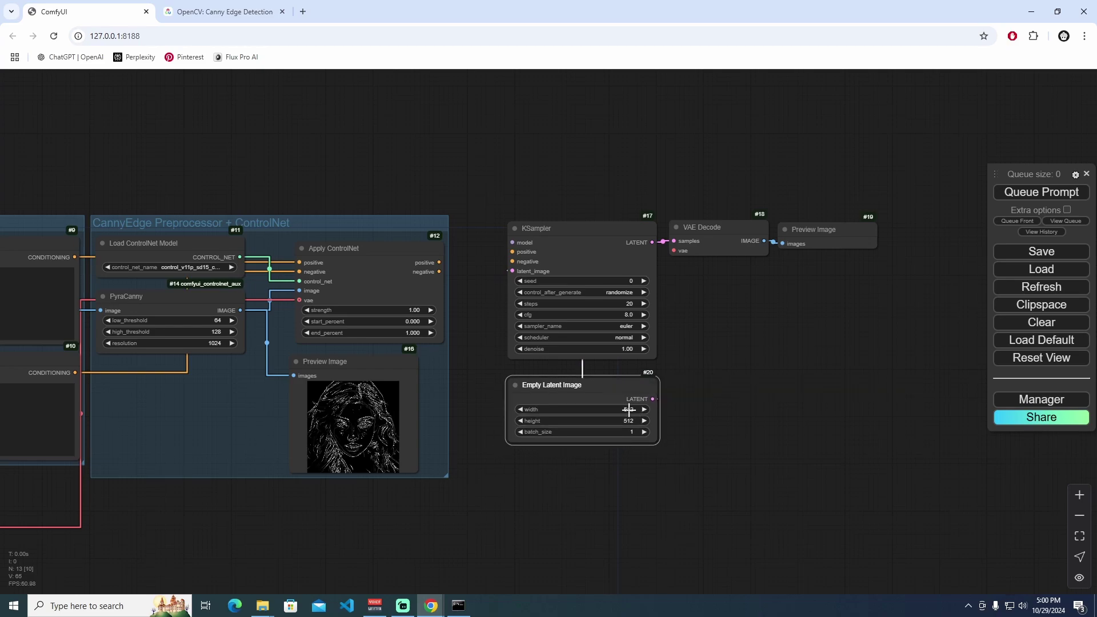
left_click_drag(619, 391, 604, 454)
left_click_drag(640, 498, 632, 541)
left_click_drag(653, 358, 709, 375)
left_click_drag(627, 410, 593, 417)
right_click(598, 418)
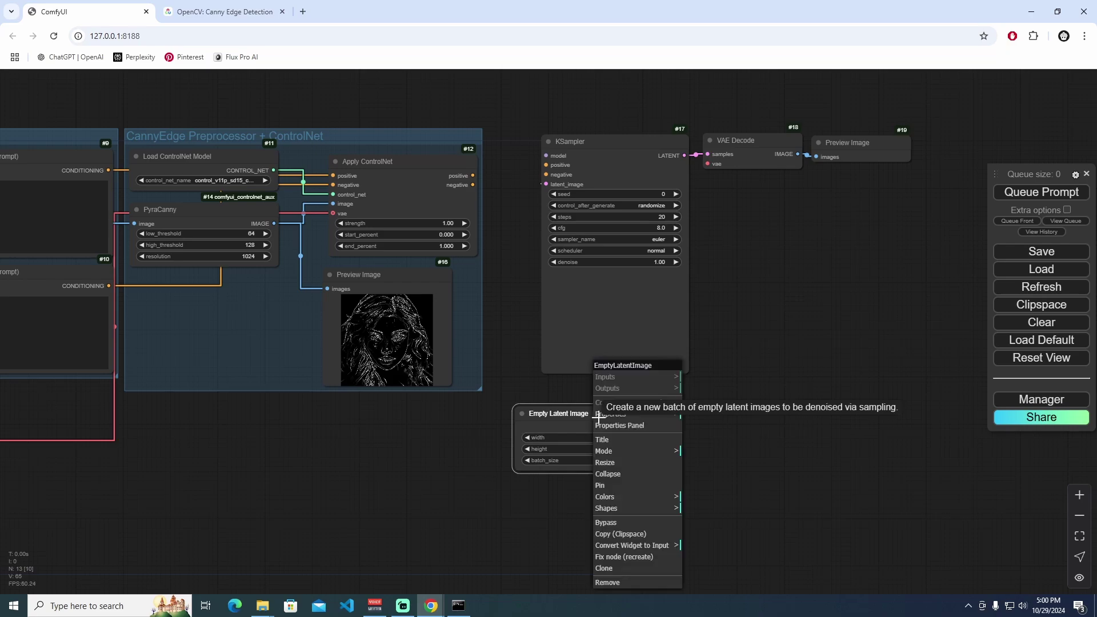
right_click(580, 421)
left_click(610, 474)
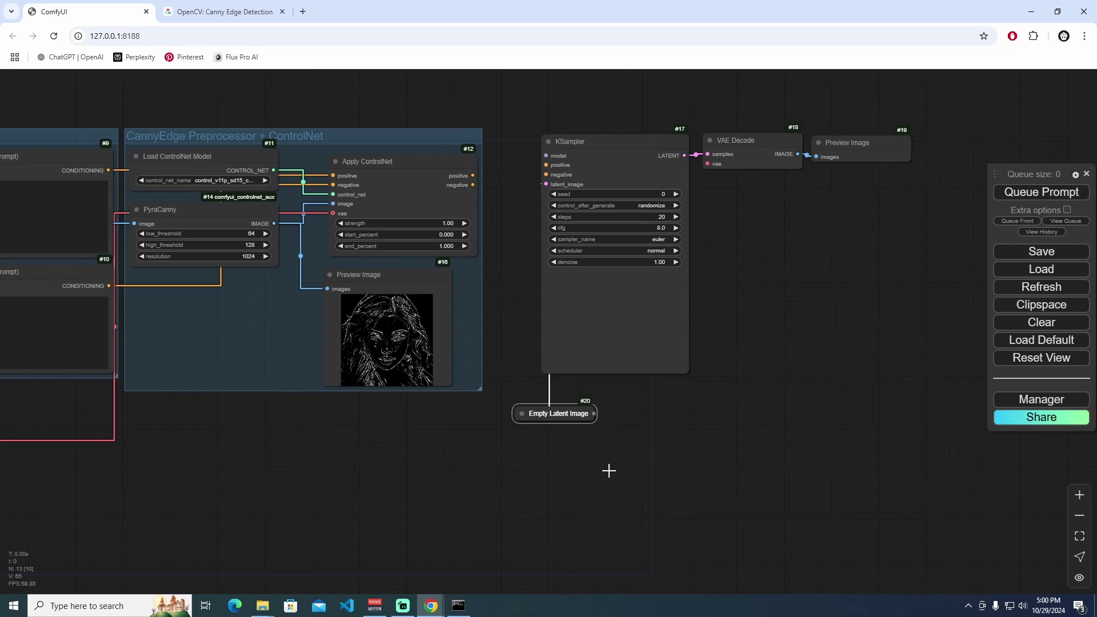
left_click_drag(568, 411, 540, 434)
Shift KSampler, VAE Decode and Preview Image #19 right and tidy the layout
left_click_drag(624, 146, 649, 143)
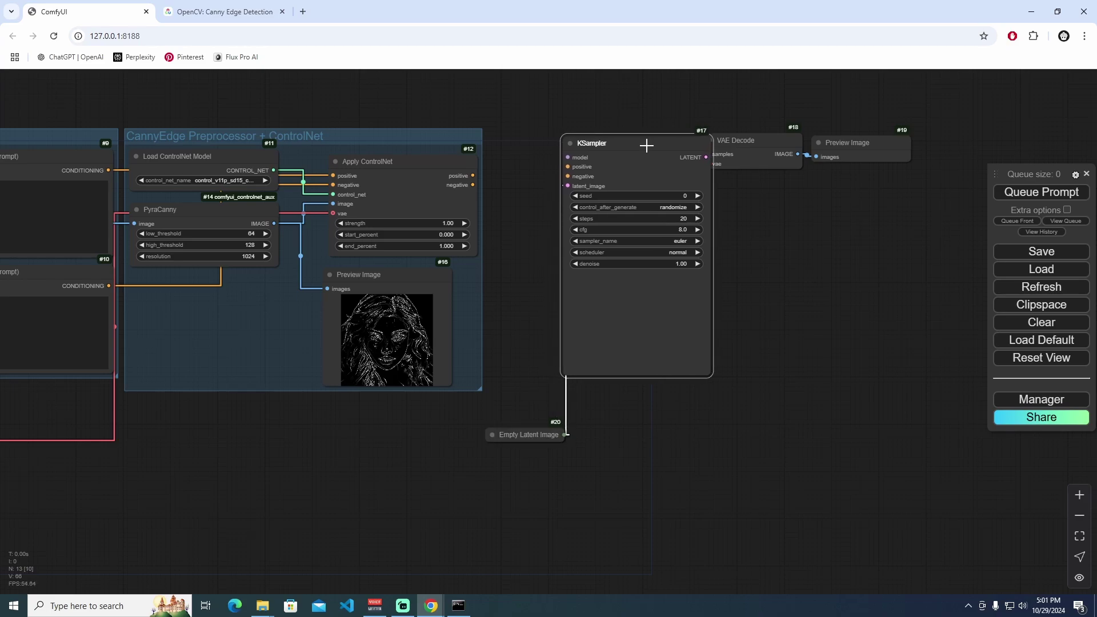
left_click_drag(743, 141, 769, 141)
left_click_drag(859, 142, 893, 139)
left_click(798, 145)
left_click_drag(665, 206, 677, 207)
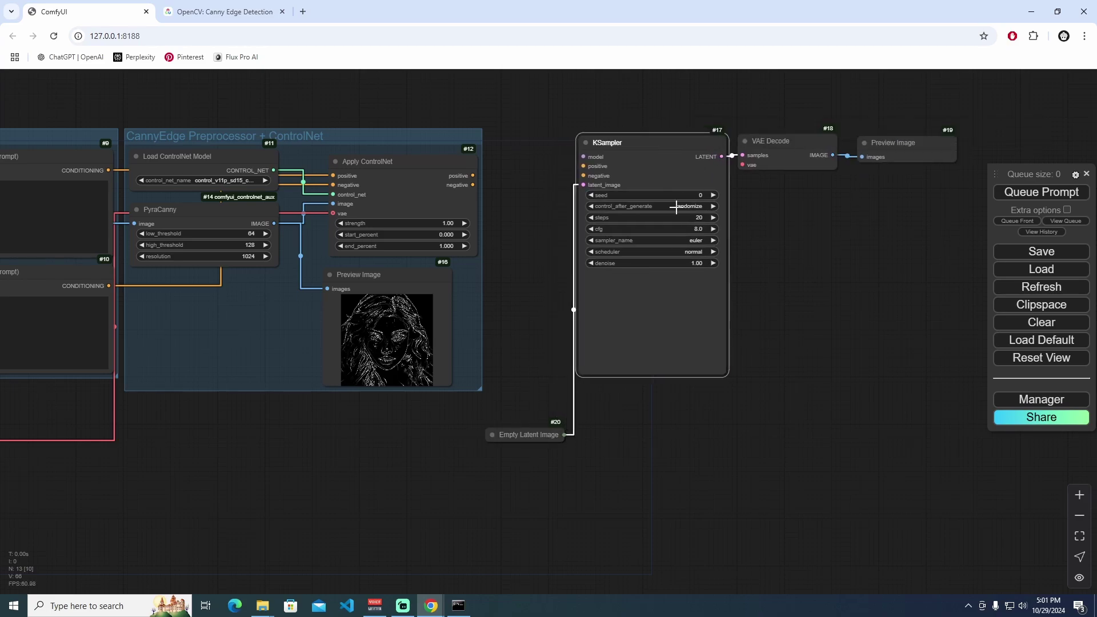
left_click_drag(533, 437, 538, 431)
left_click_drag(805, 135, 808, 136)
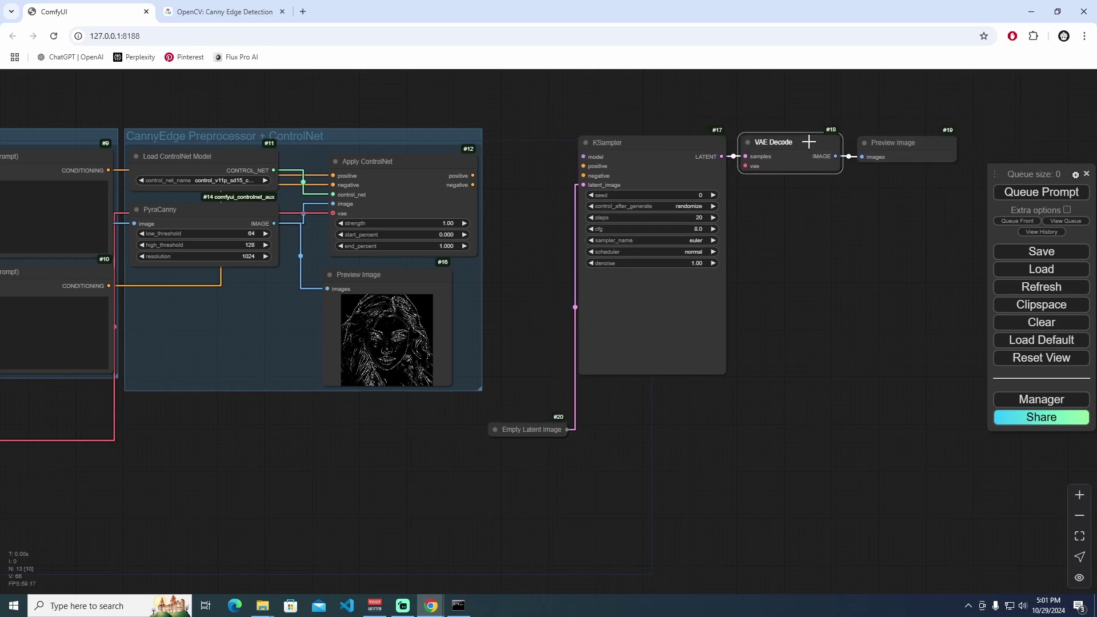
Link Load VAE to VAE Decode and Apply ControlNet's conditioning into KSampler
scroll(759, 171, "down", 4)
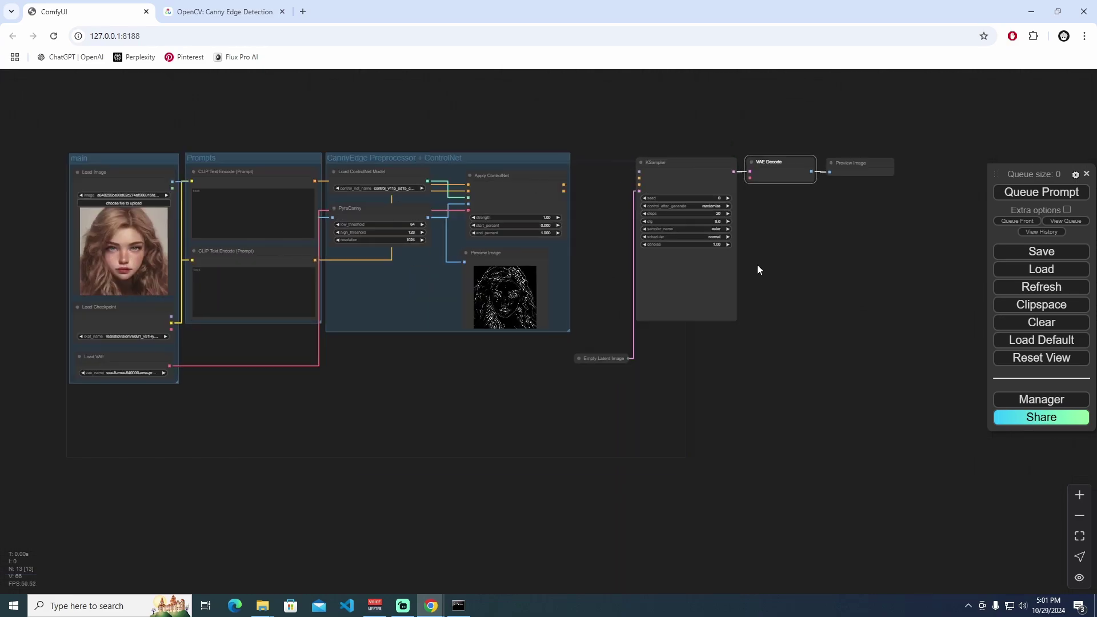
left_click_drag(759, 269, 834, 298)
left_click_drag(245, 396, 824, 208)
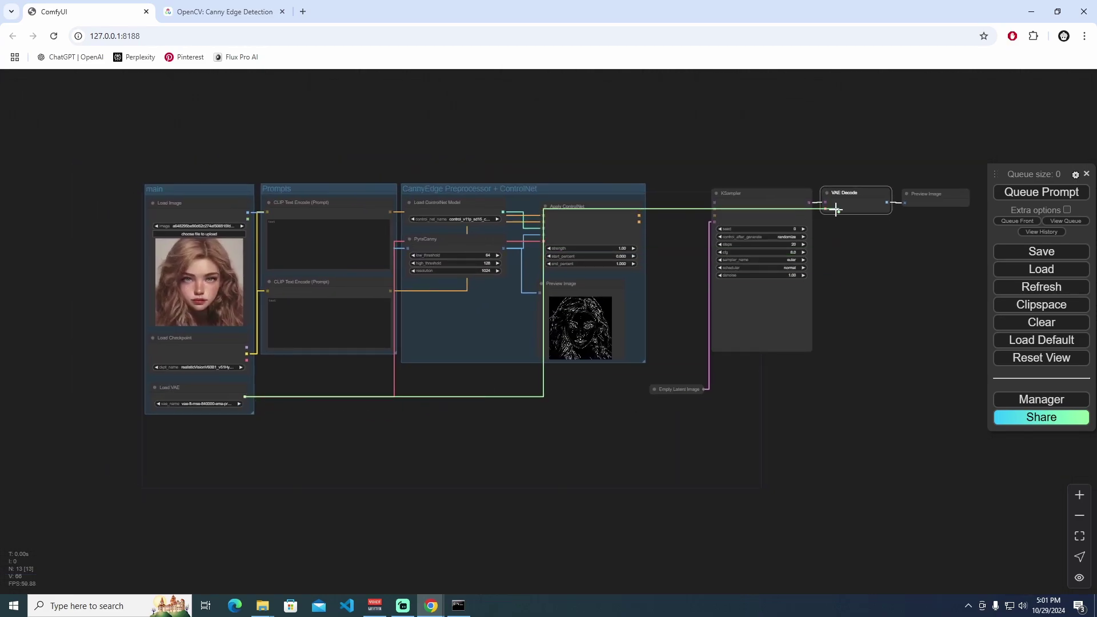
left_click_drag(708, 225, 589, 224)
scroll(589, 224, "up", 6)
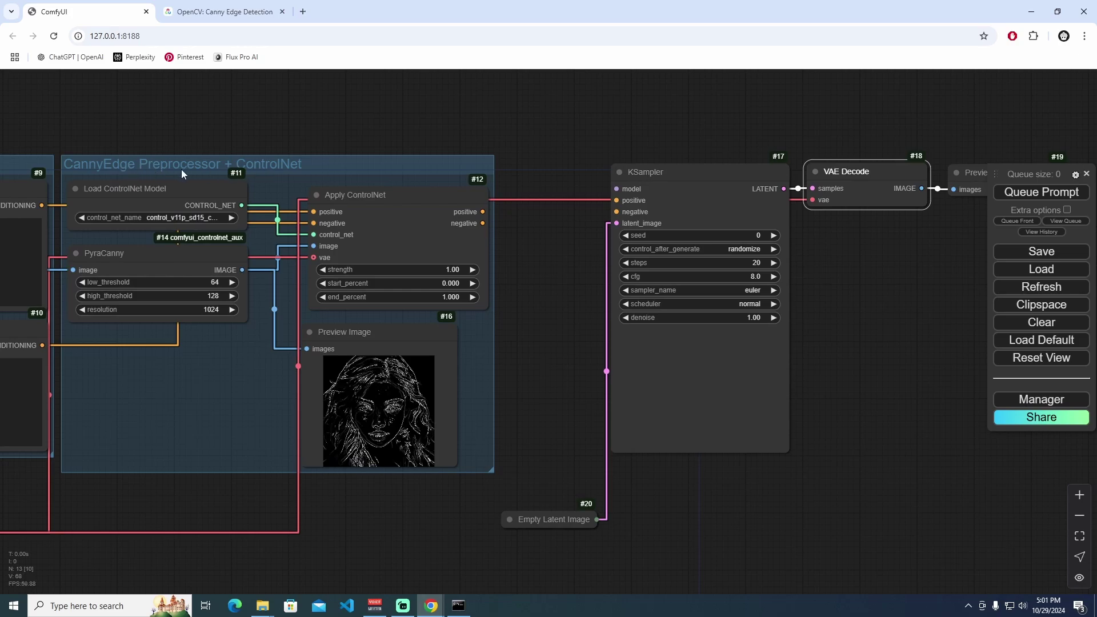
left_click_drag(481, 212, 618, 212)
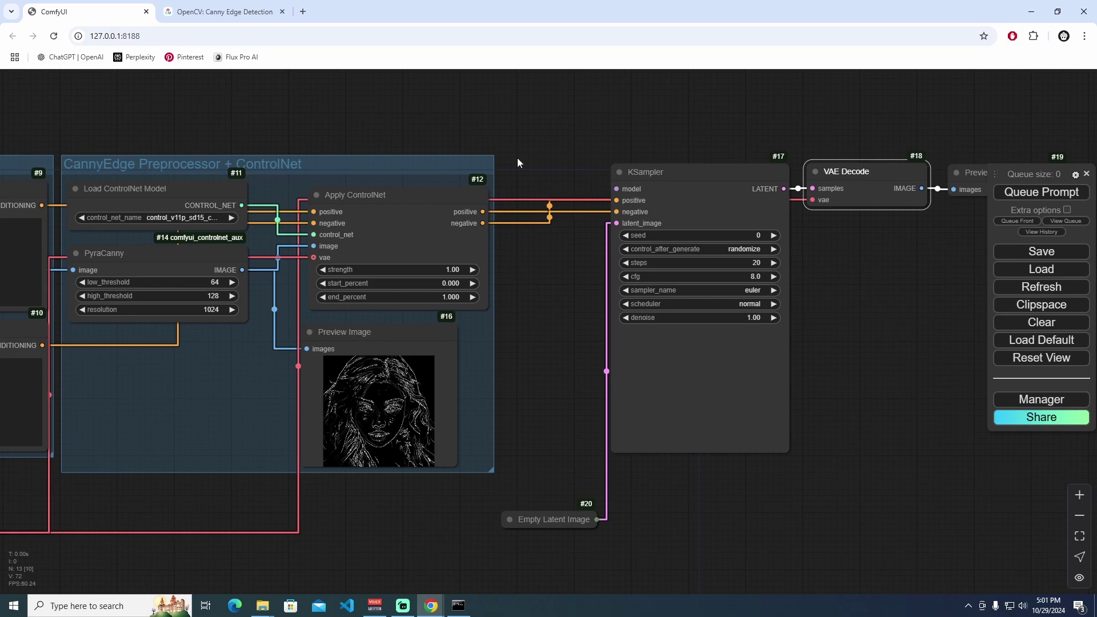
Connect Load Checkpoint's MODEL to KSampler and box-select the four sampling nodes
scroll(675, 172, "down", 4)
left_click_drag(598, 171, 639, 171)
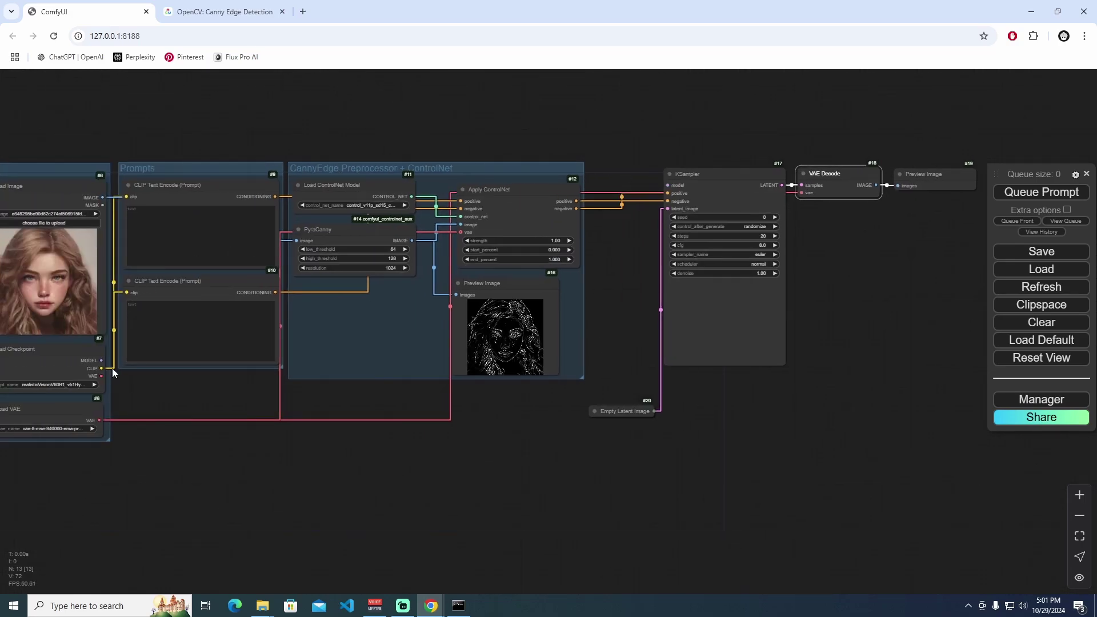
left_click_drag(100, 362, 672, 191)
left_click_drag(743, 355, 561, 351)
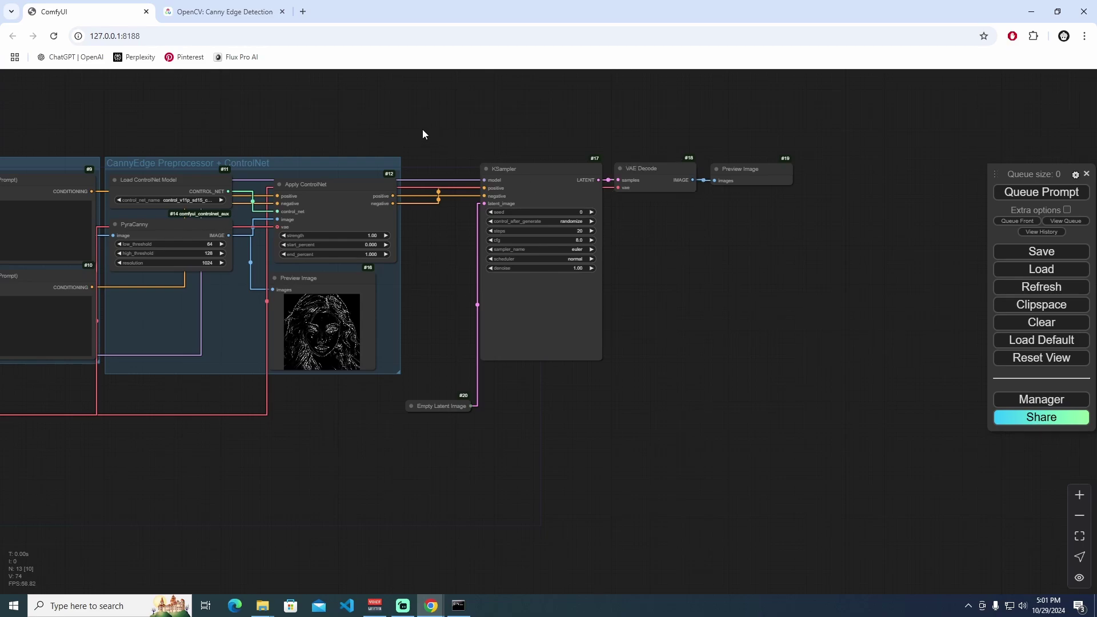
left_click_drag(419, 123, 801, 458)
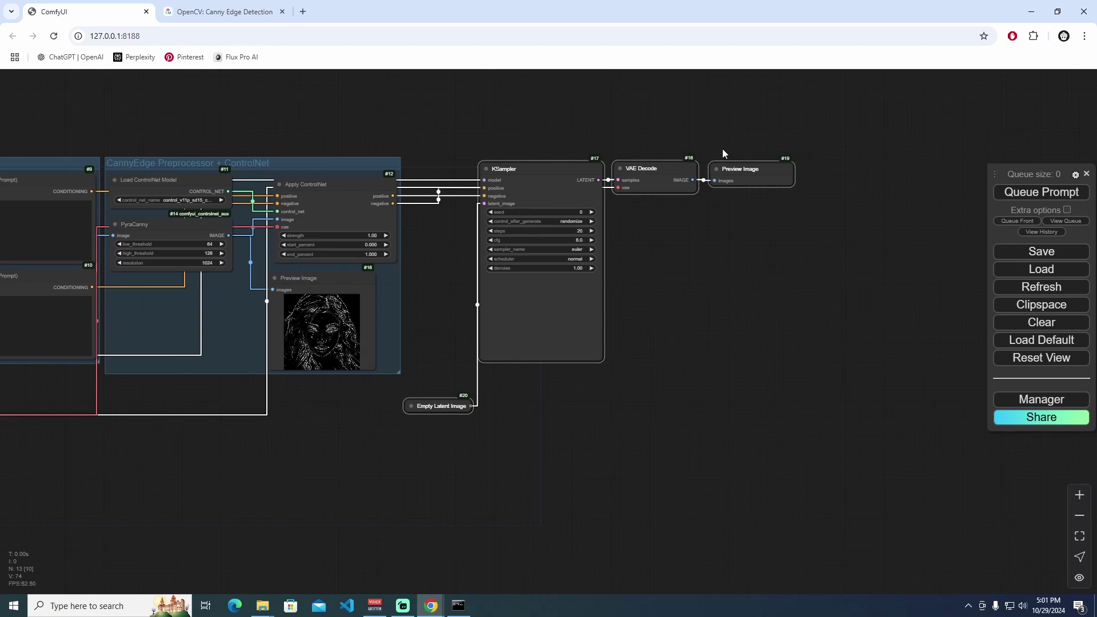
Group KSampler, VAE Decode, Preview Image and Empty Latent Image under the title 'Result'
key("ctrl+g")
type("Result")
key("Return")
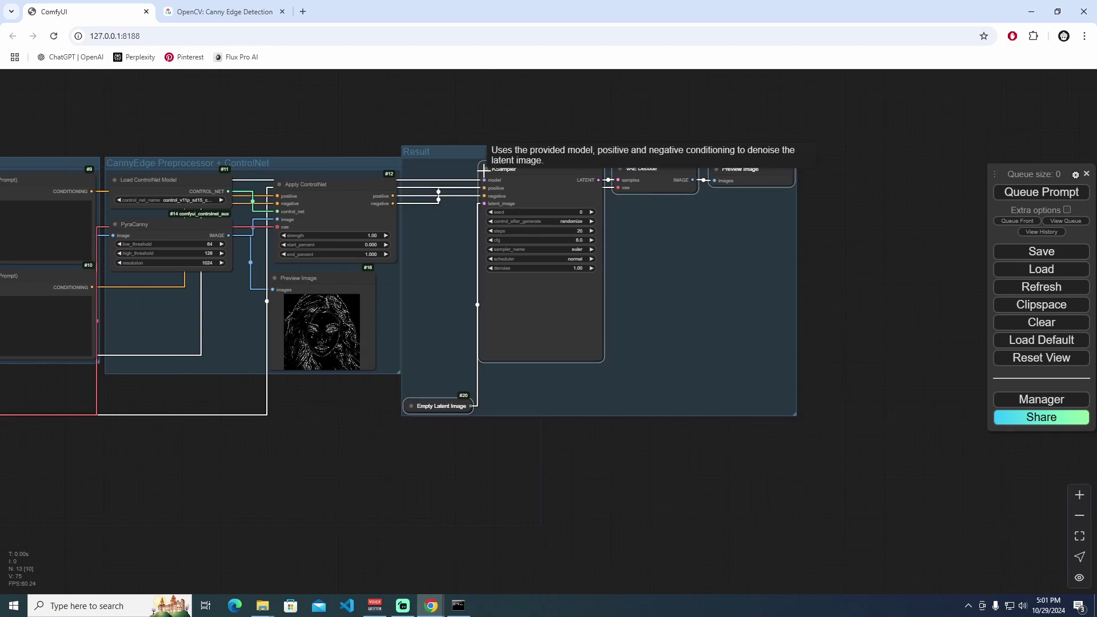
left_click_drag(474, 149, 646, 150)
scroll(455, 132, "down", 2)
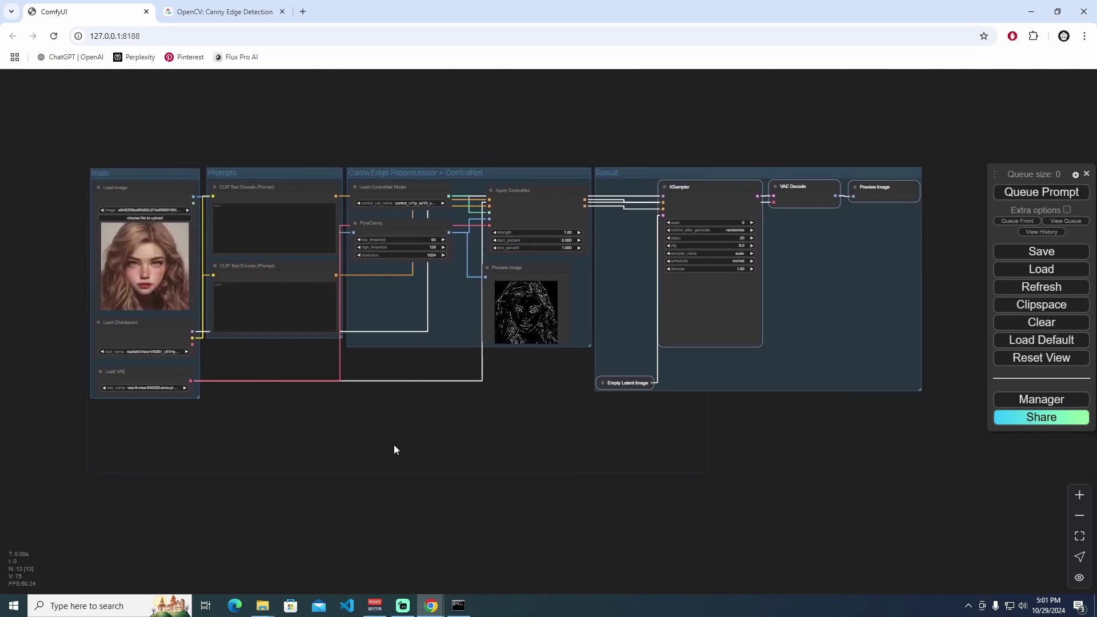
scroll(622, 418, "up", 1)
left_click_drag(335, 123, 350, 148)
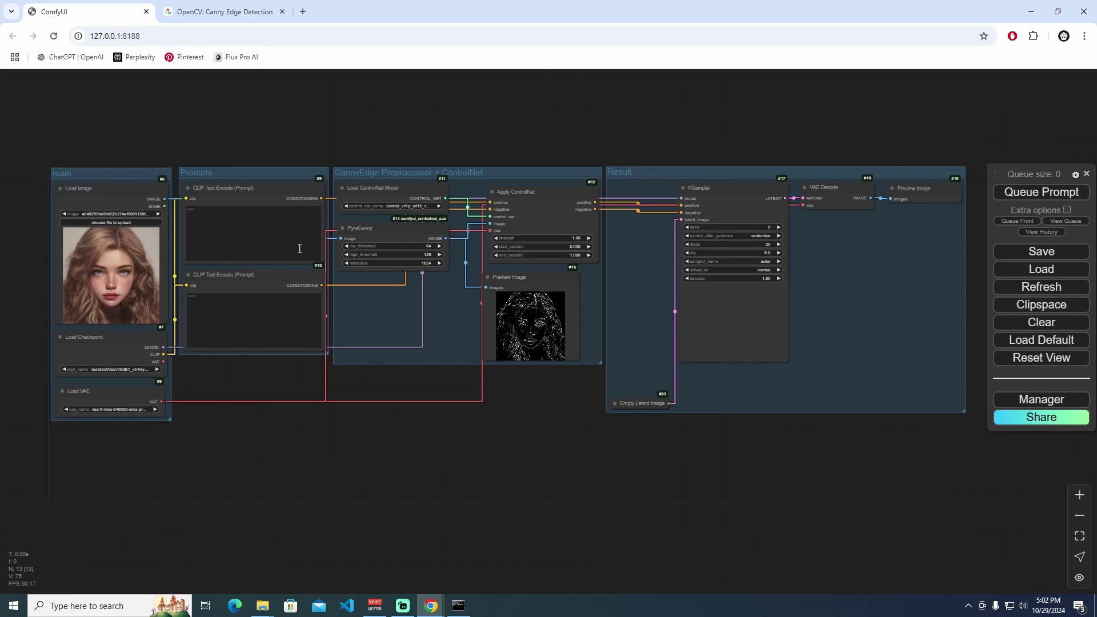
Enlarge the KSampler node and the final Preview Image node within the Result group
scroll(519, 287, "up", 10)
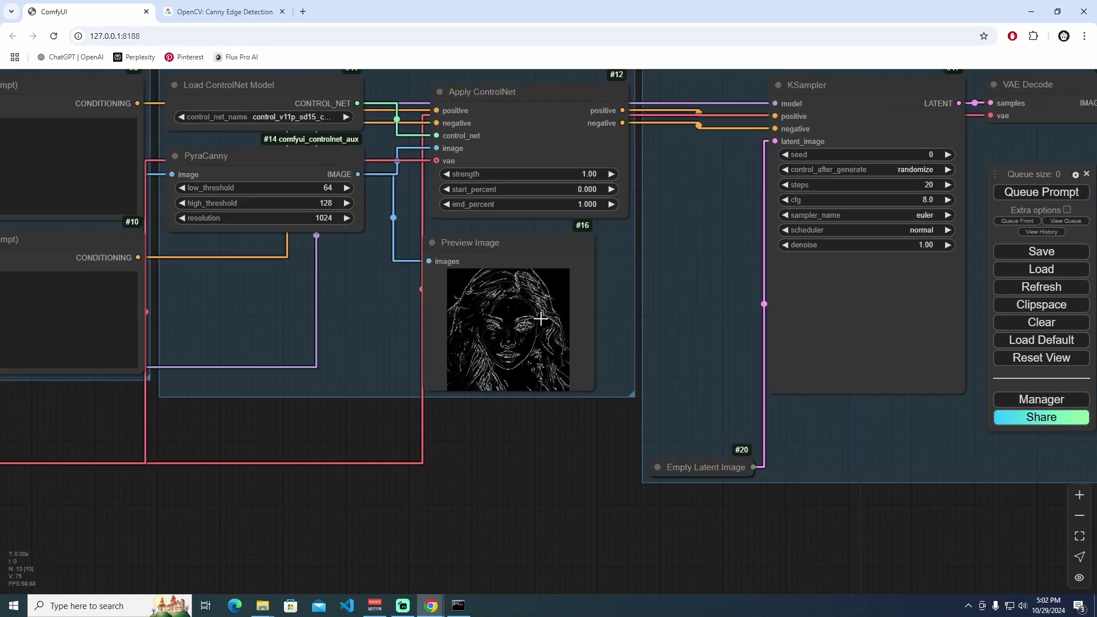
scroll(504, 294, "down", 10)
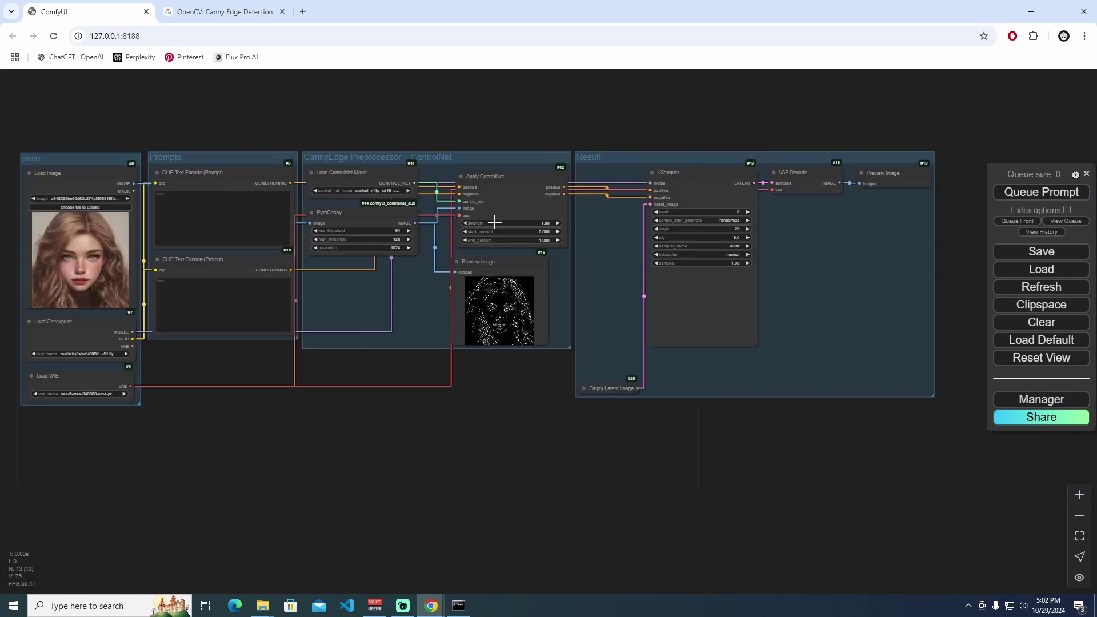
scroll(499, 289, "up", 7)
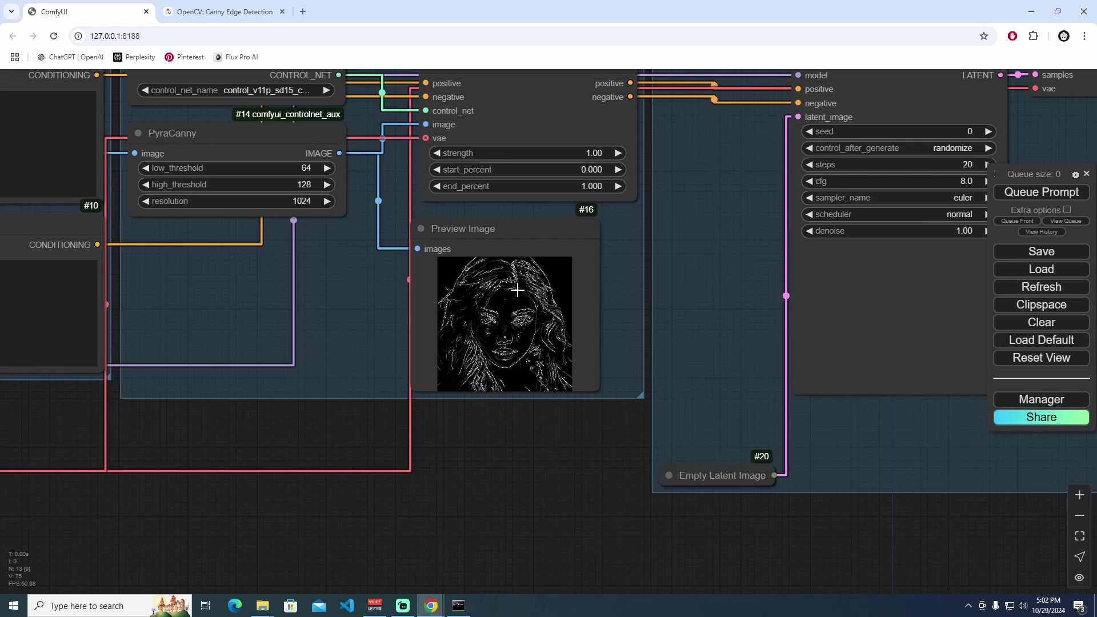
scroll(514, 292, "down", 7)
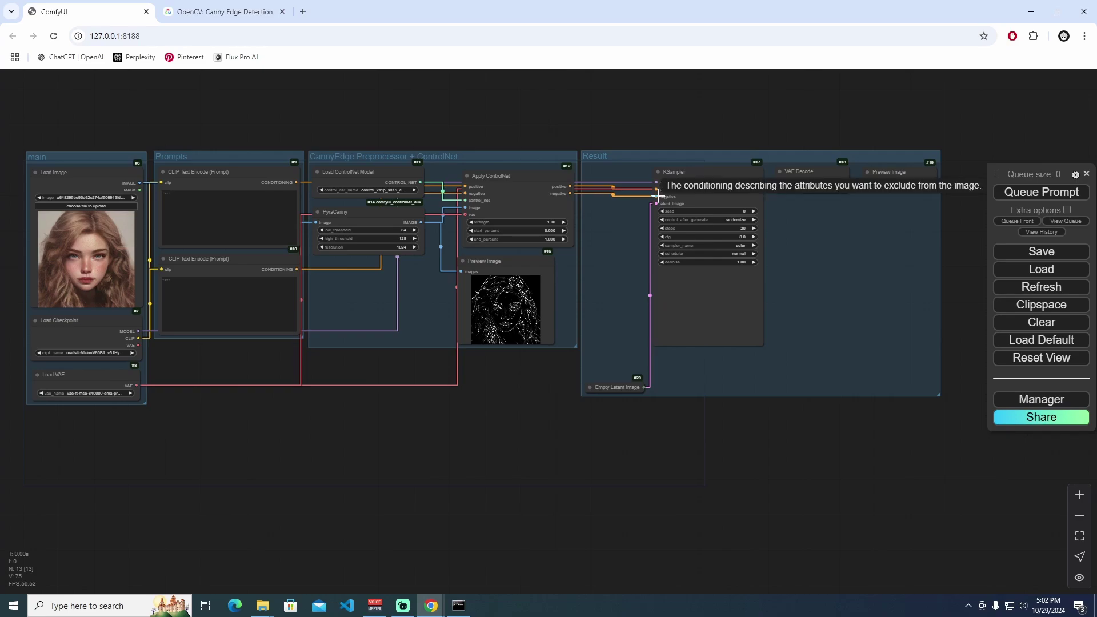
left_click(707, 178)
left_click_drag(759, 346, 764, 368)
left_click_drag(935, 186, 943, 262)
left_click_drag(954, 387, 823, 405)
scroll(343, 378, "down", 2)
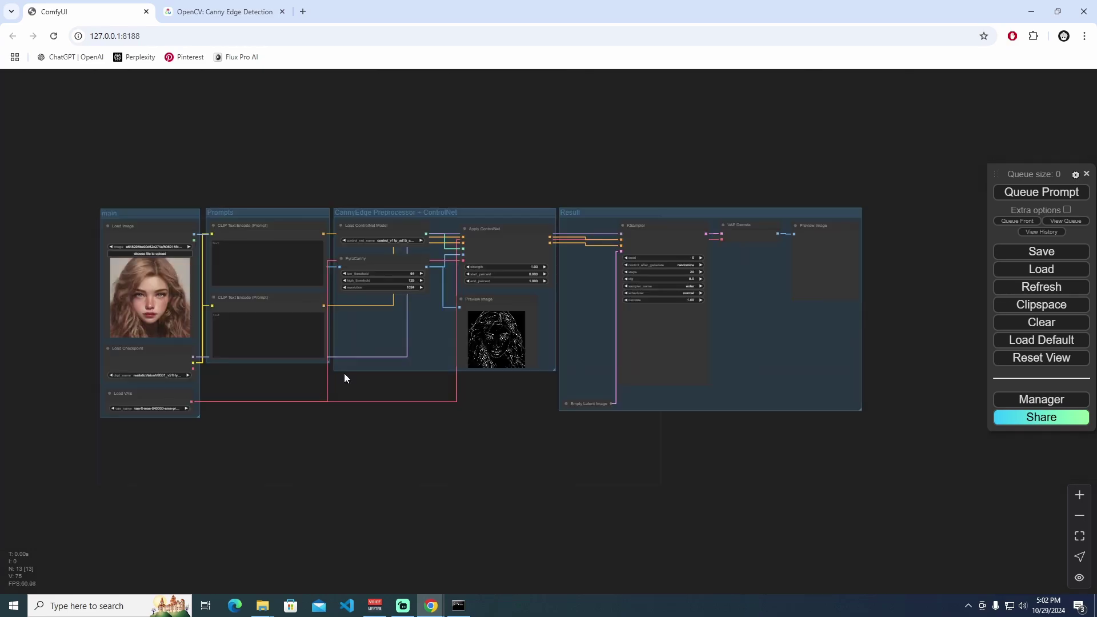
Colour the upper prompt node green and the lower prompt node red
left_click_drag(344, 372, 391, 385)
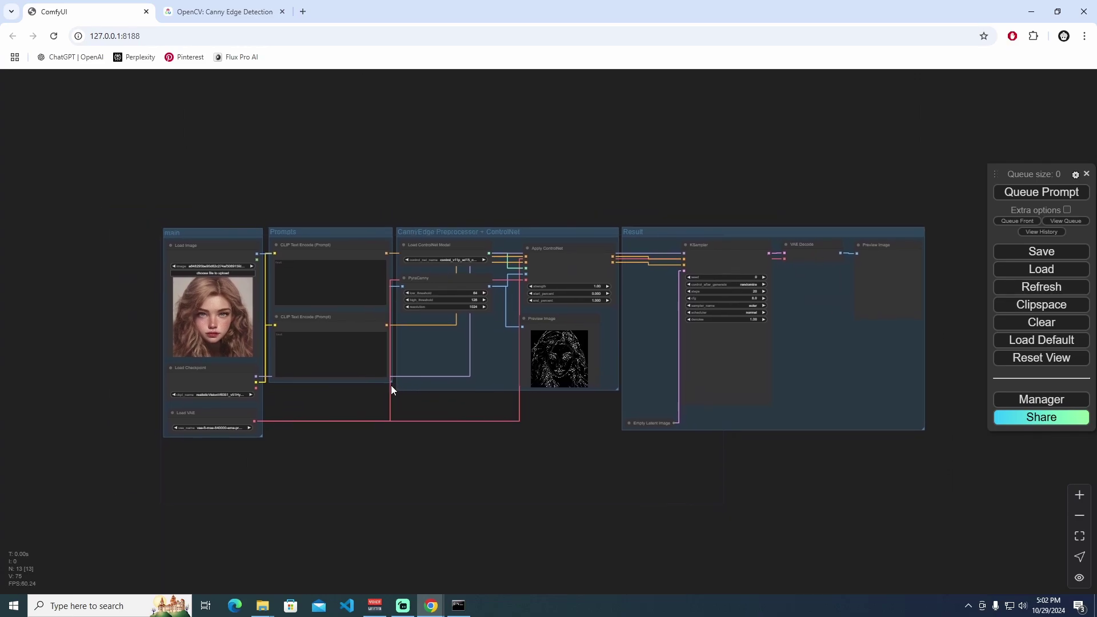
scroll(394, 391, "up", 4)
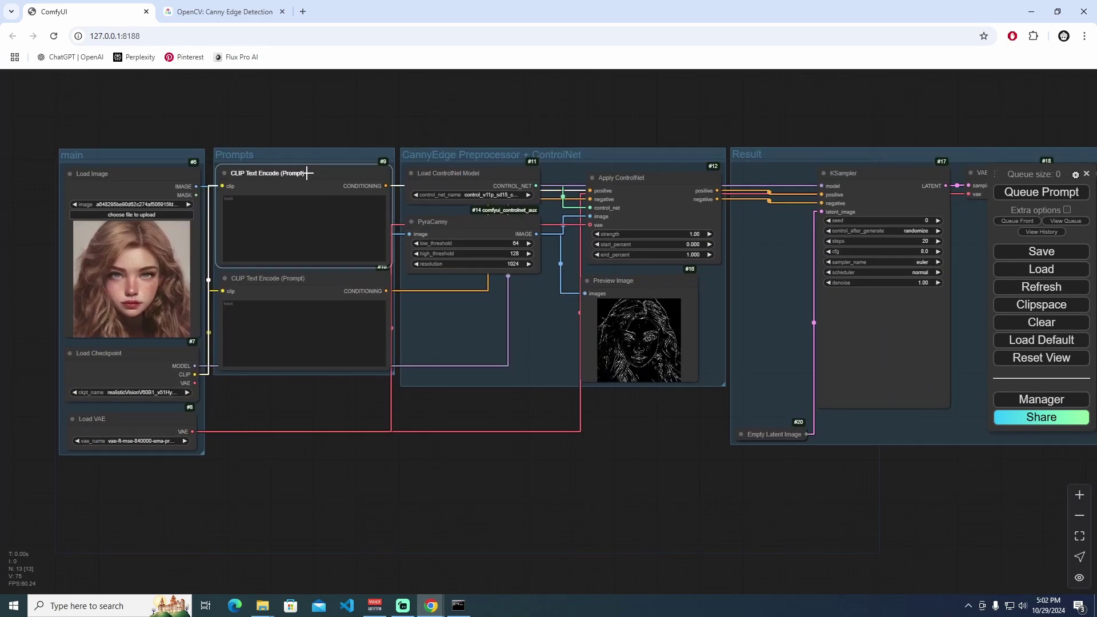
right_click(304, 169)
left_click(363, 297)
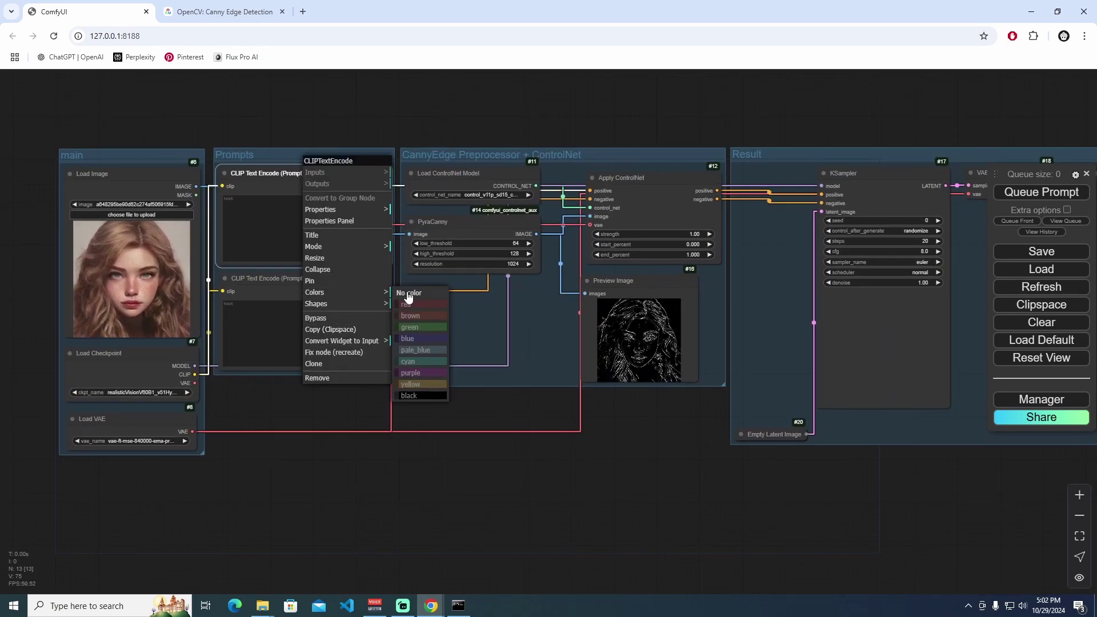
left_click(420, 329)
right_click(311, 278)
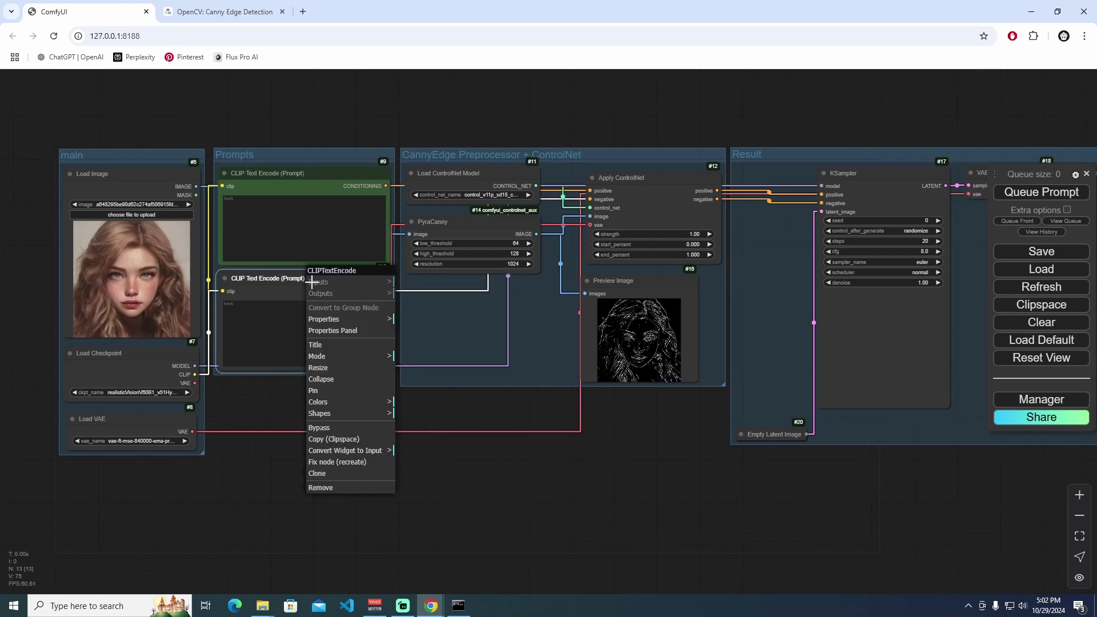
left_click(366, 402)
left_click(430, 416)
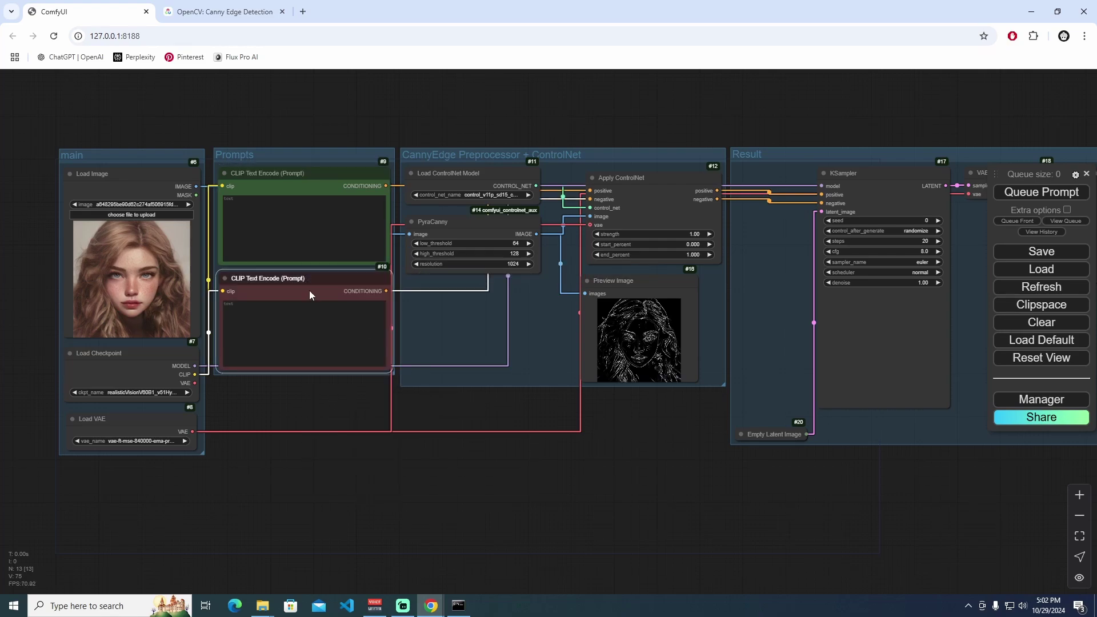
Retitle the lower prompt node 'Negative Prompts' and the upper one 'Positive Prompts'
double_click(280, 279)
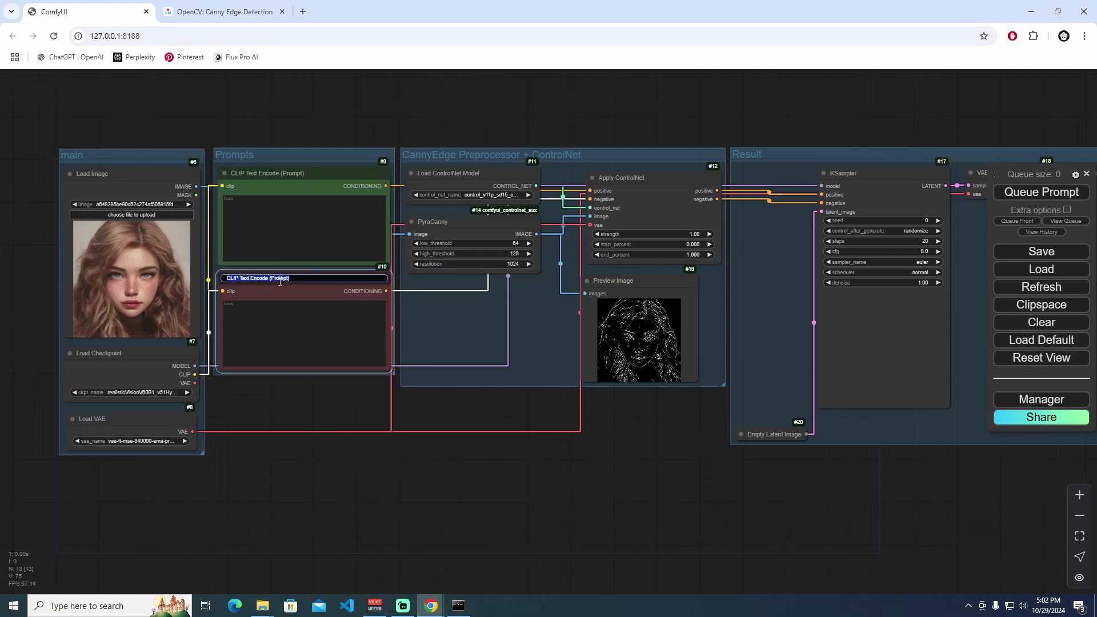
type("Negative Prompts")
key("Return")
left_click(274, 173)
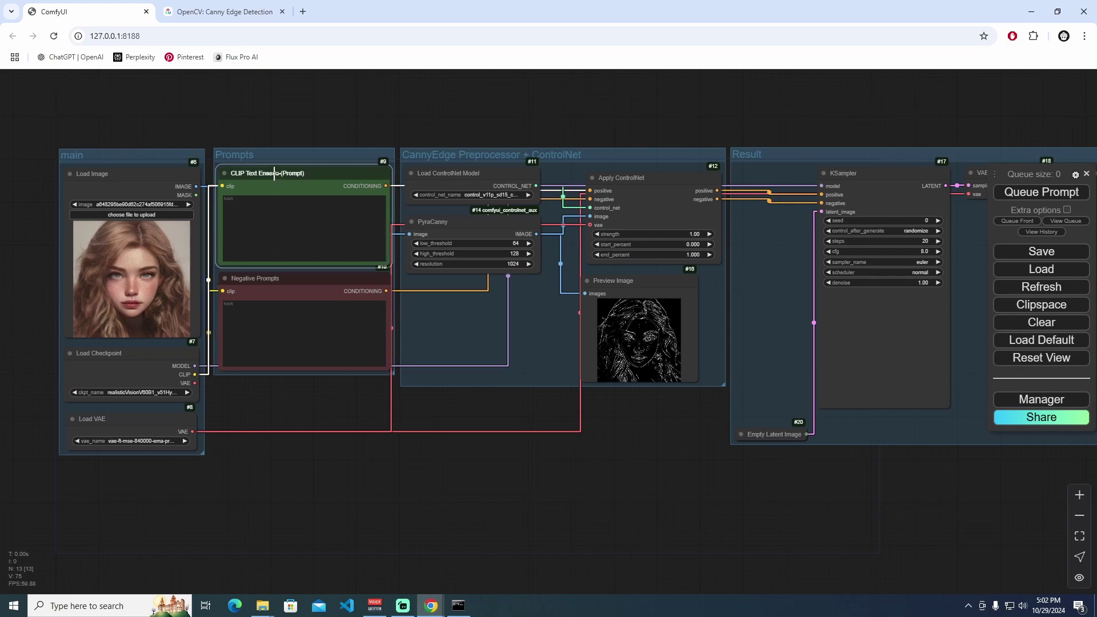
double_click(275, 173)
type("Positive")
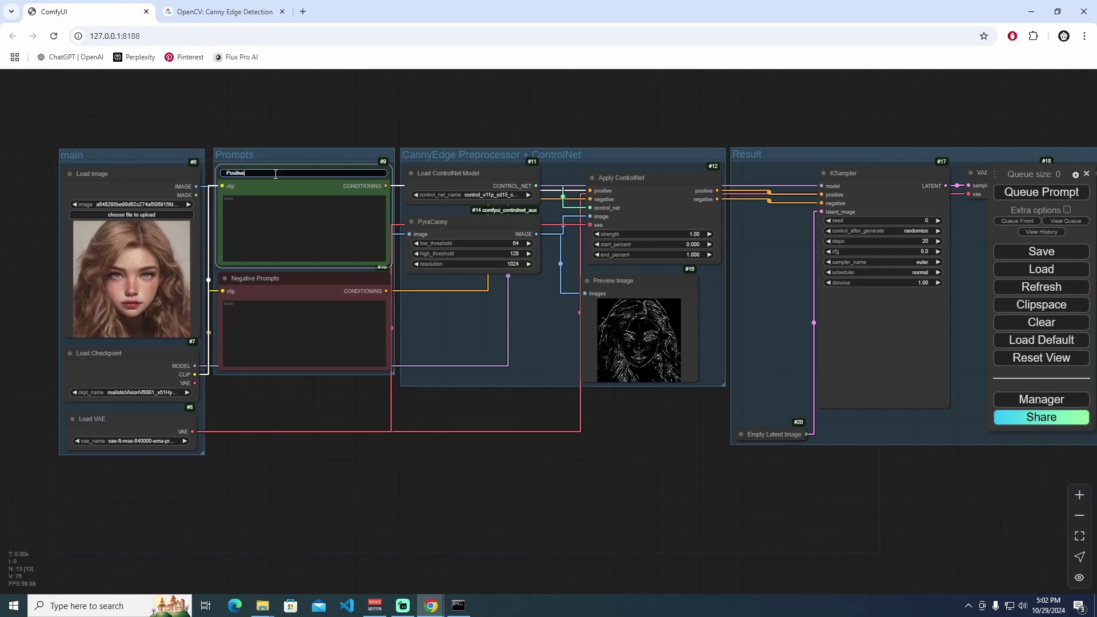
key("Return")
Save the workflow, naming the exported JSON file 'pyracanny_controlNet'
scroll(514, 434, "down", 2)
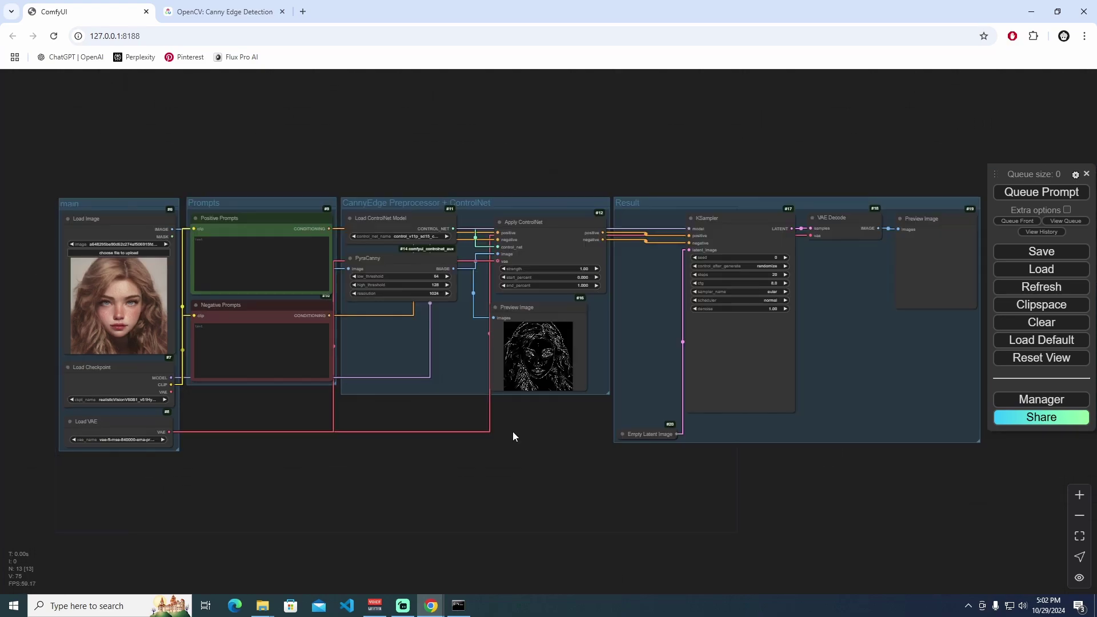
left_click(1041, 252)
type("canny")
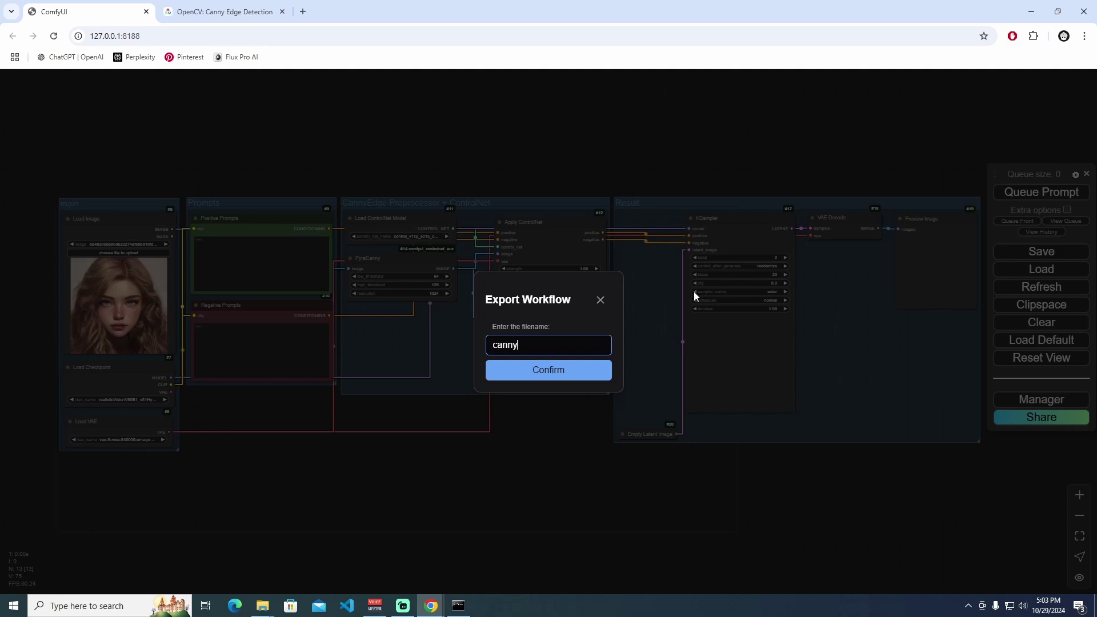
key("BackSpace")
key("BackSpace")
key("BackSpace")
key("BackSpace")
type("pyracanny_controlNet")
left_click(559, 374)
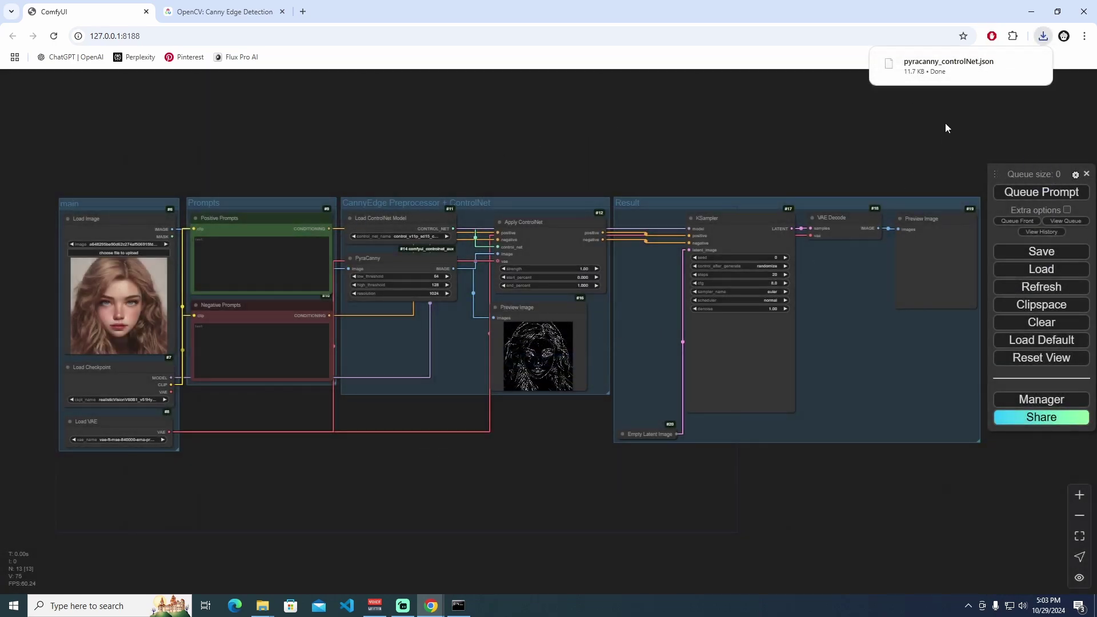
left_click_drag(847, 141, 814, 138)
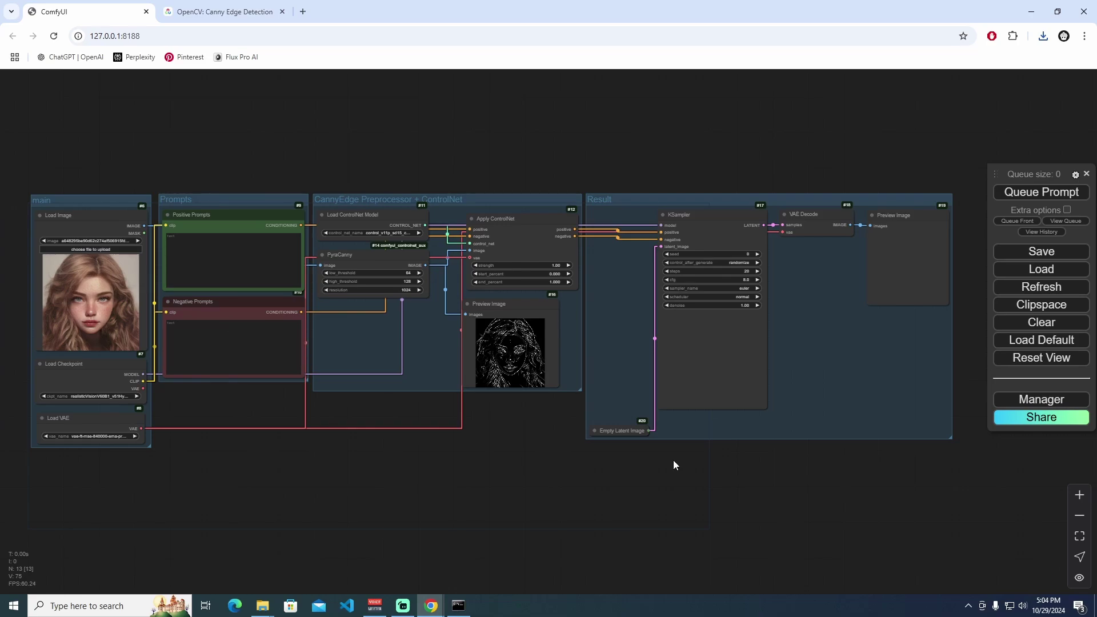
left_click_drag(673, 460, 678, 453)
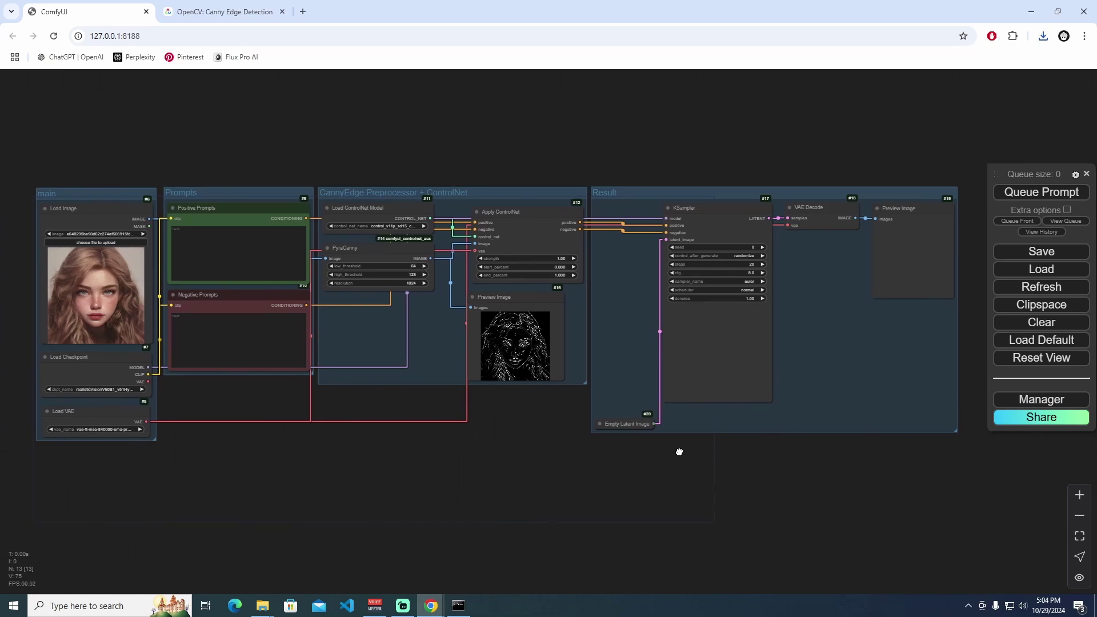
left_click(1023, 196)
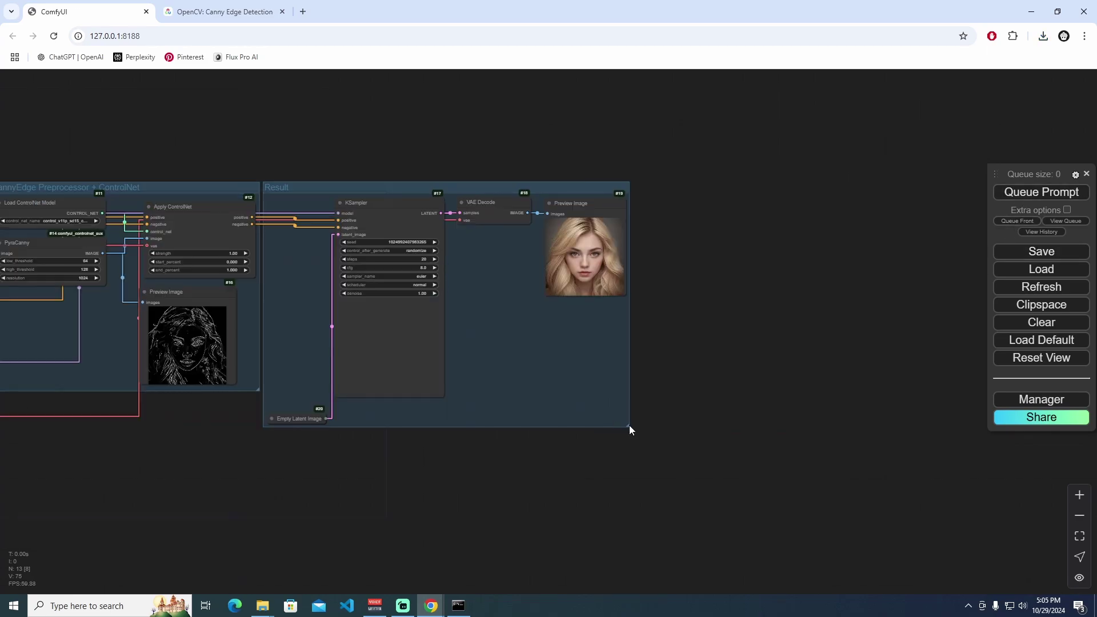
left_click_drag(629, 427, 711, 473)
left_click_drag(625, 294, 695, 396)
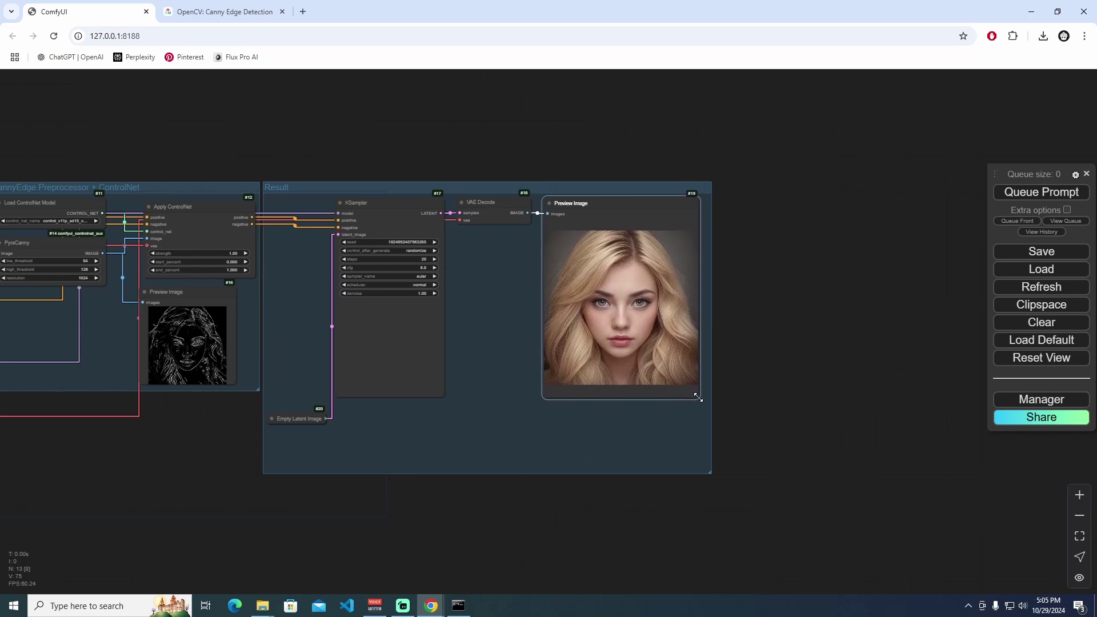
scroll(577, 338, "up", 10)
scroll(593, 344, "down", 8)
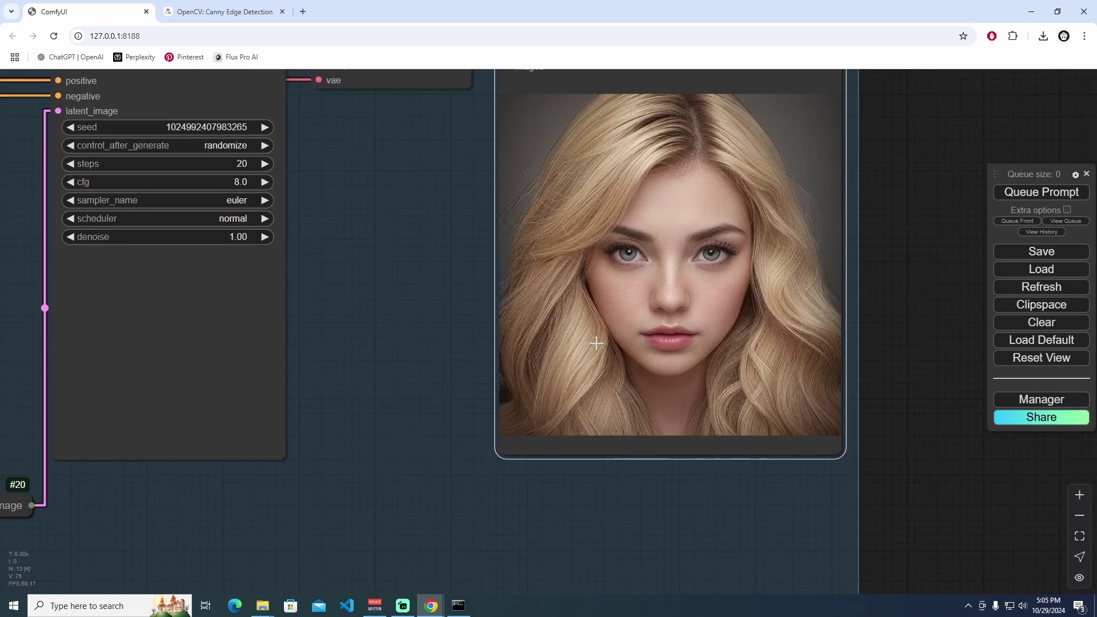
left_click_drag(506, 350, 678, 347)
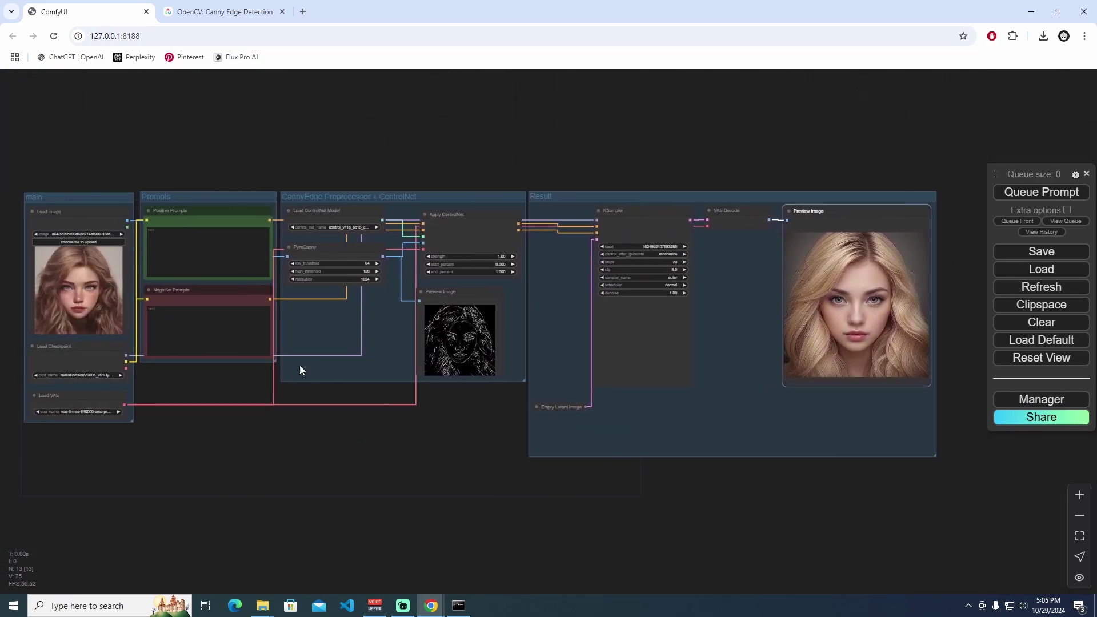
scroll(66, 286, "up", 13)
scroll(110, 303, "down", 3)
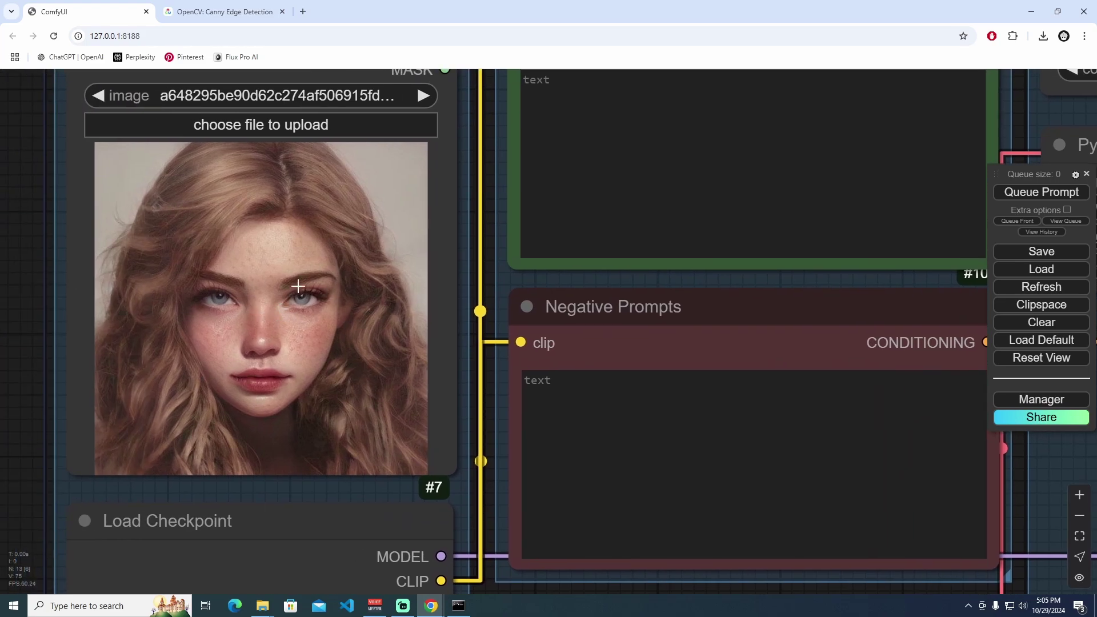
scroll(178, 323, "down", 10)
scroll(563, 445, "right", 10)
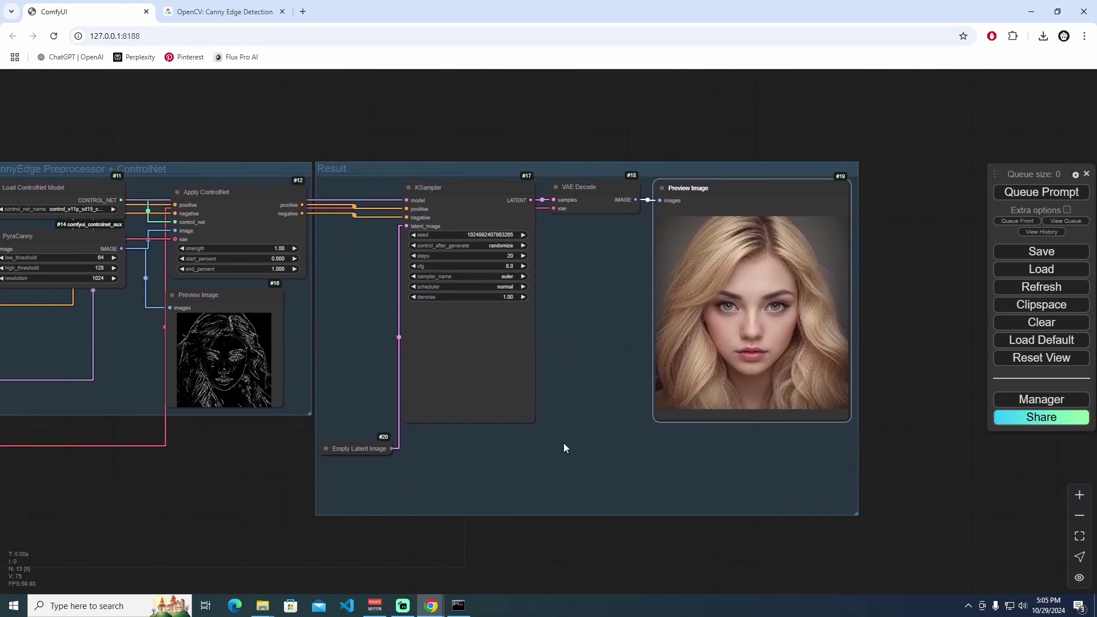
scroll(666, 318, "up", 5)
scroll(843, 445, "down", 8)
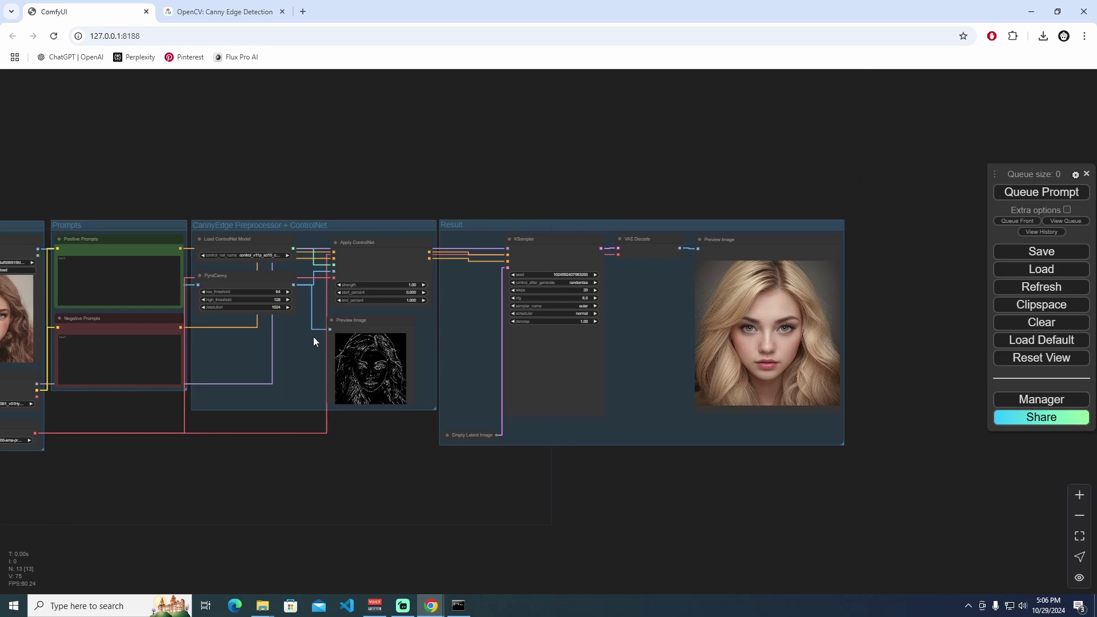
scroll(335, 250, "left", 3)
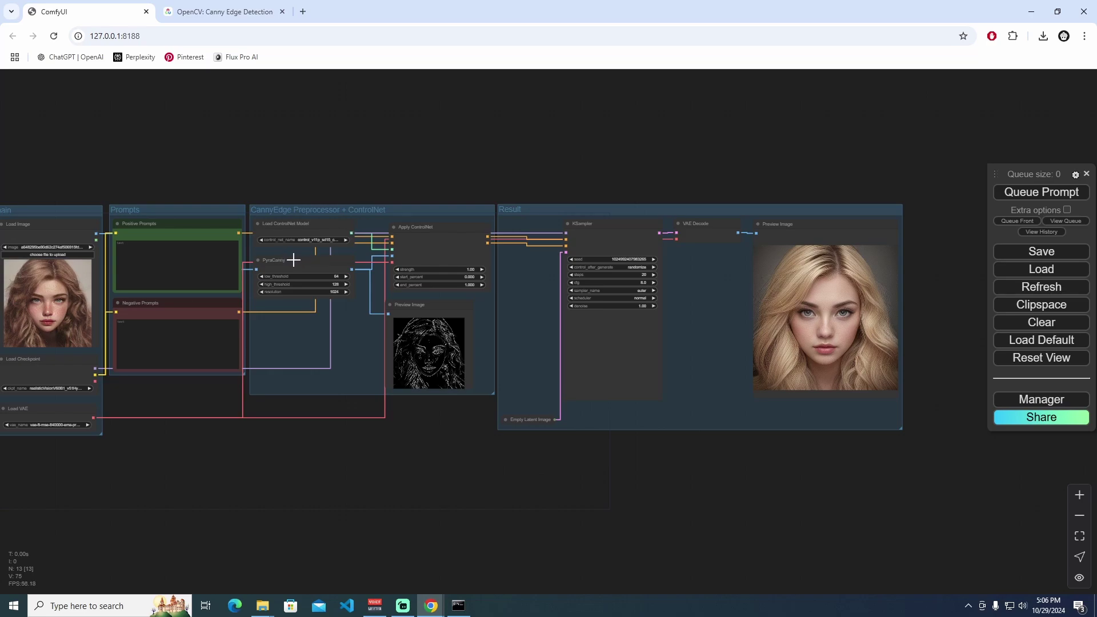
scroll(292, 260, "left", 2)
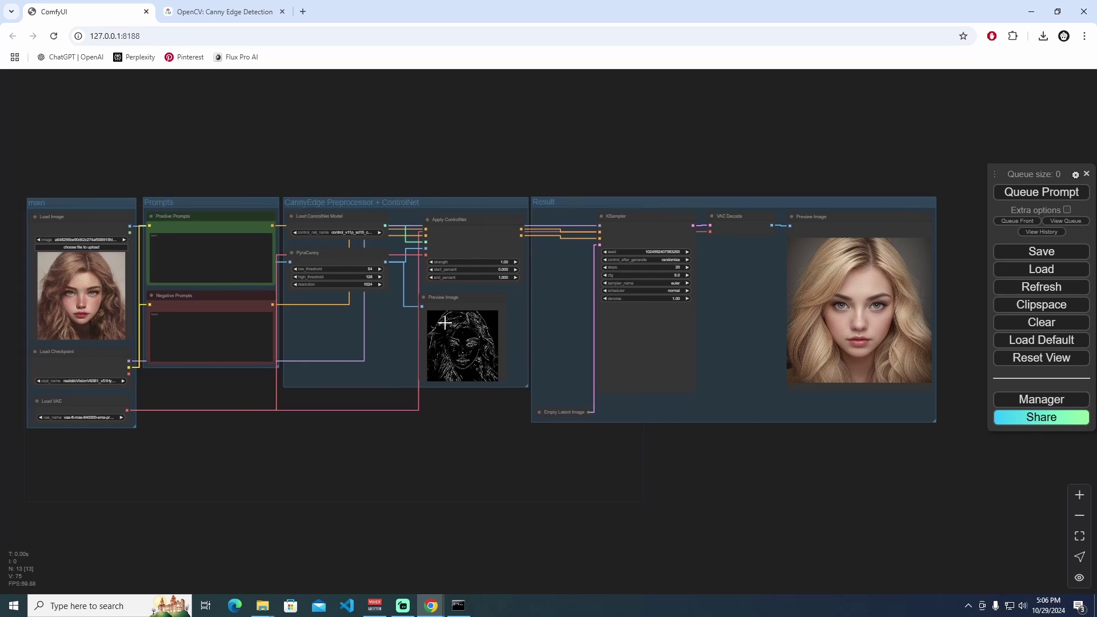
left_click(335, 254)
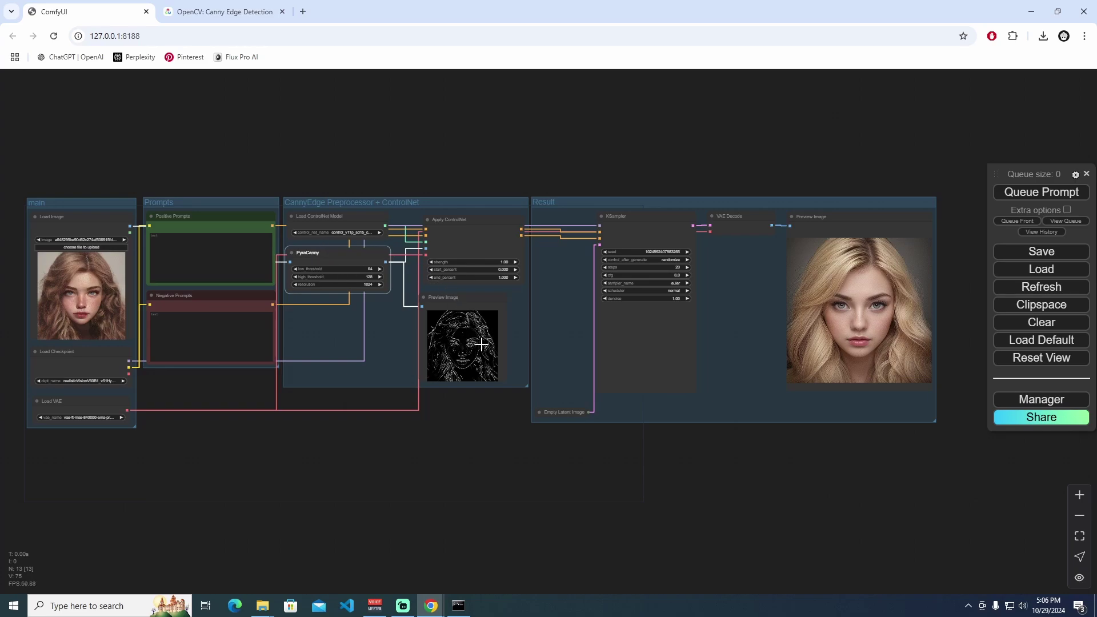
scroll(463, 345, "up", 10)
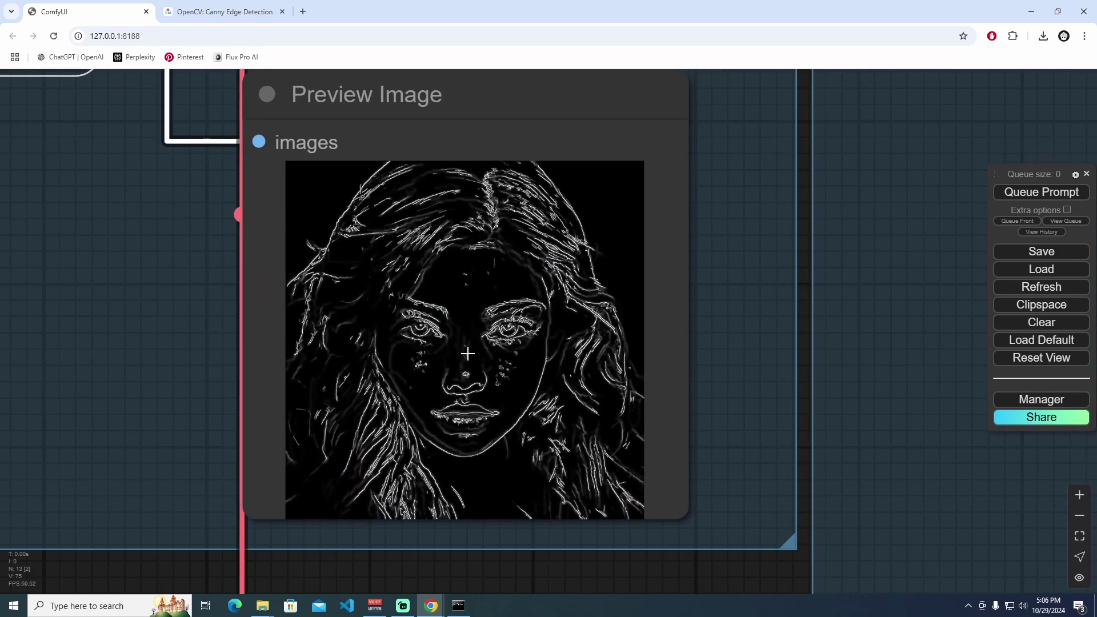
scroll(473, 298, "down", 3)
scroll(442, 308, "down", 8)
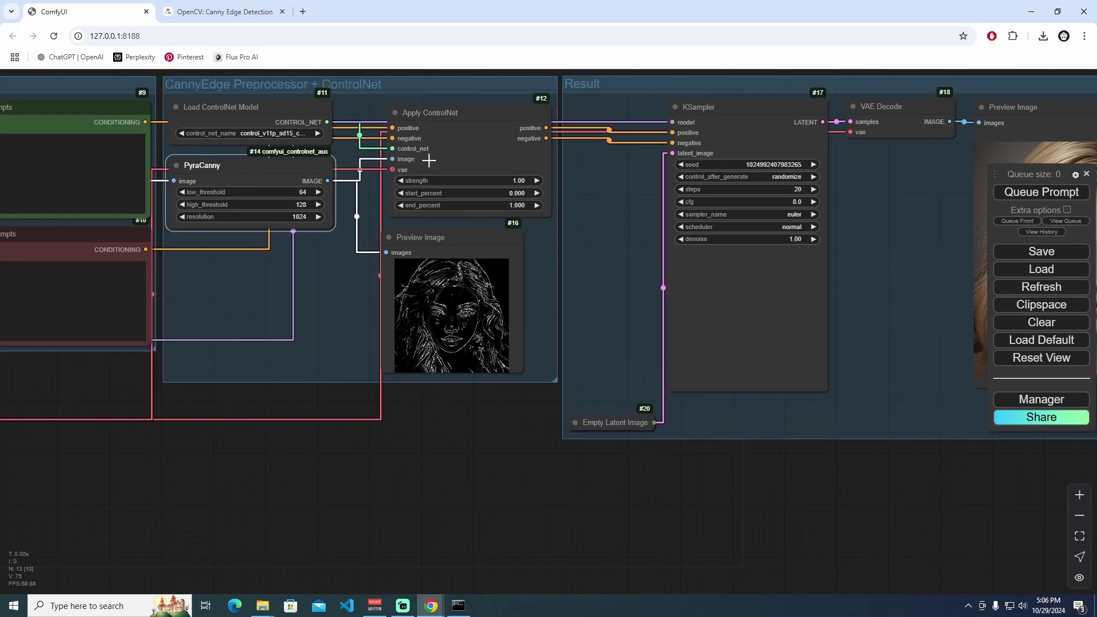
scroll(428, 161, "down", 5)
scroll(423, 164, "up", 4)
left_click_drag(438, 164, 482, 228)
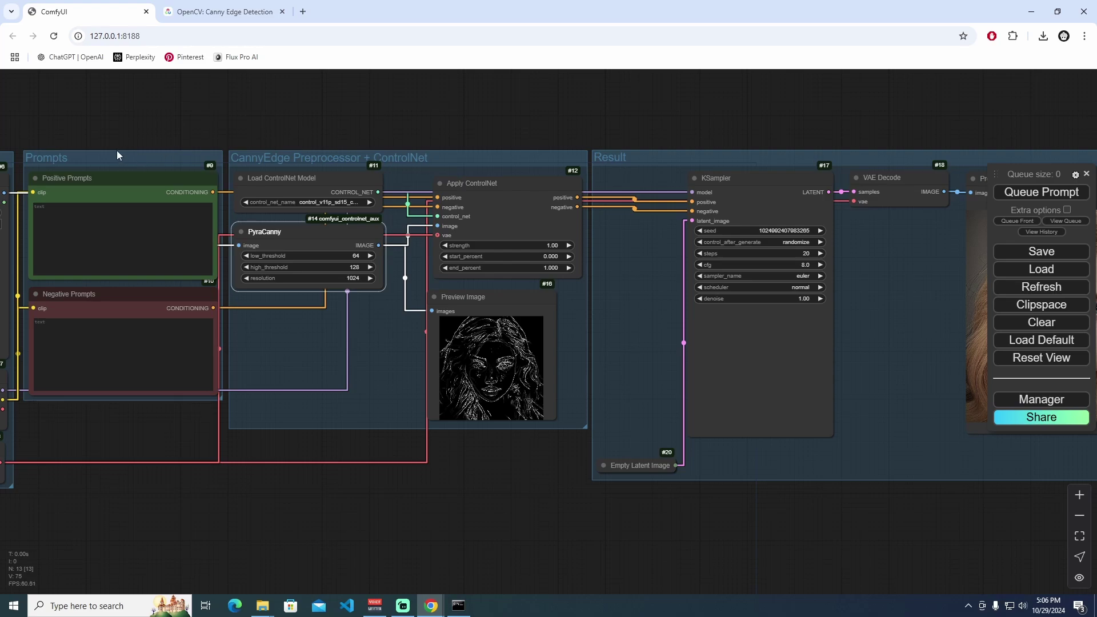
left_click_drag(472, 186, 461, 187)
scroll(487, 193, "down", 3)
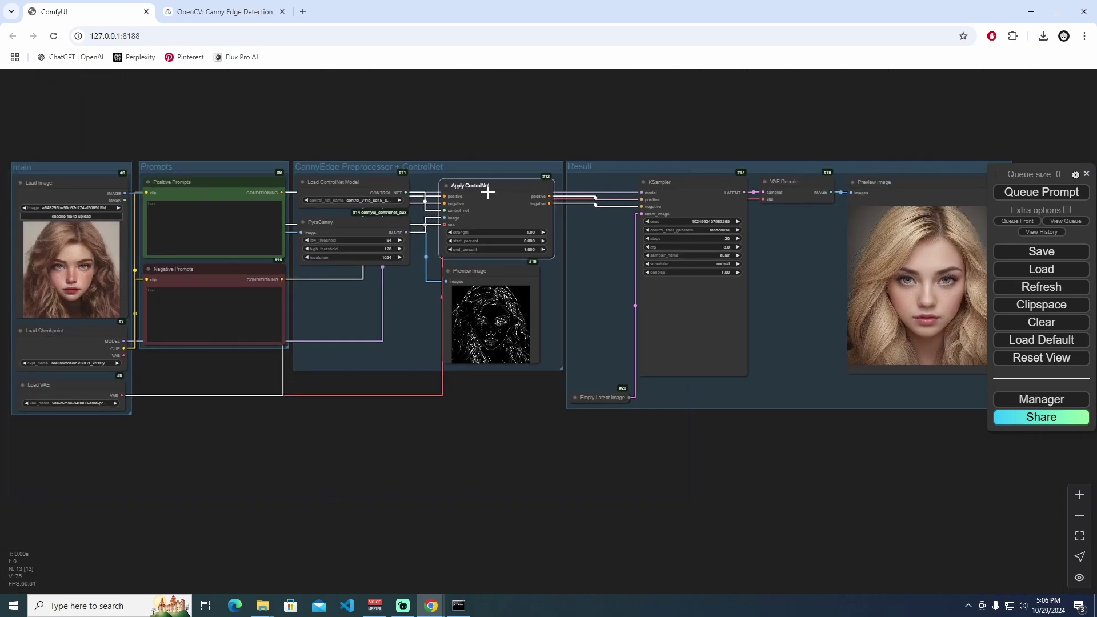
scroll(487, 193, "down", 2)
left_click(492, 135)
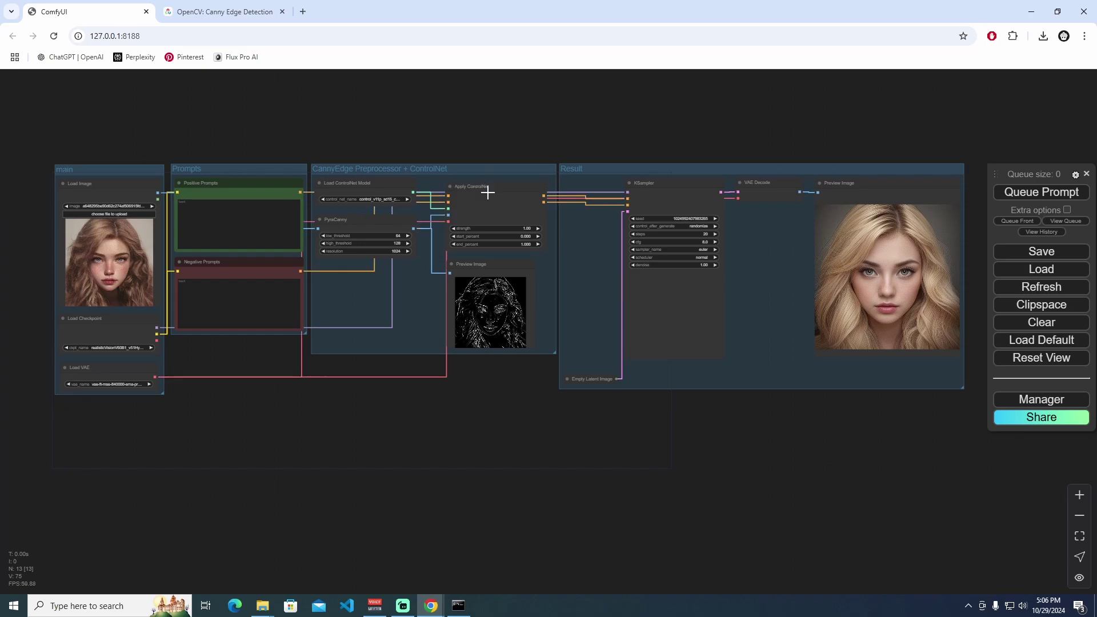
scroll(491, 200, "up", 3)
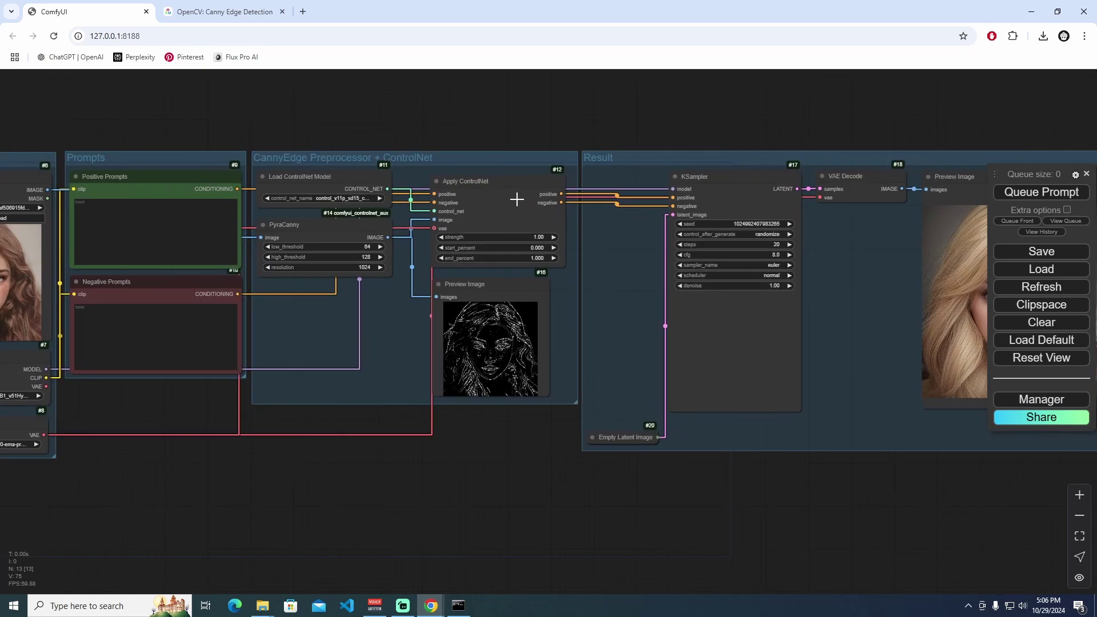
scroll(648, 187, "right", 5)
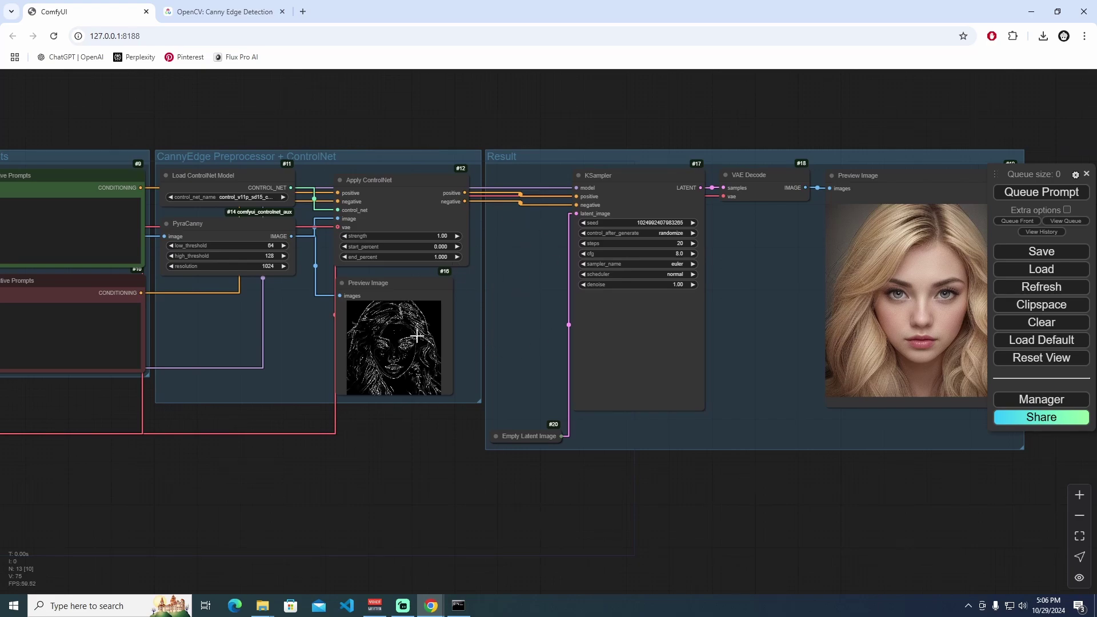
scroll(494, 299, "right", 5)
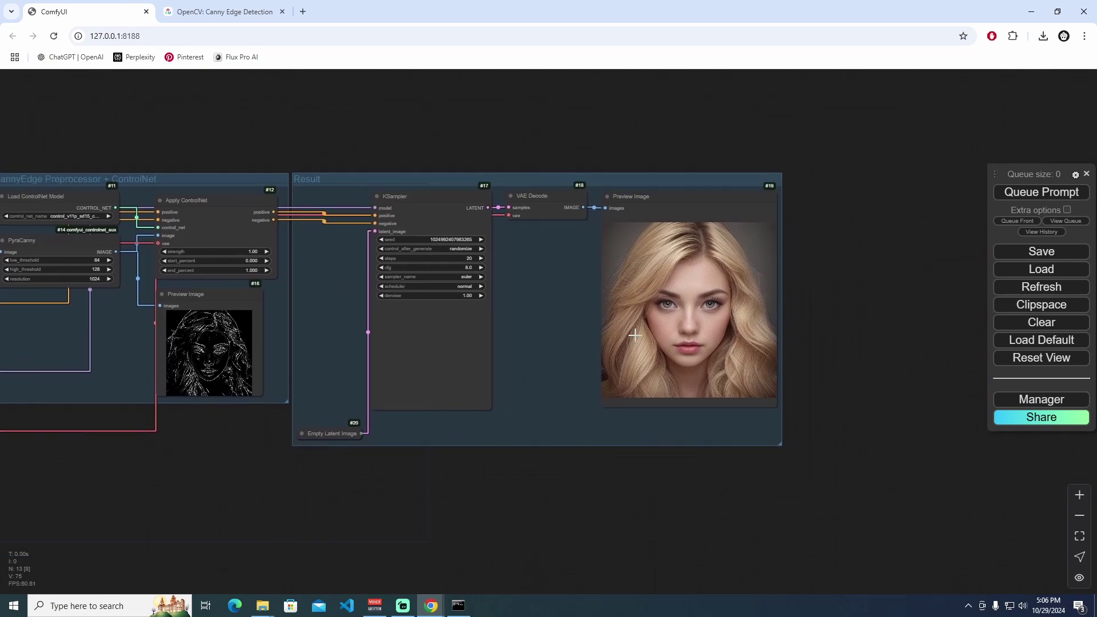
scroll(651, 335, "up", 10)
scroll(651, 335, "down", 8)
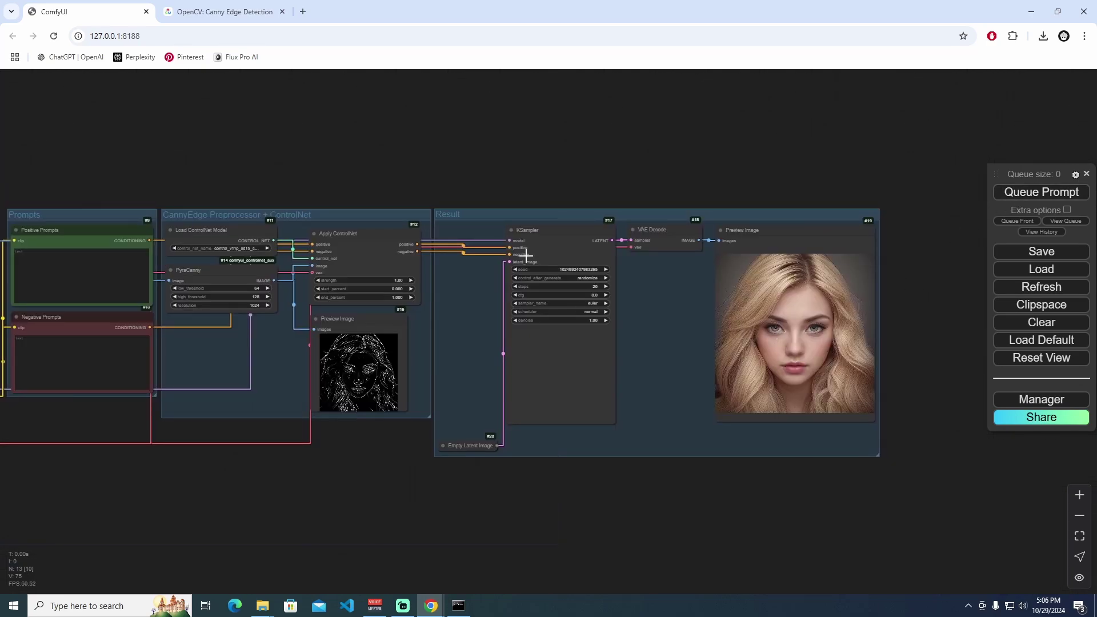
left_click_drag(333, 411, 440, 393)
scroll(440, 393, "down", 1)
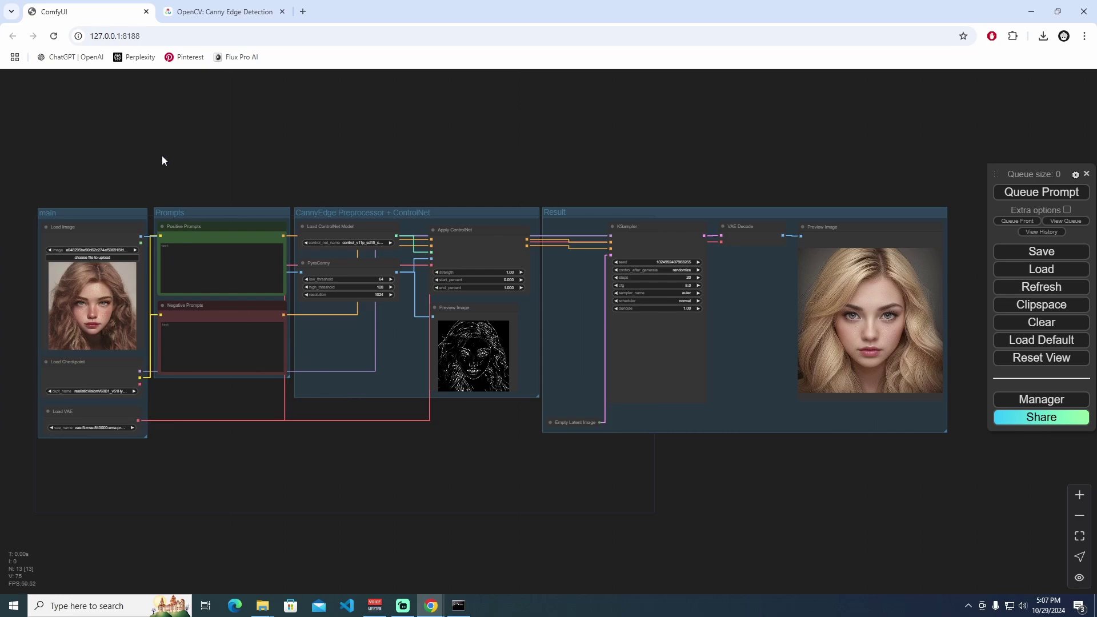
scroll(231, 213, "up", 5)
Enter 'red hair, red lips, red eyes' as the positive prompt and queue a new generation
left_click(305, 248)
type("red")
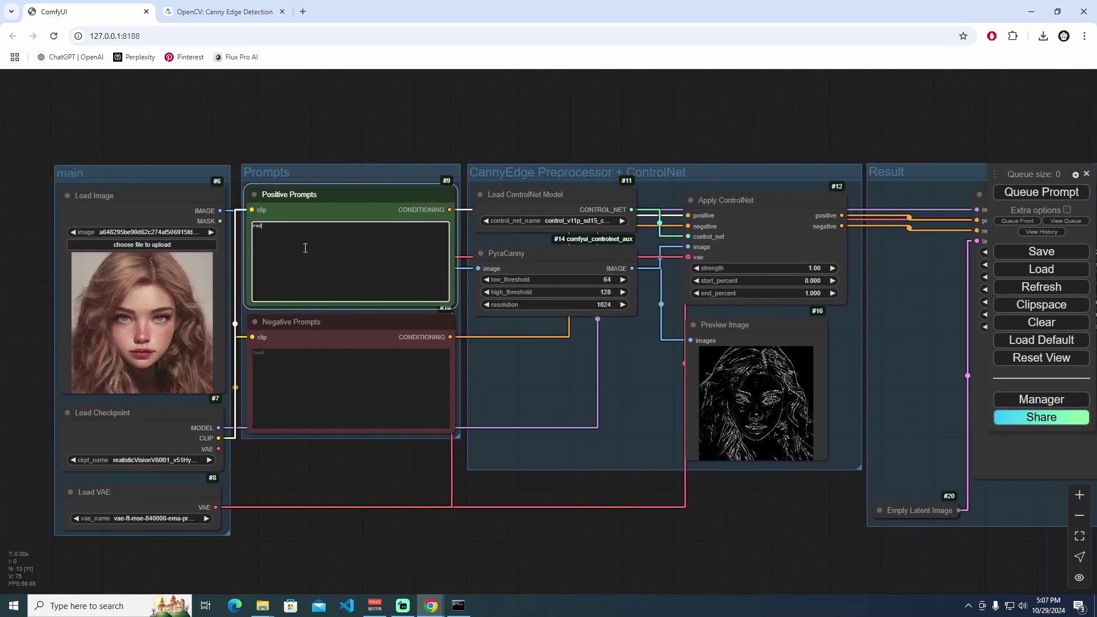
type(" hair, red lips, red eyes")
left_click(1045, 192)
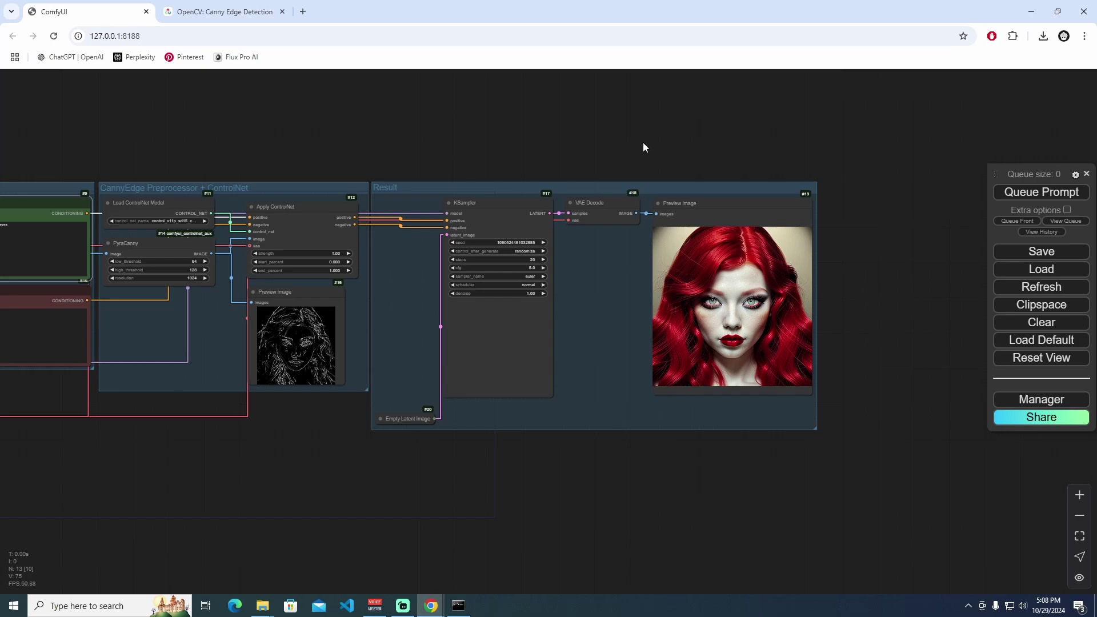
scroll(269, 205, "down", 2)
left_click_drag(648, 273, 851, 340)
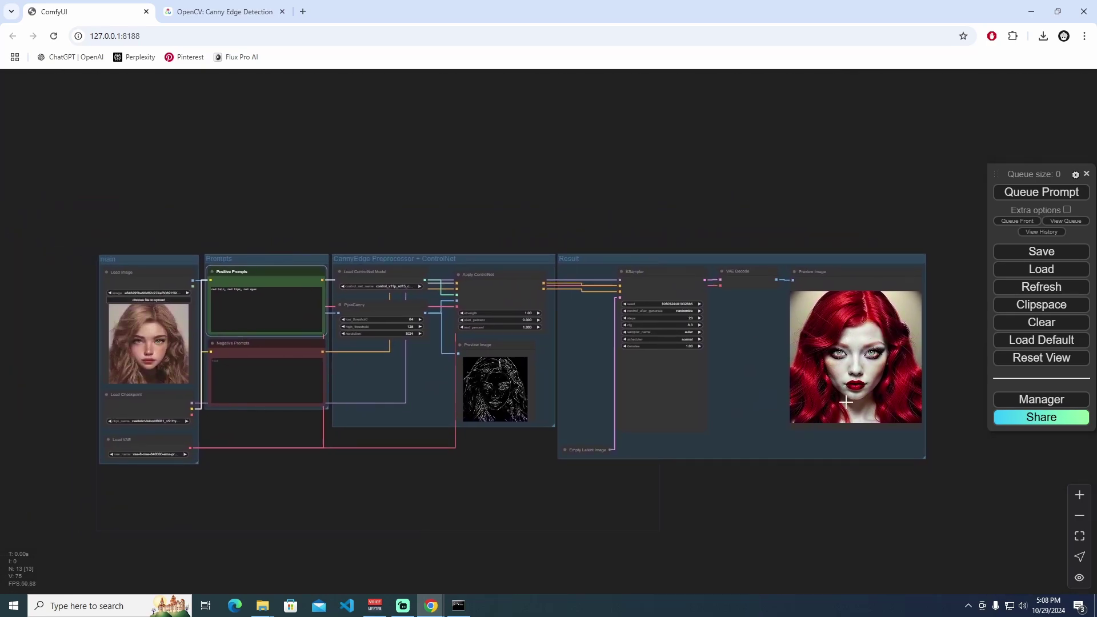
scroll(263, 336, "up", 5)
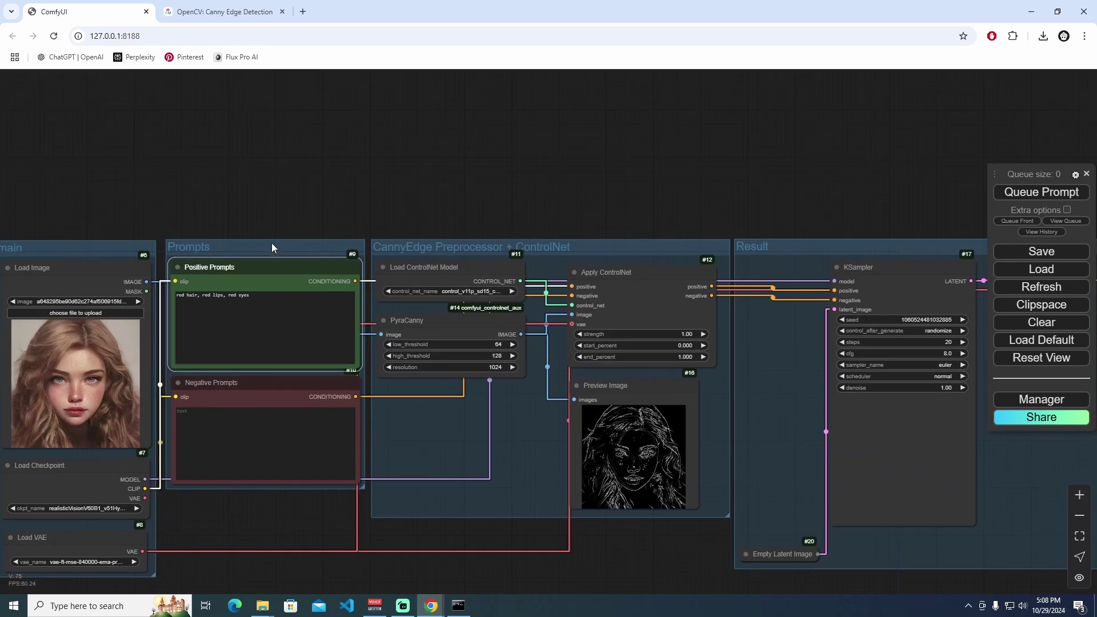
Replace 'red' before 'eyes' with 'blue' so the positive prompt reads 'red hair, red lips, blue eyes'
double_click(215, 321)
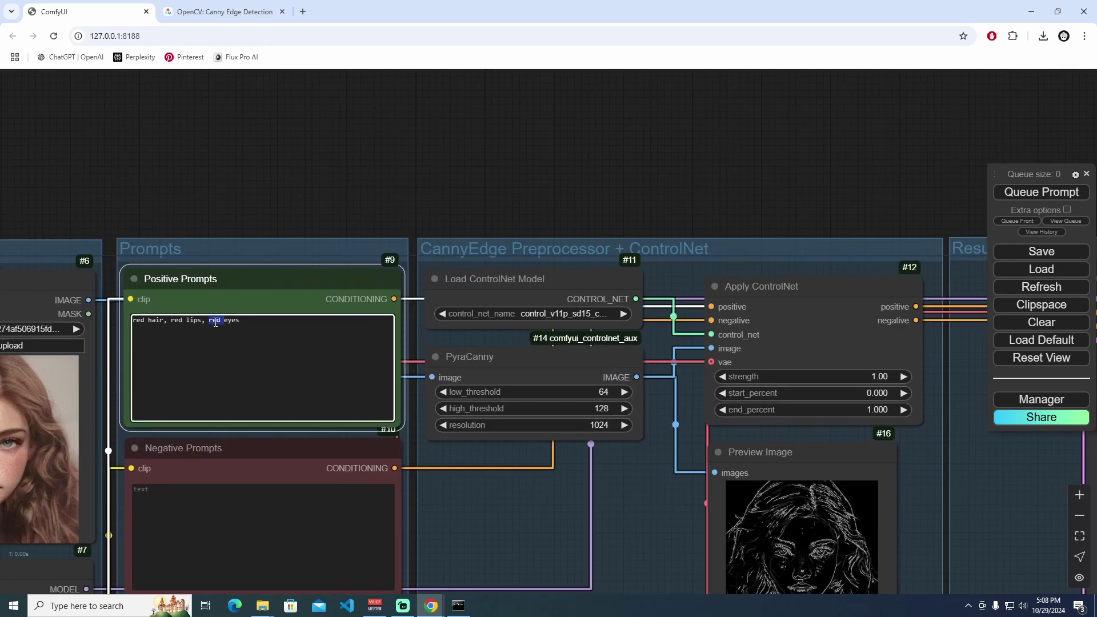
type("blue")
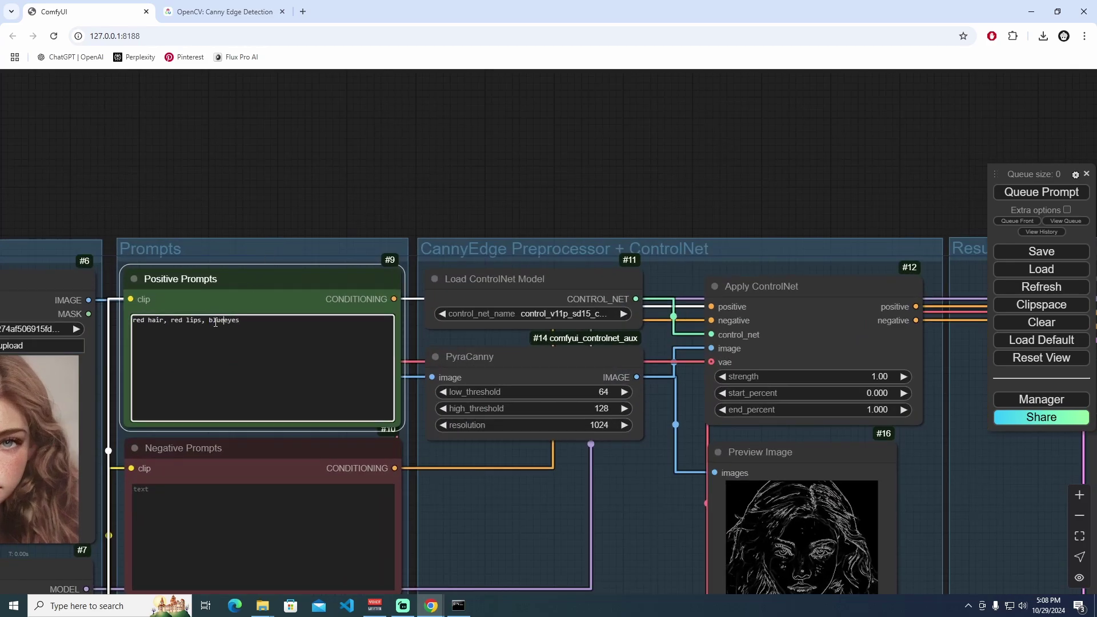
scroll(271, 299, "down", 5)
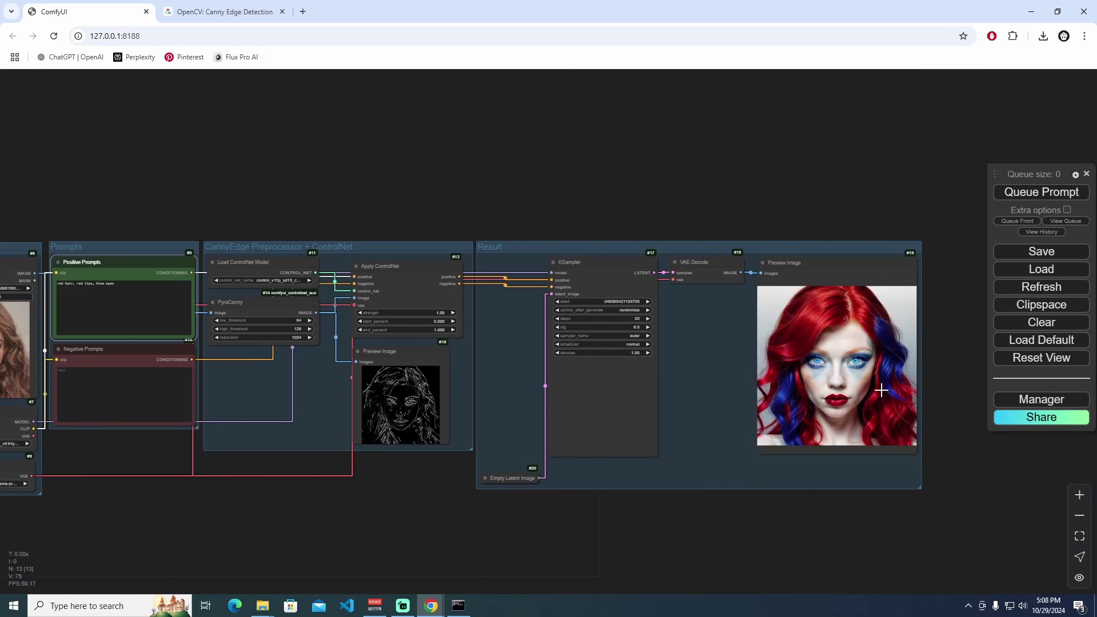
scroll(857, 367, "up", 6)
scroll(859, 367, "down", 7)
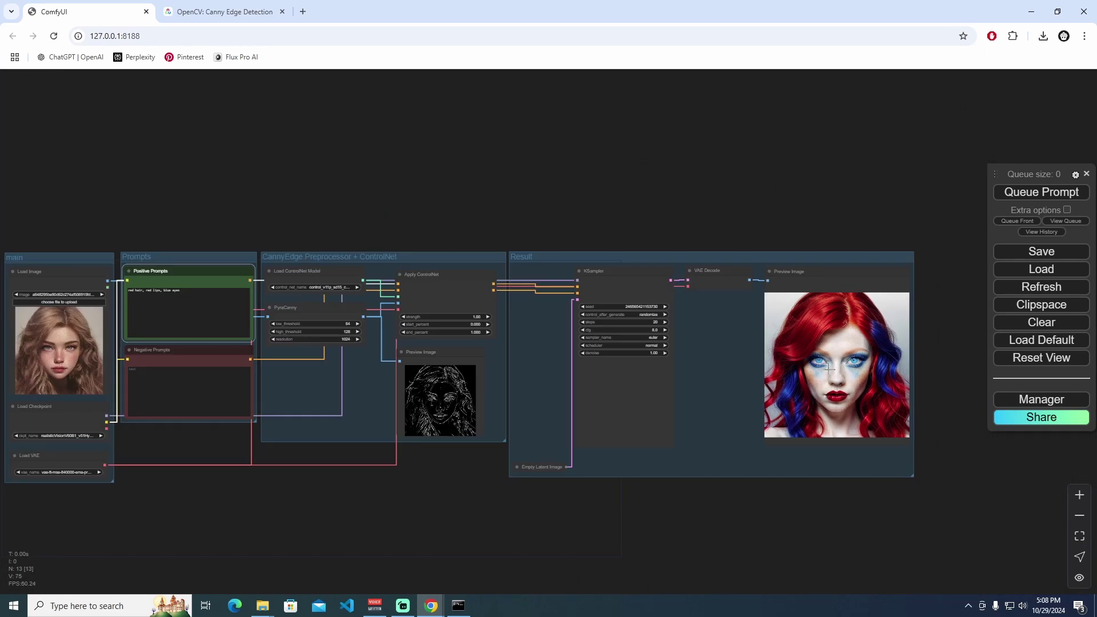
left_click(171, 379)
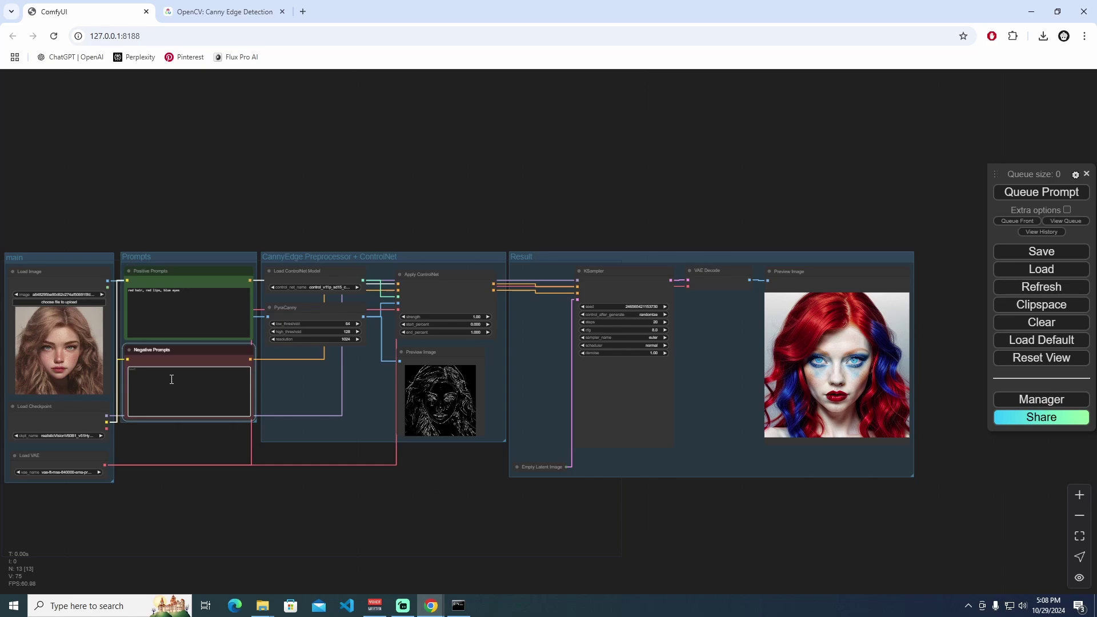
Enter 'blue hair' as the negative prompt and queue the workflow again
type("blue hair")
left_click(1056, 193)
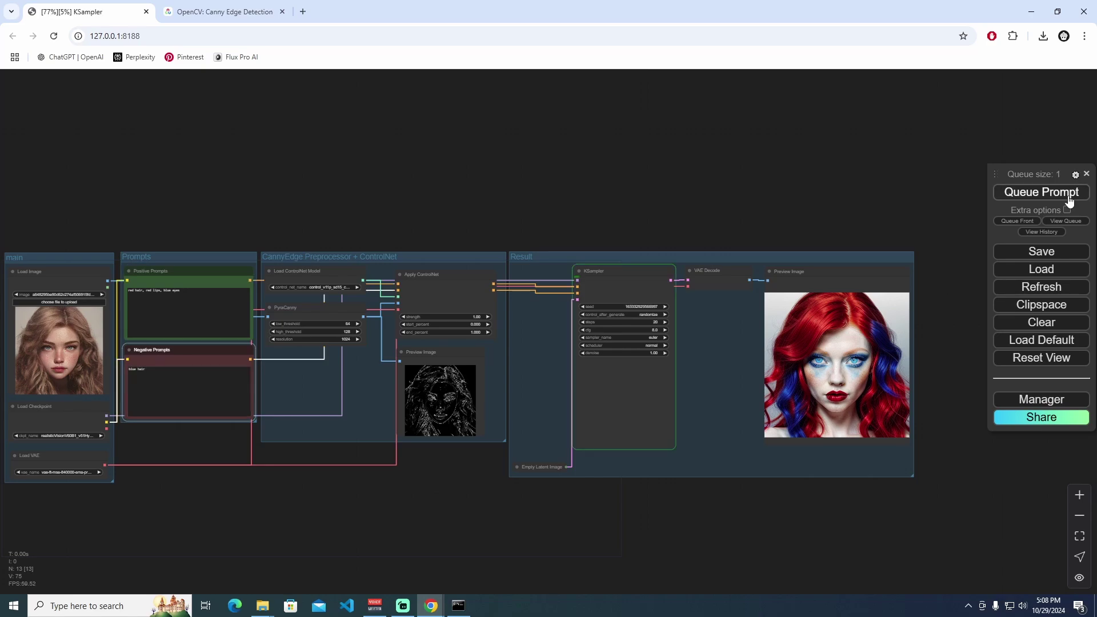
scroll(874, 379, "up", 6)
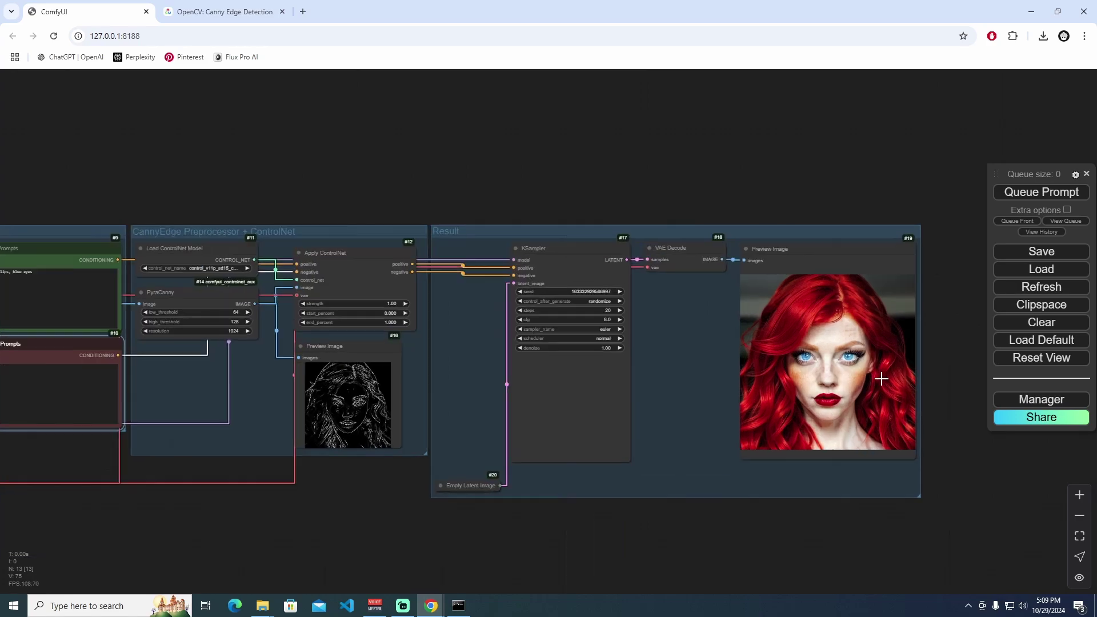
scroll(867, 368, "down", 6)
left_click_drag(773, 345, 825, 345)
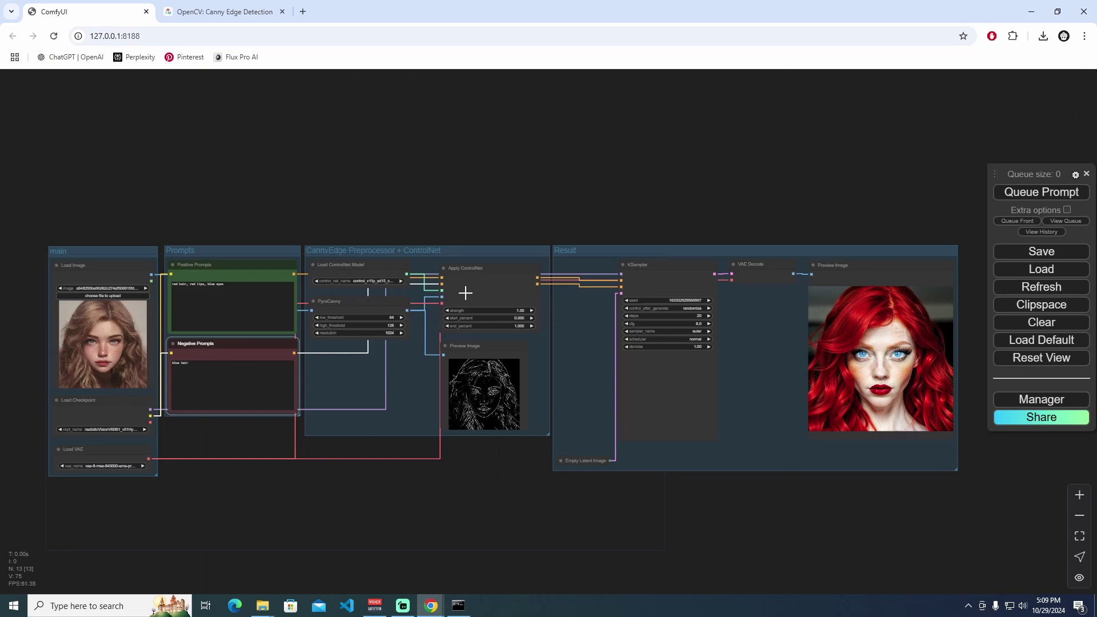
left_click_drag(528, 191, 534, 191)
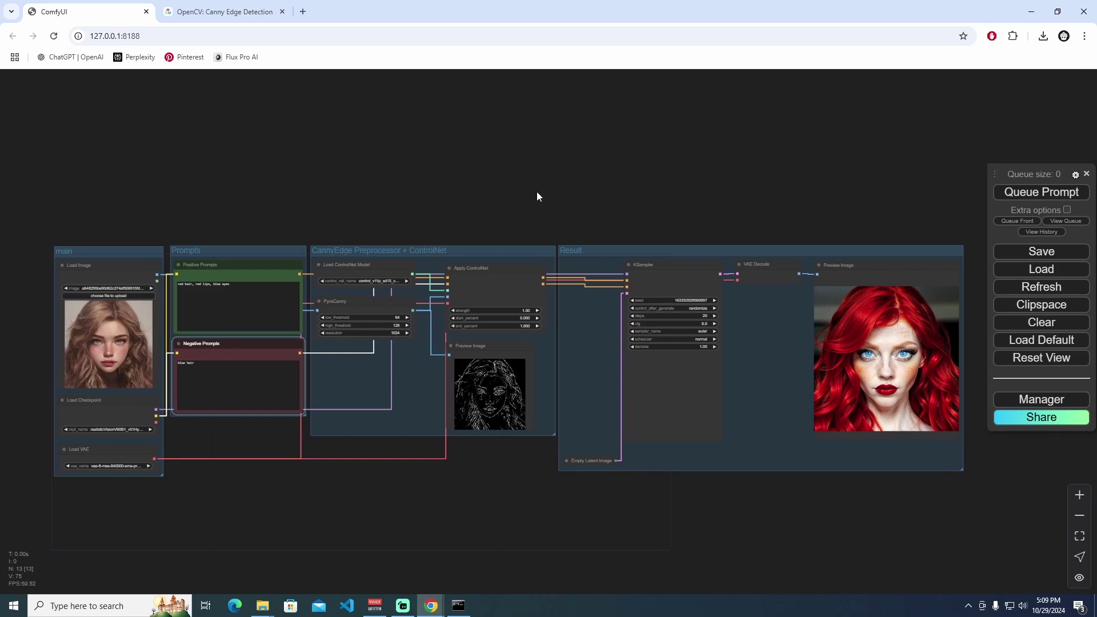